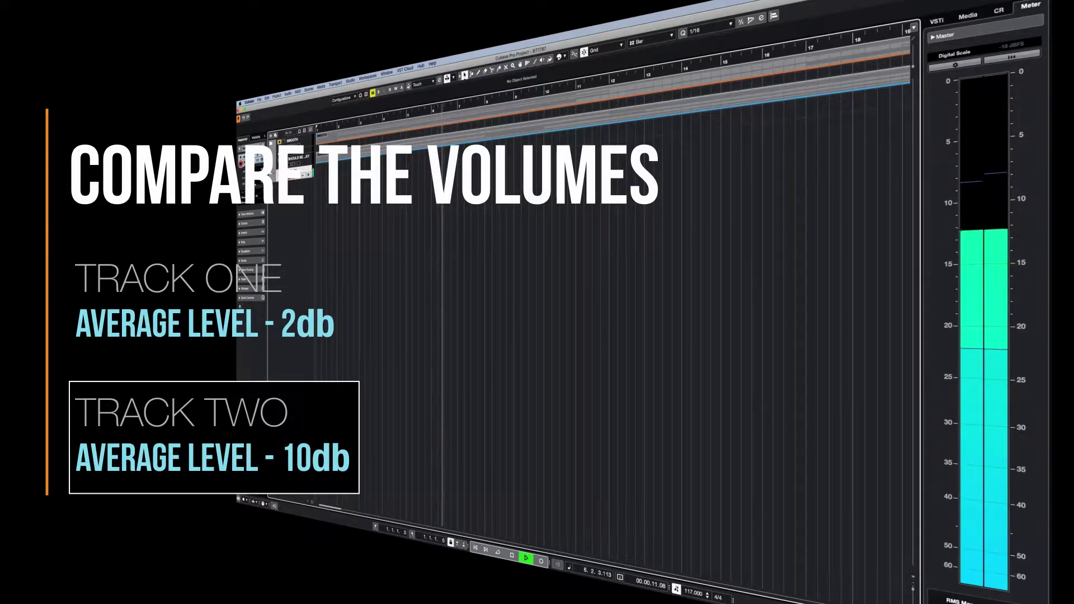
Step: Stop playback, expand the I SHOULD BE SO LUCKY folder and move its channel-10 drum track below SysEx Data
key("space")
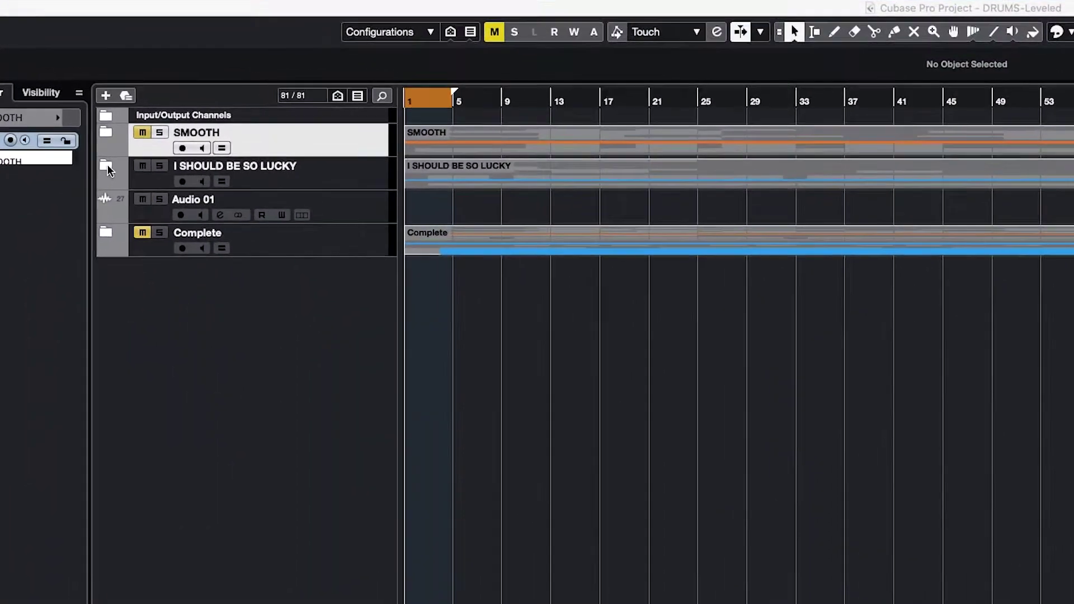
left_click(101, 136)
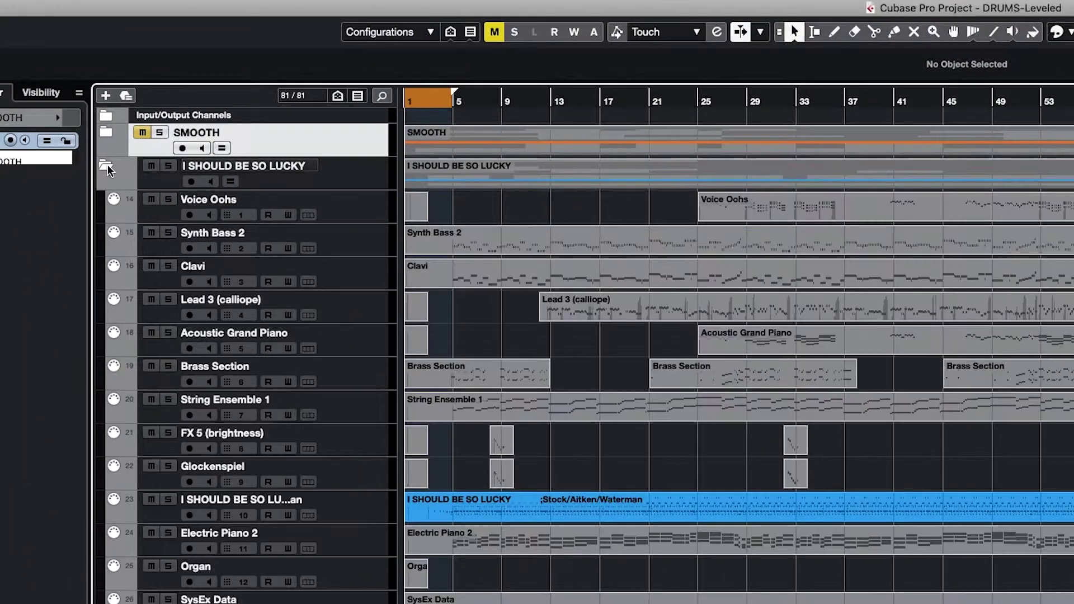
left_click(347, 208)
left_click(352, 518)
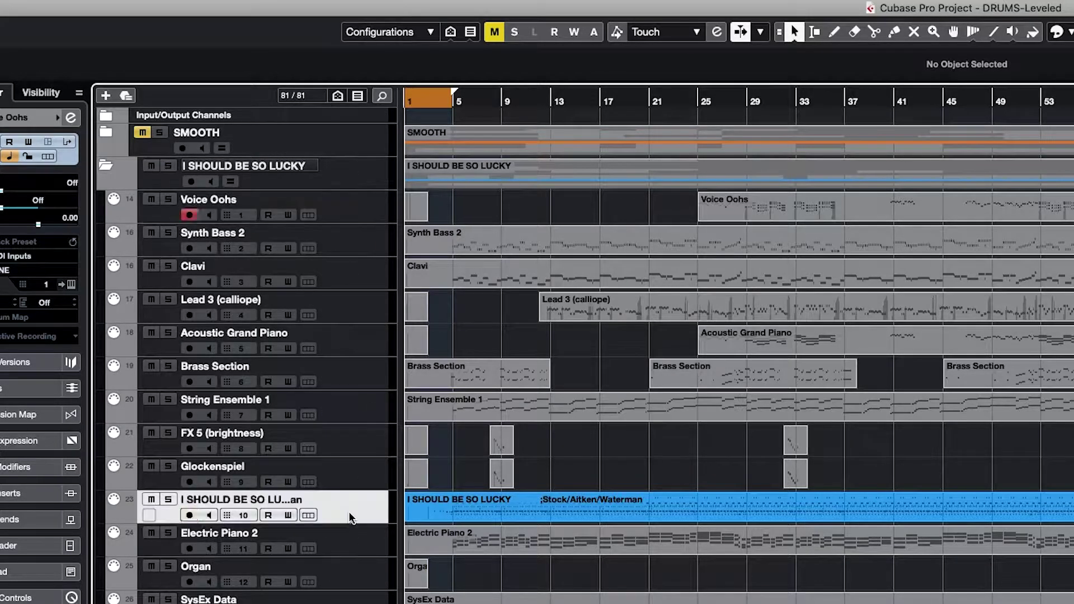
left_click_drag(363, 512, 369, 432)
left_click(506, 420)
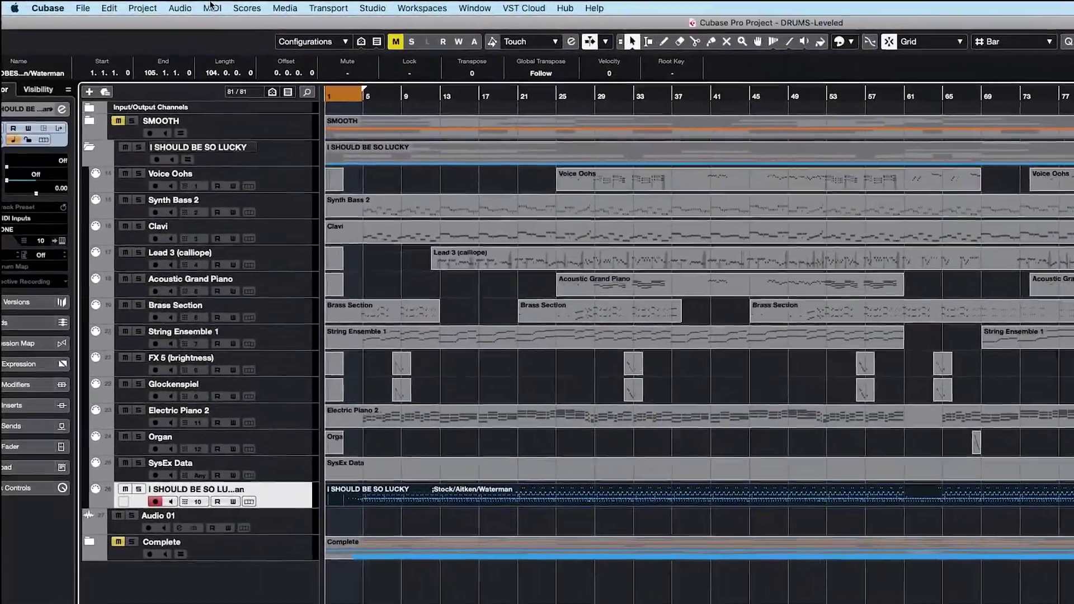
left_click(212, 8)
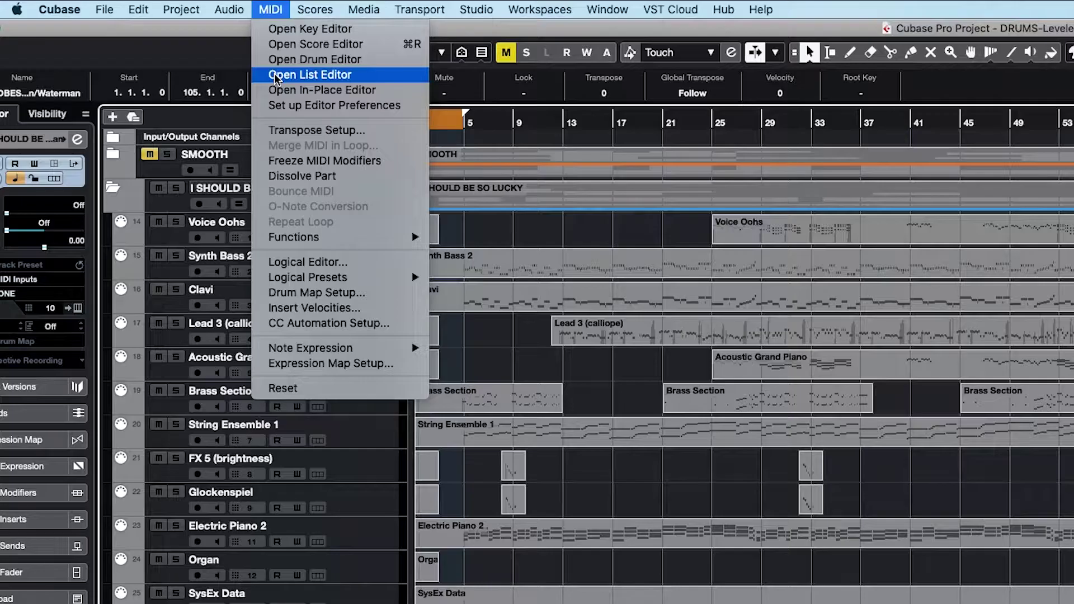
Step: Open the drum part in the List Editor and change Main Volume (CC 7) from 100 to 120
left_click(275, 77)
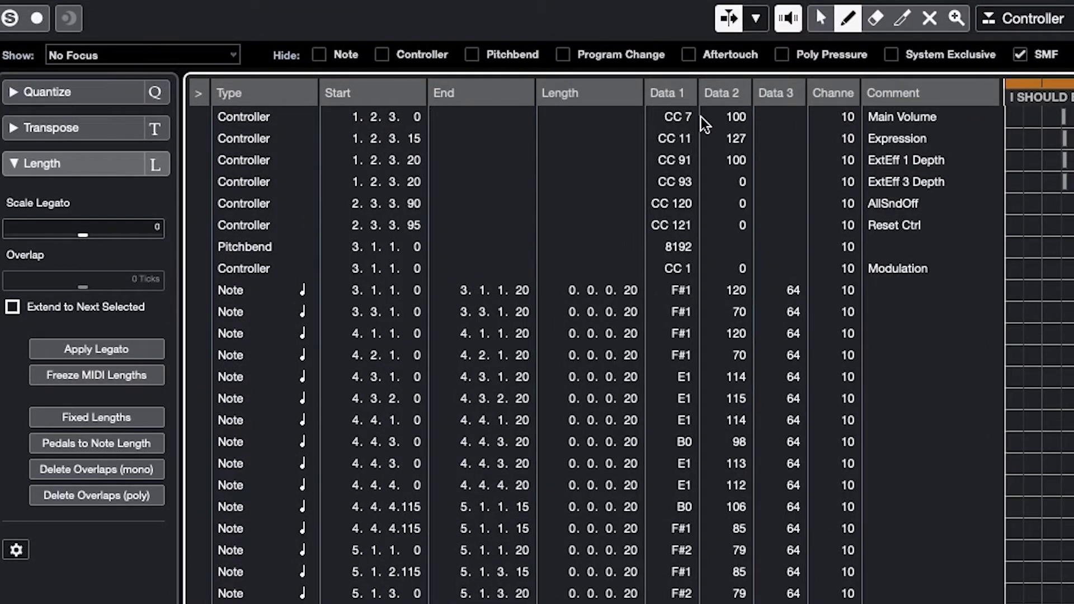
left_click(698, 117)
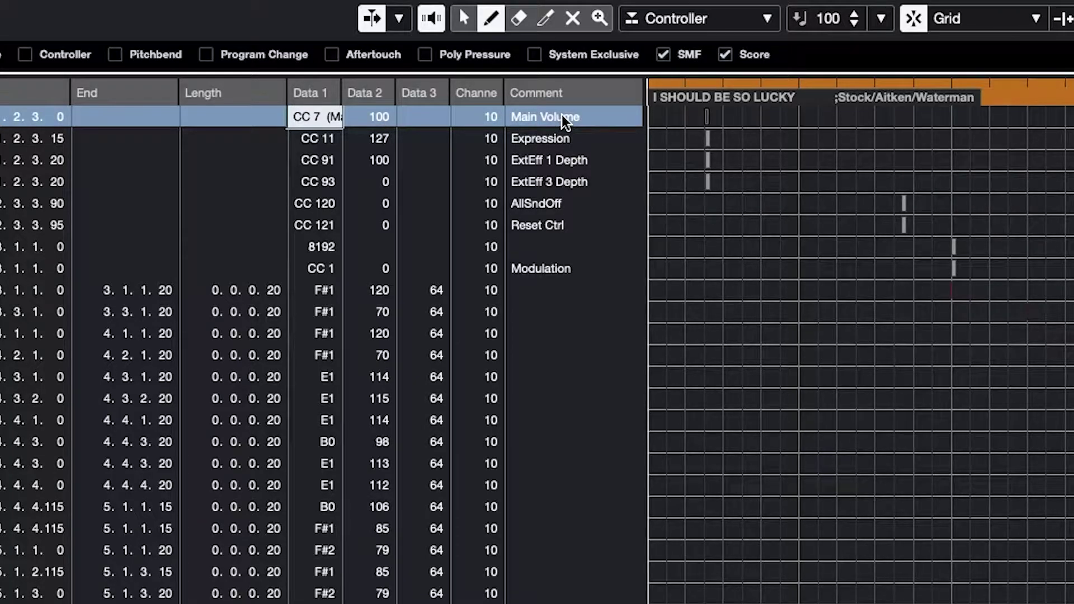
left_click(386, 118)
double_click(365, 116)
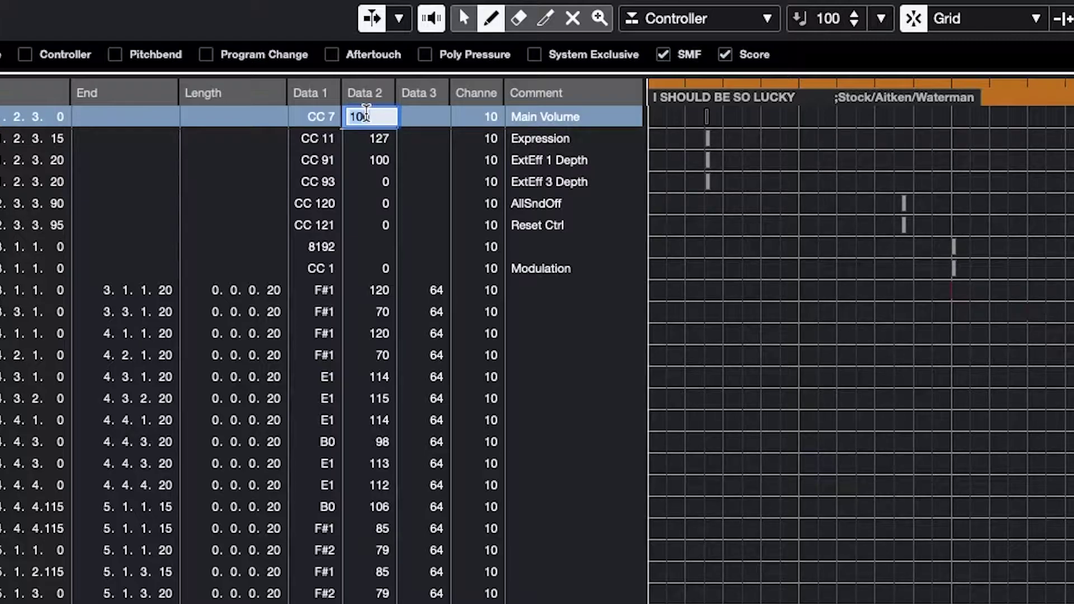
type("120")
key("Return")
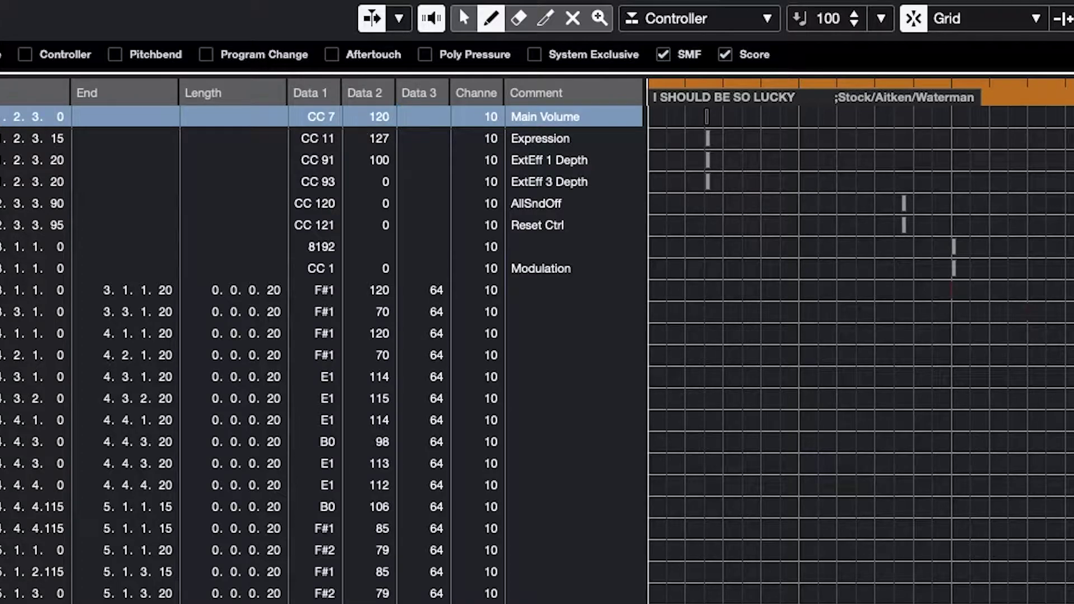
double_click(320, 142)
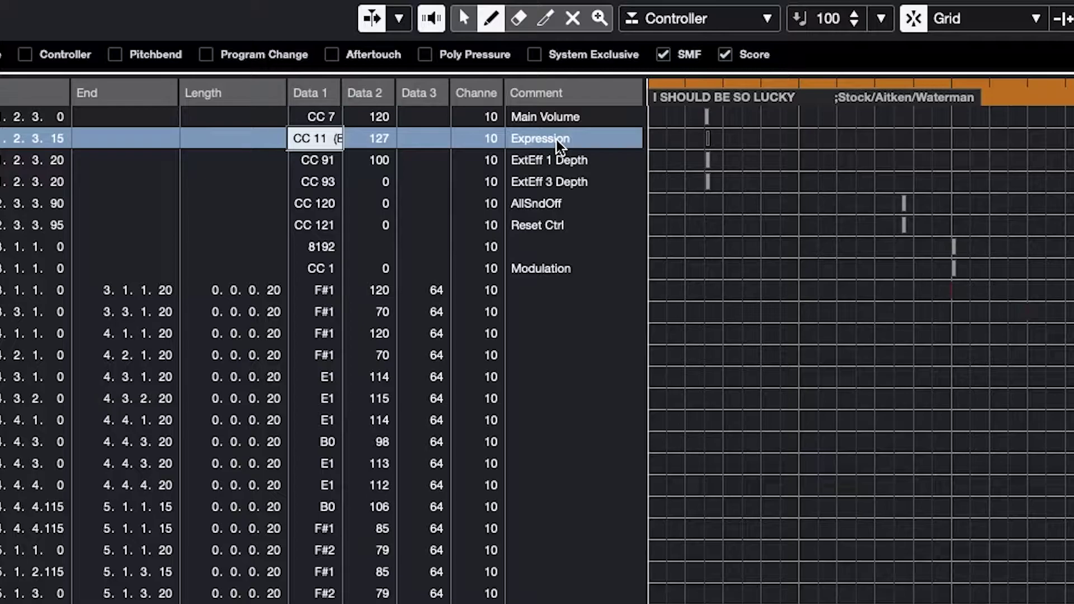
Step: Confirm Expression reads 127 and set ExtEff 1 Depth (CC 91) to 40
left_click(378, 140)
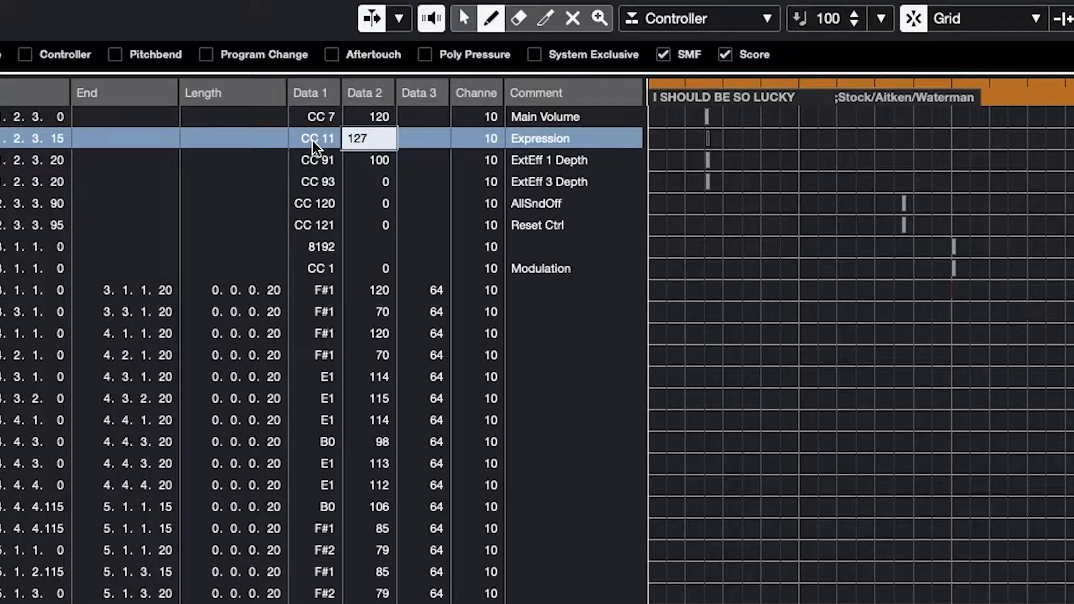
left_click(330, 161)
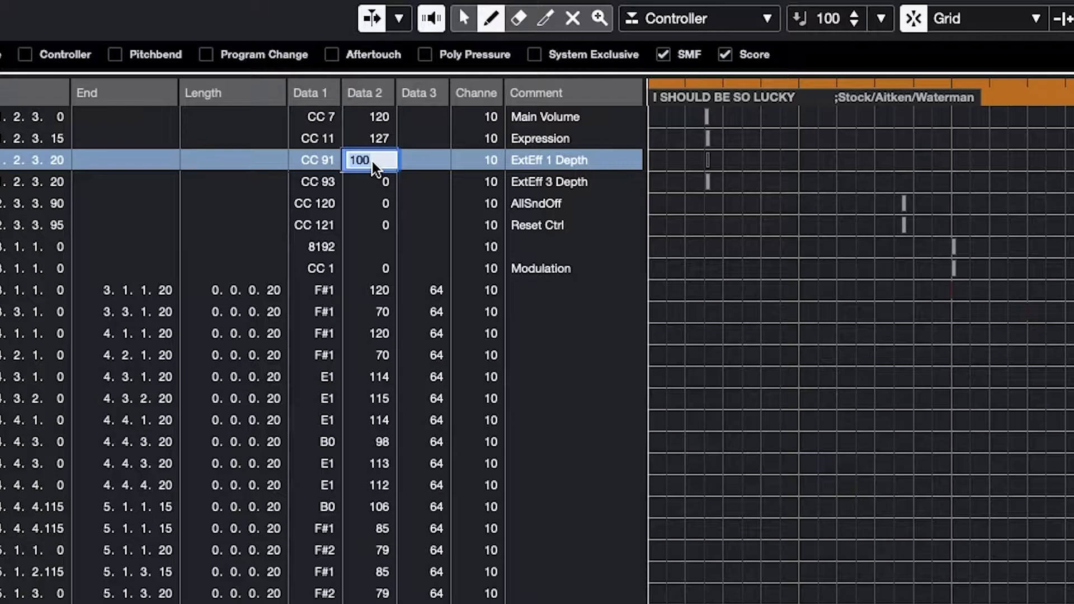
type("40")
key("Return")
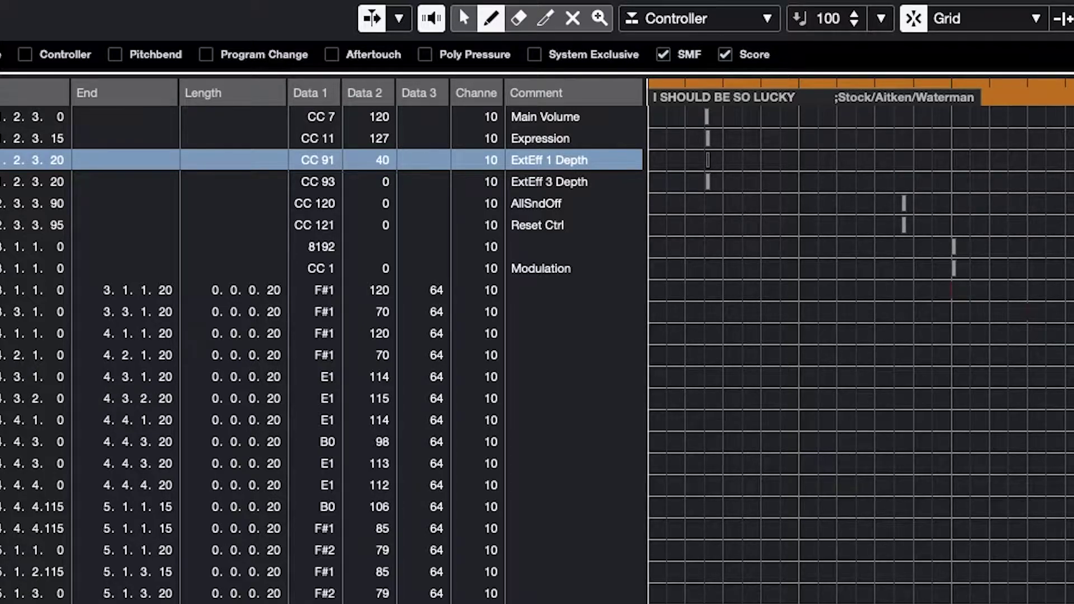
Step: Check that ExtEff 3 Depth (CC 93) stays at 0
double_click(317, 182)
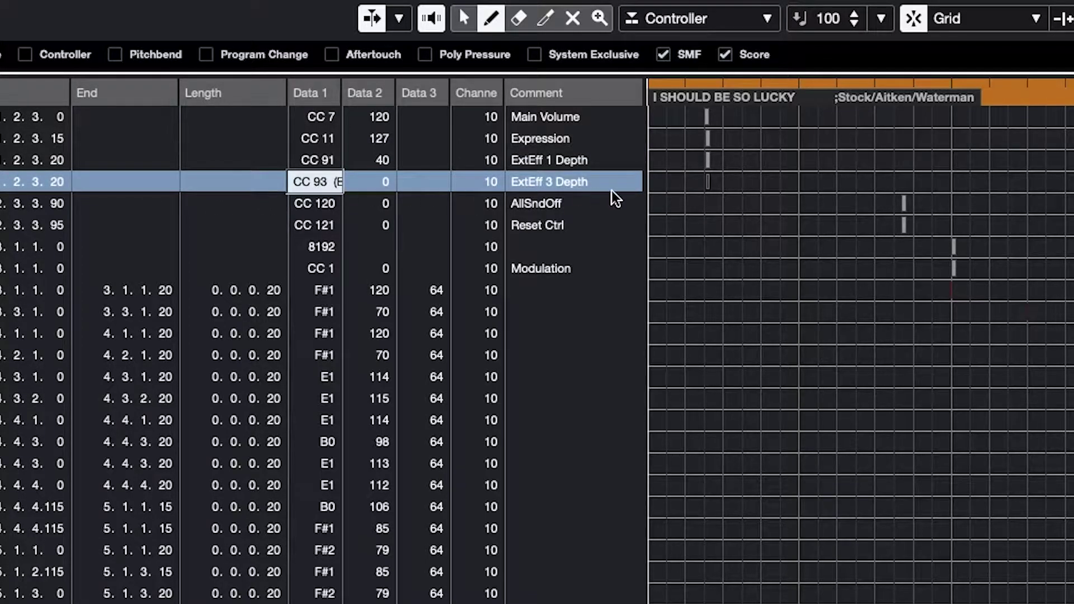
double_click(385, 183)
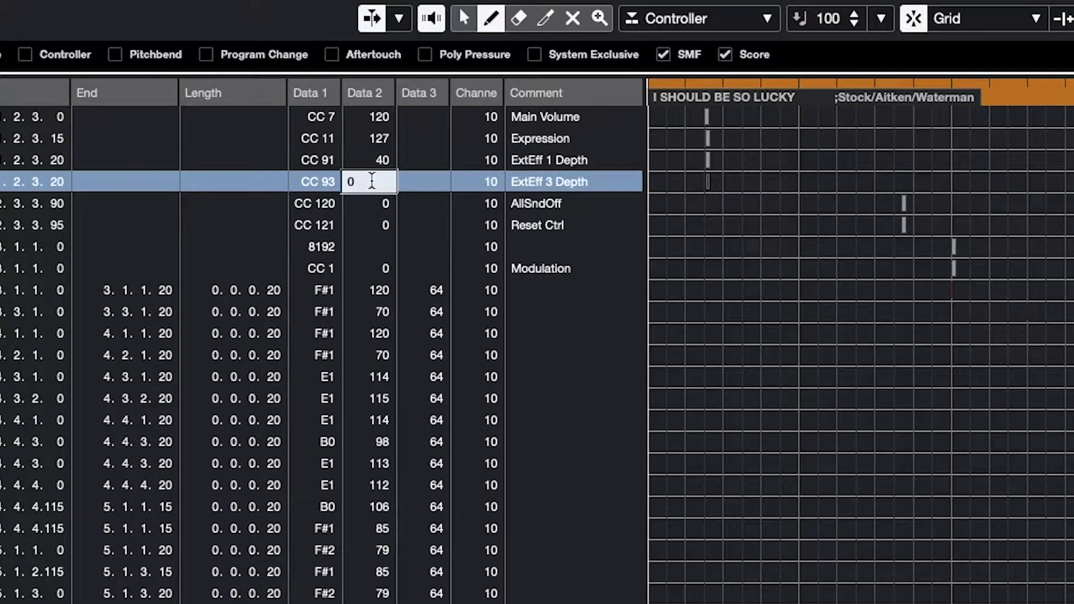
left_click(372, 180)
key("Return")
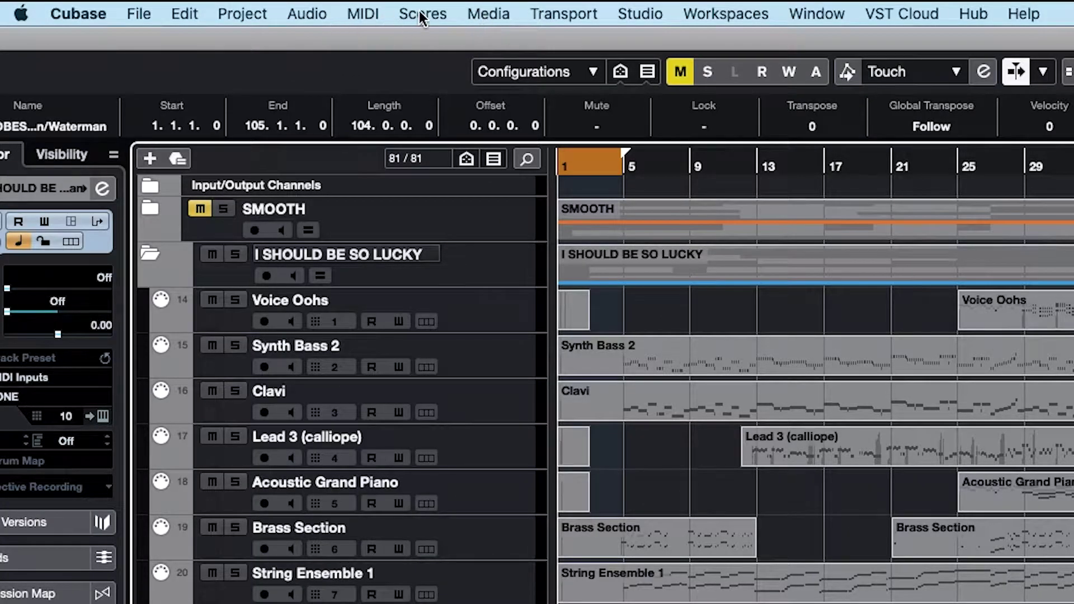
Step: Open the drum part in the Drum Editor and select a bass-drum note
left_click(362, 12)
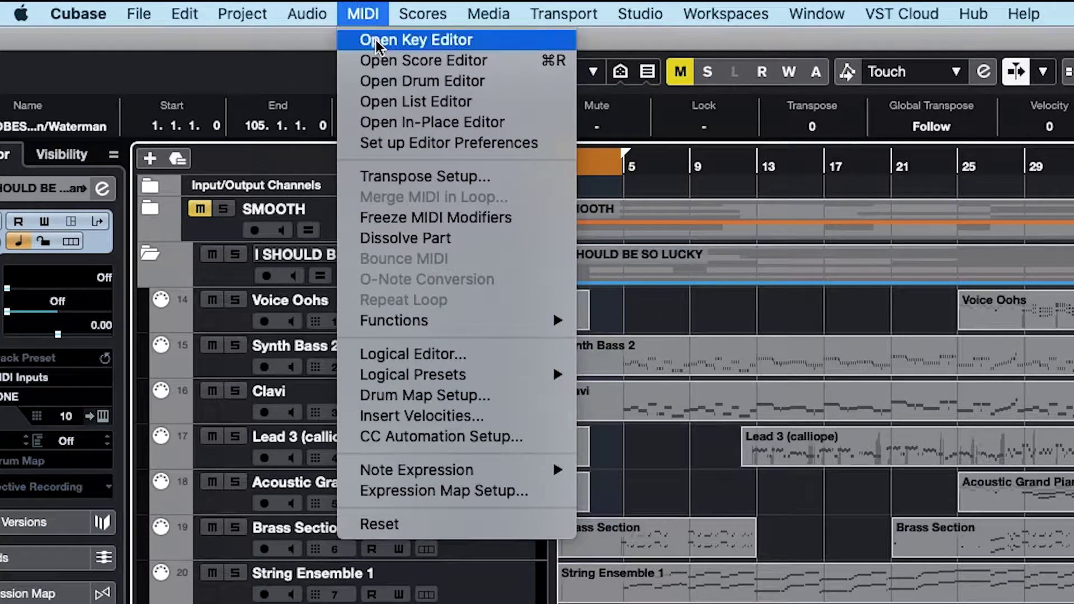
left_click(398, 82)
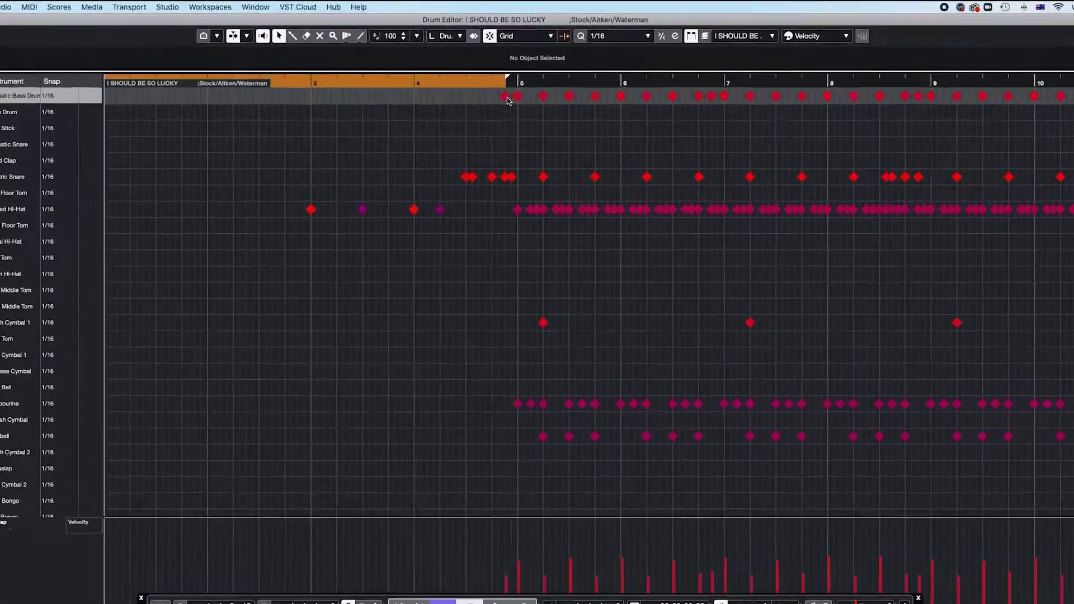
left_click(507, 98)
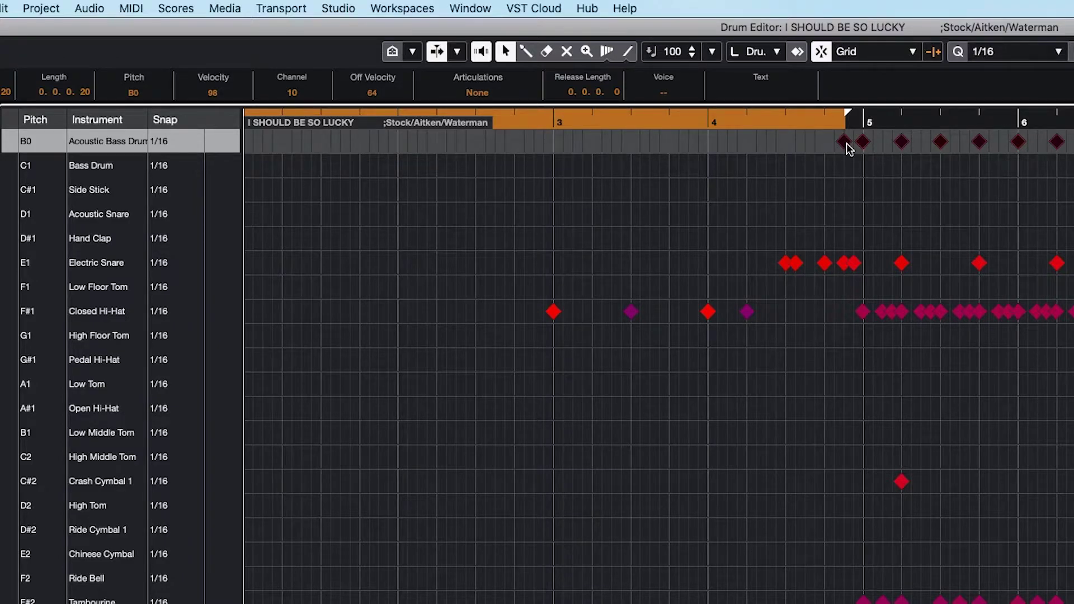
Step: Compare the bass-drum sound on C1 and B0, leaving the notes on B0
key("Up")
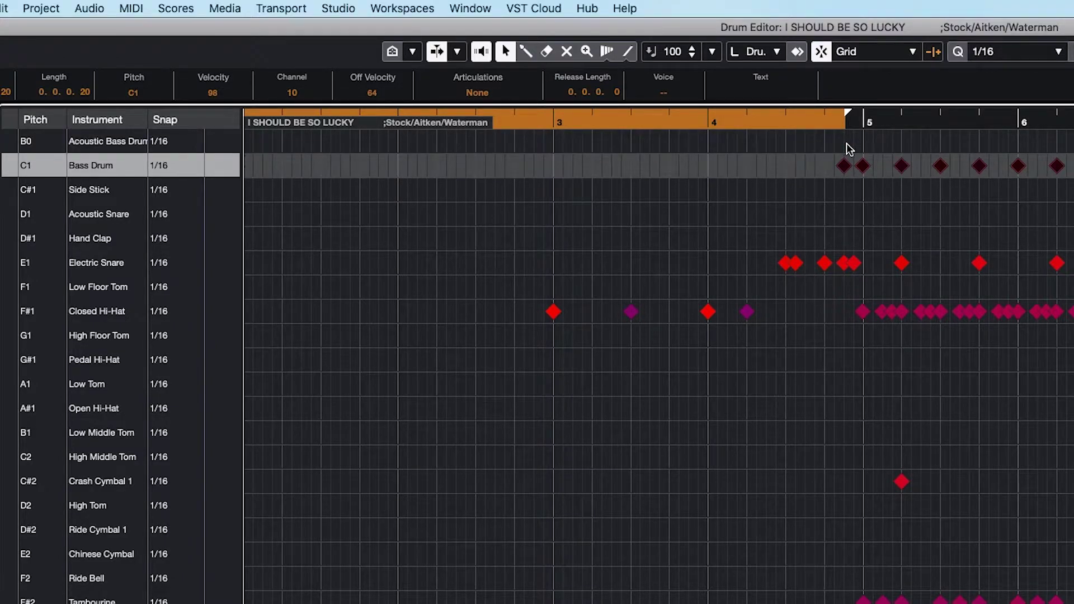
key("Down")
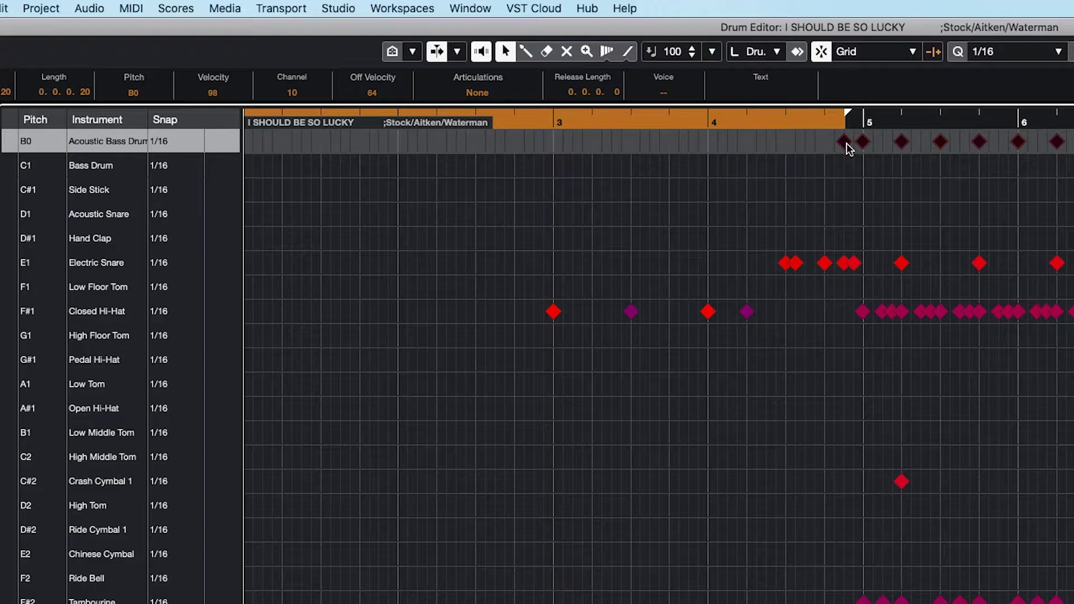
key("Up")
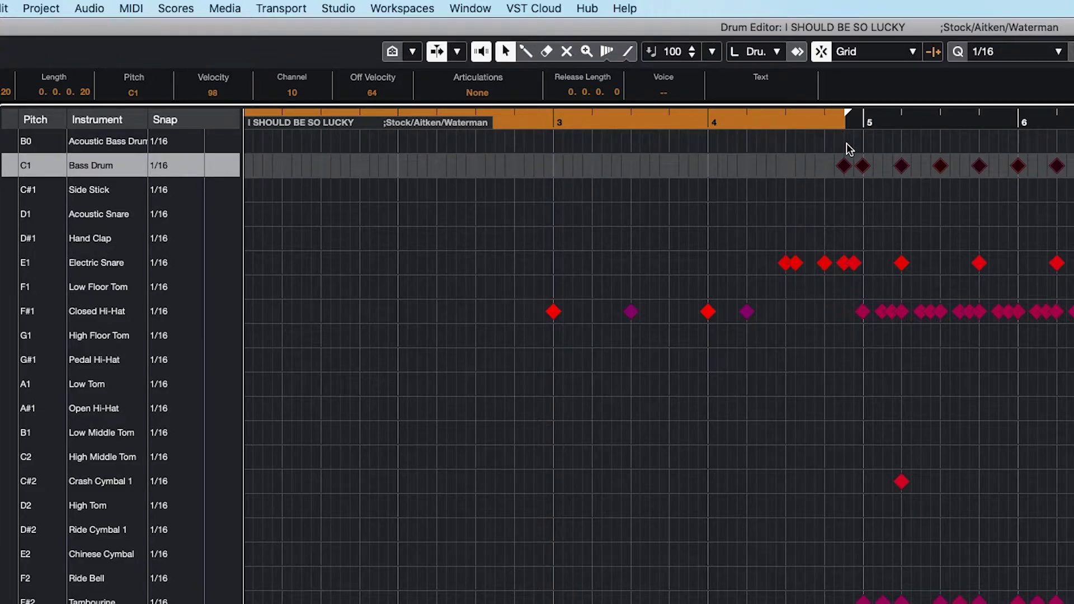
key("Down")
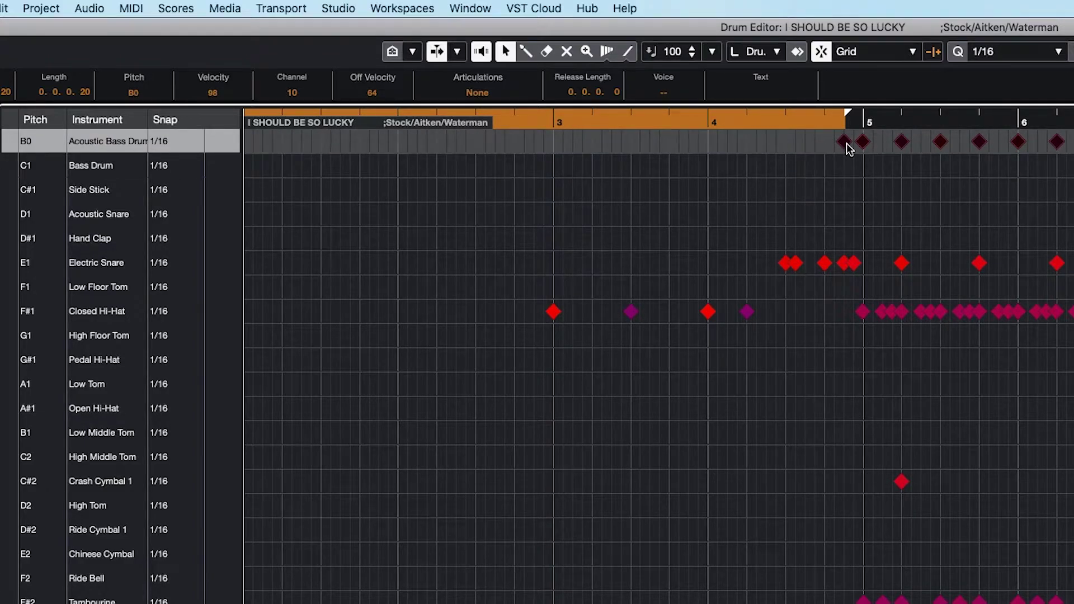
key("Up")
key("Down")
left_click(845, 143)
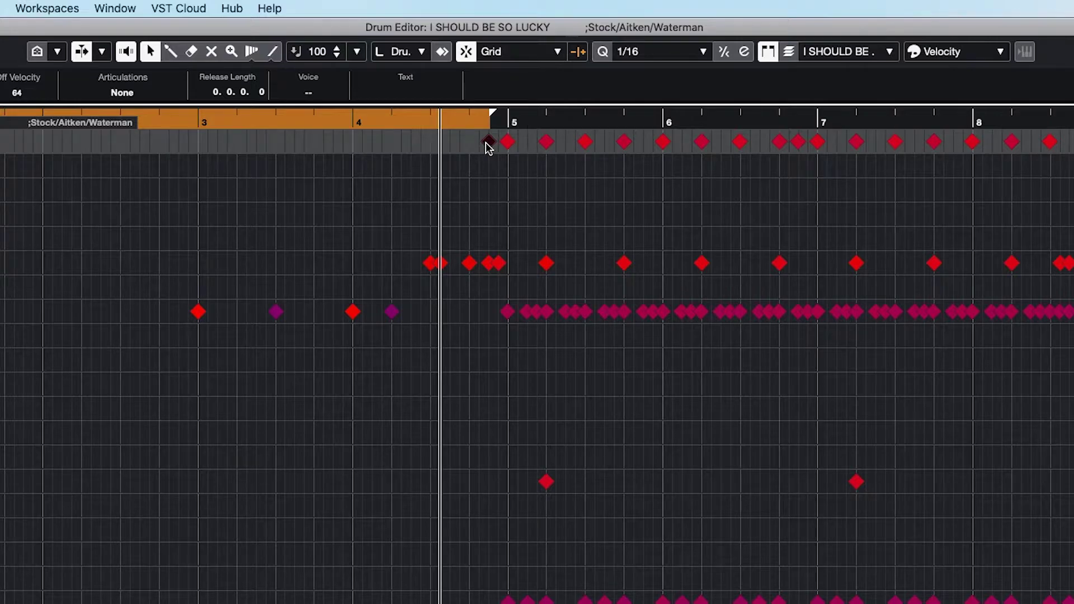
Step: Select all Acoustic Bass Drum notes and draw their velocities up to about 126–127
double_click(486, 143, "shift")
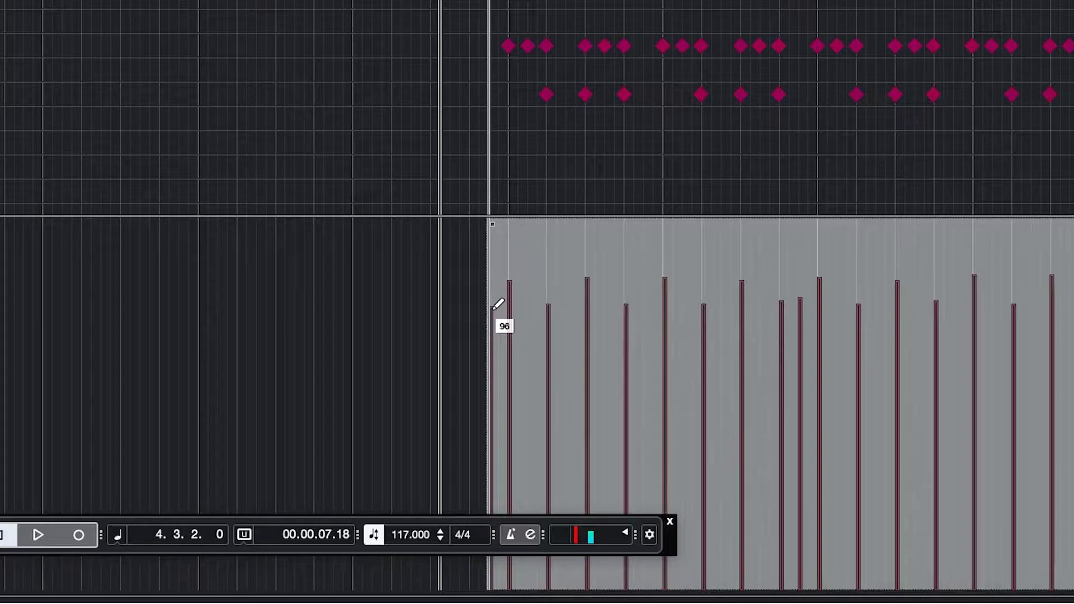
left_click(491, 309)
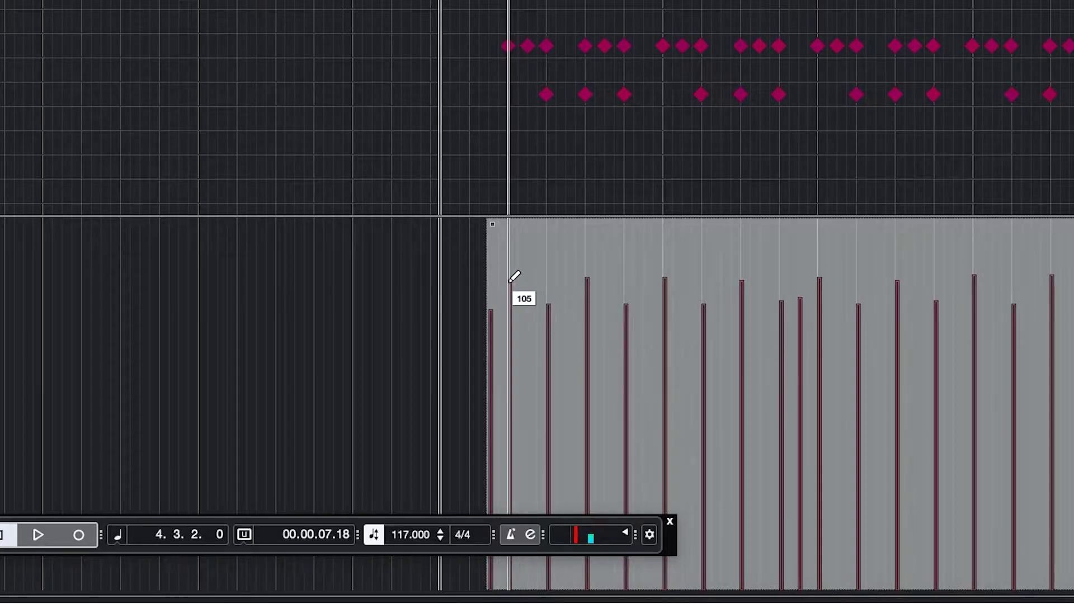
left_click(493, 307)
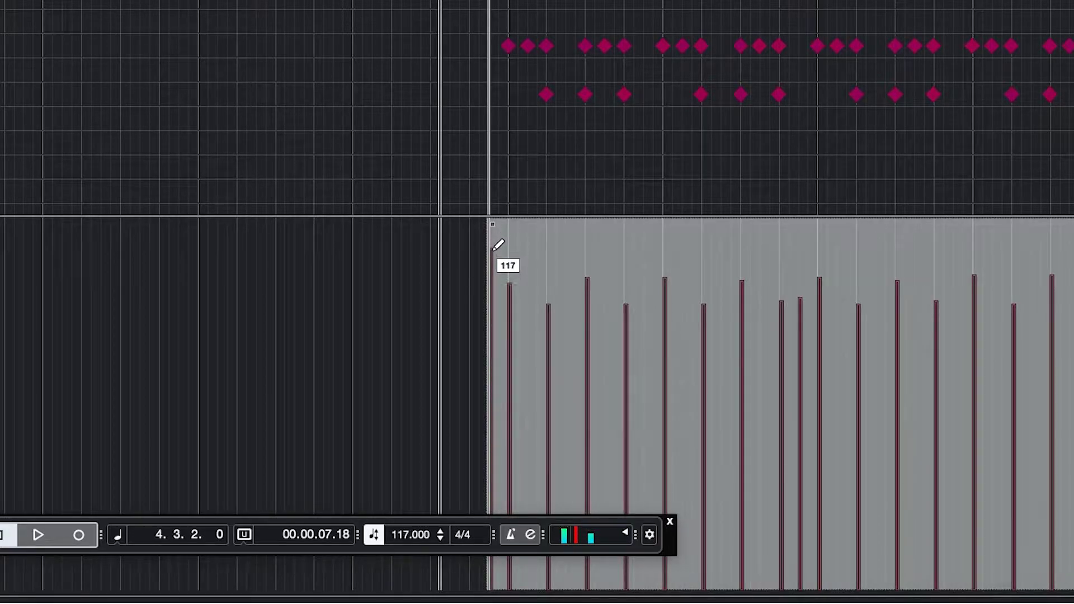
left_click(494, 275)
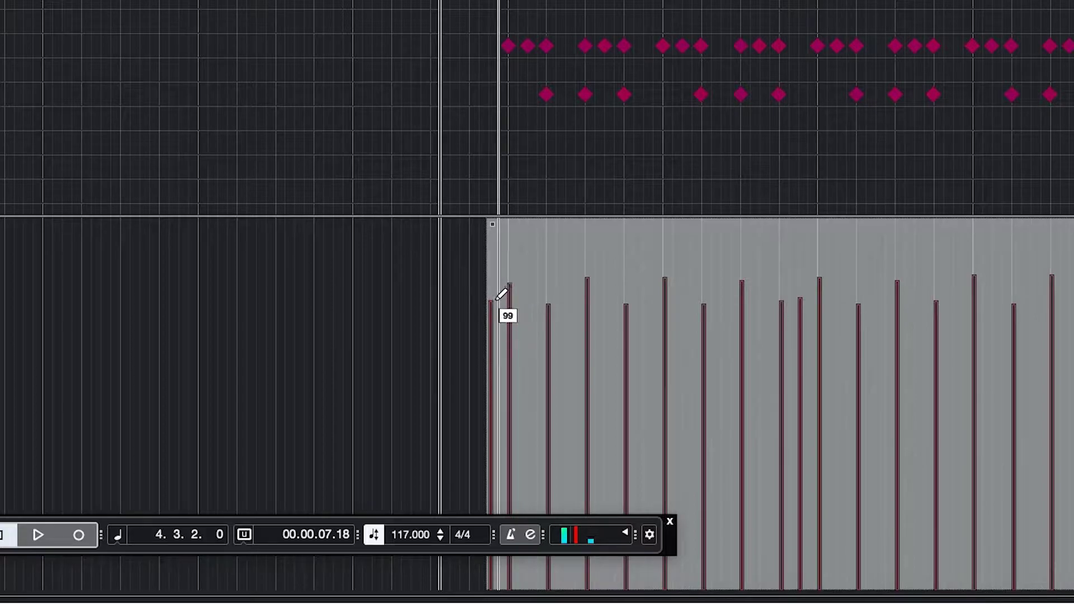
left_click(495, 303)
left_click(497, 308)
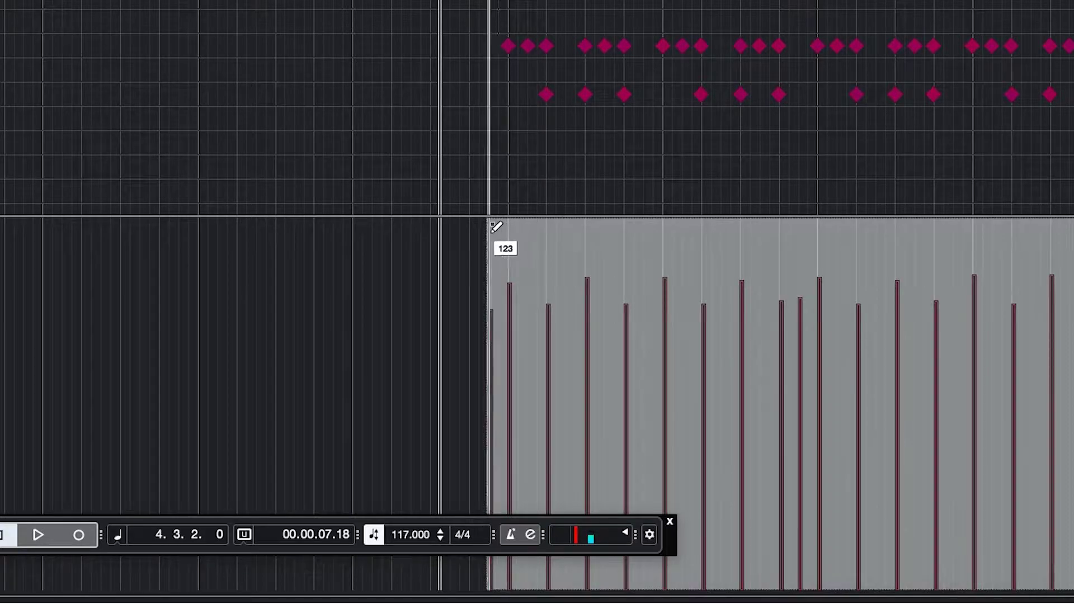
mouse_move(496, 226)
left_mouse_down()
mouse_move(827, 218)
mouse_move(484, 226)
left_mouse_up()
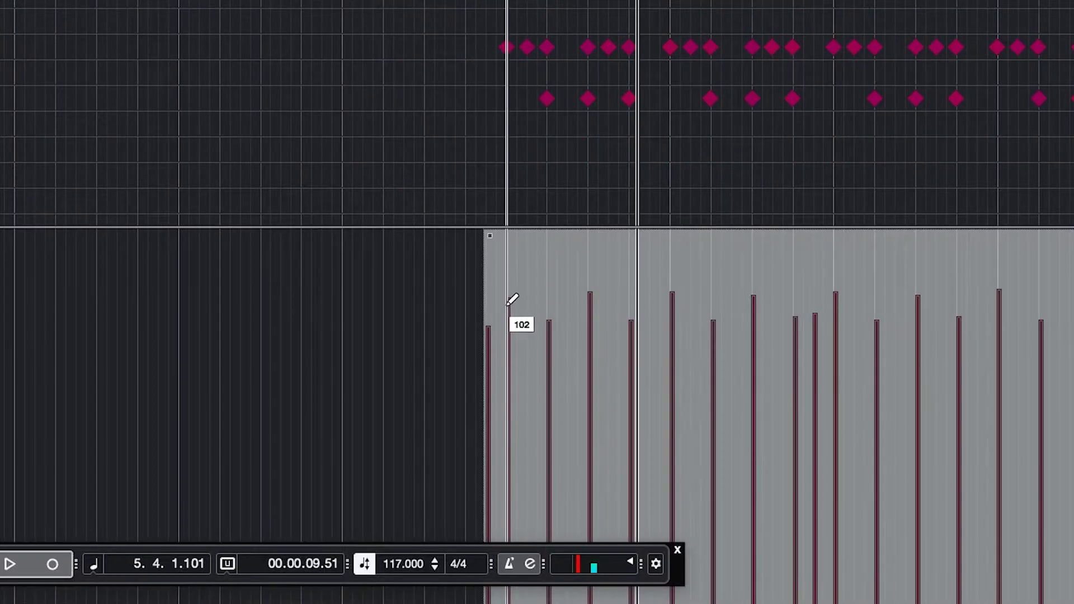
left_click(508, 304)
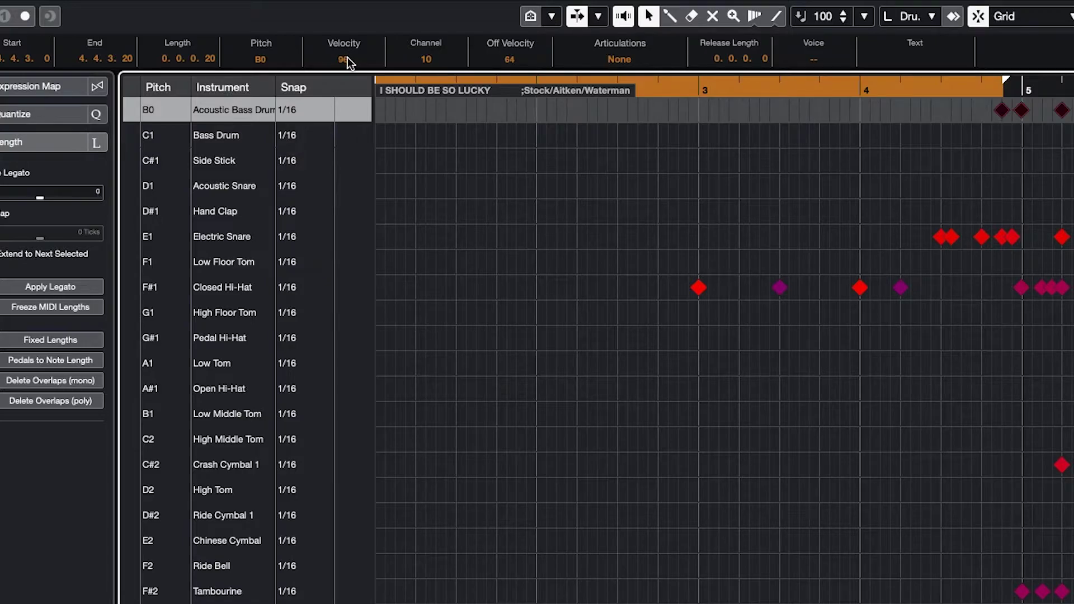
left_click(337, 60)
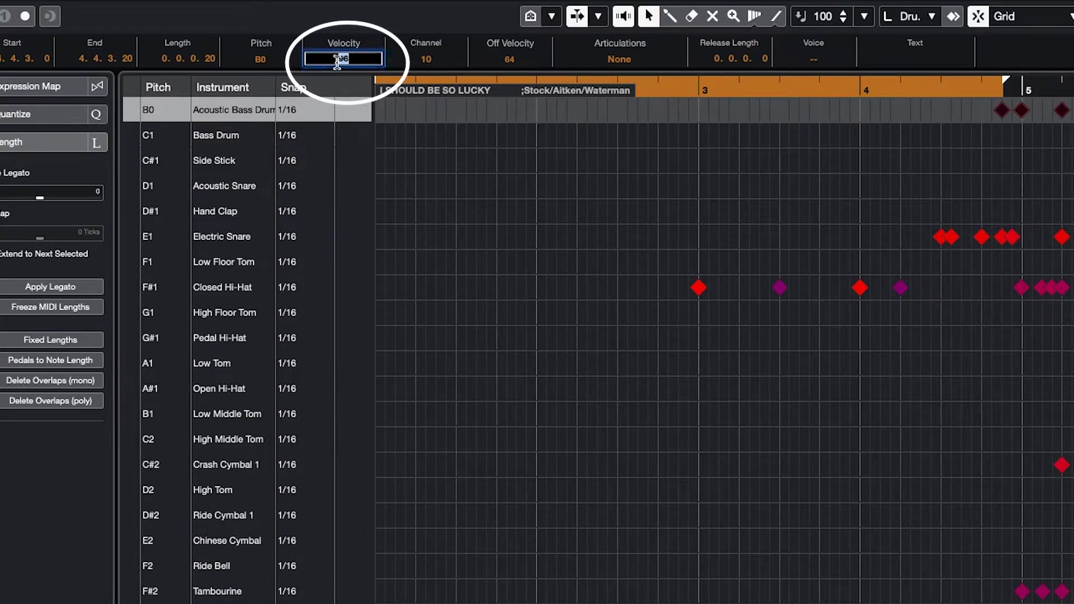
key("Return")
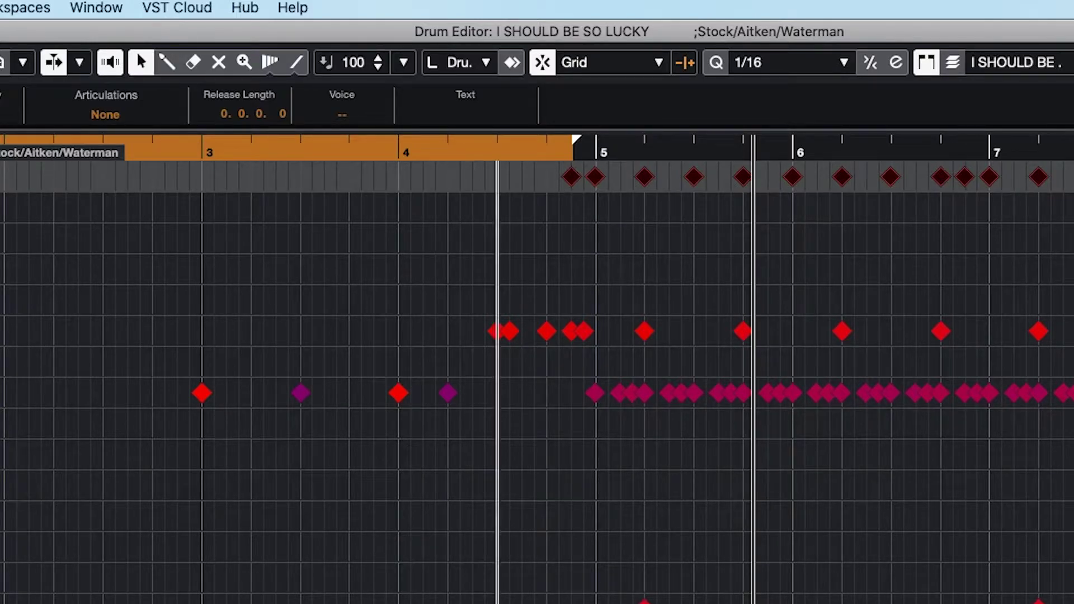
left_click(608, 204)
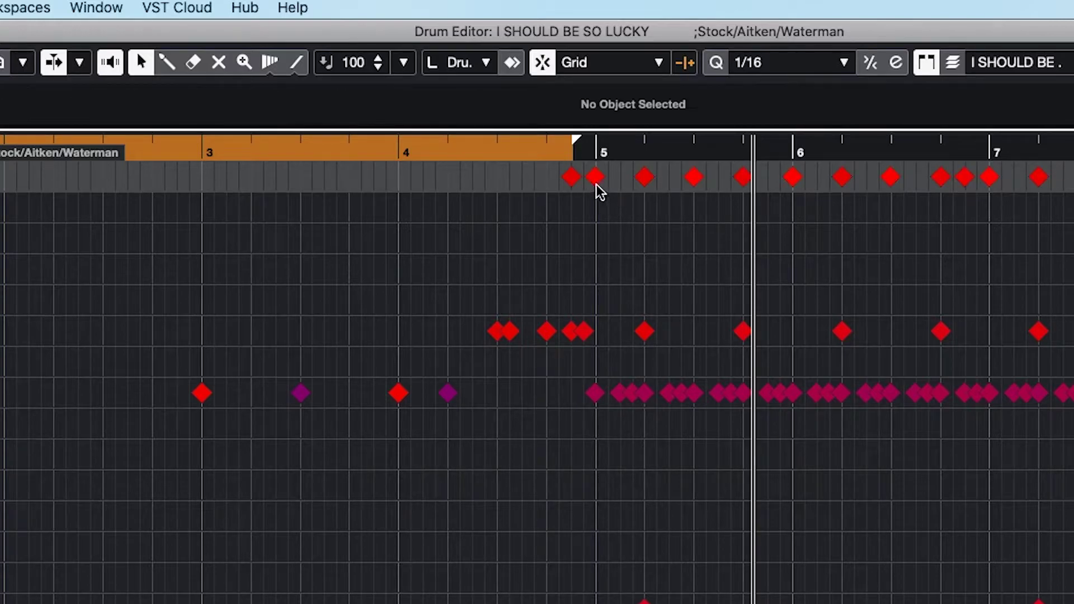
left_click(595, 178)
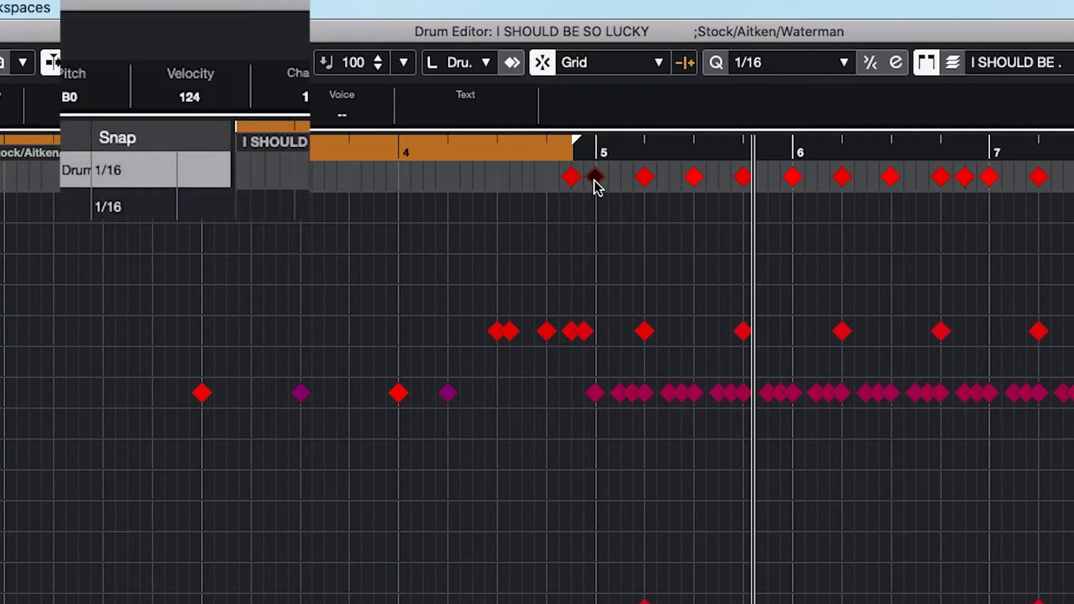
left_click(569, 179)
key("space")
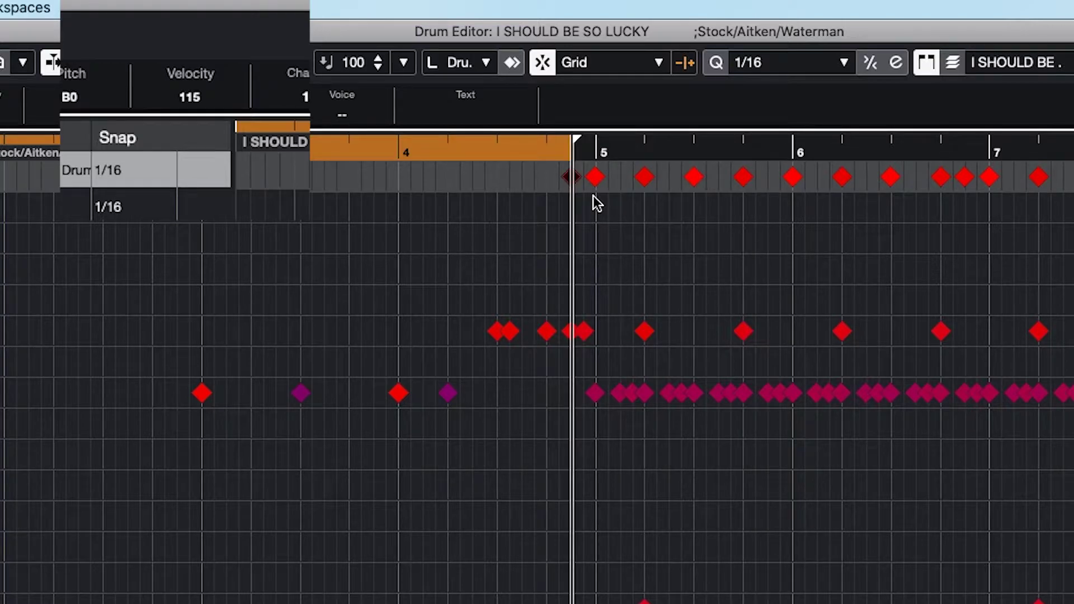
left_click(593, 204)
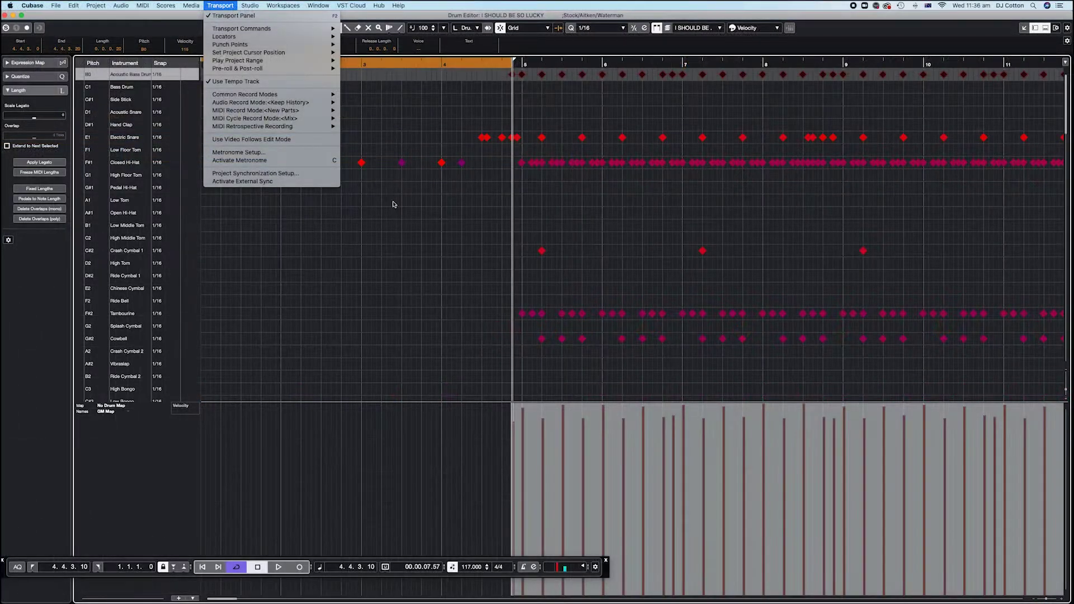
Step: Apply a Velocity Limit to the bass-drum notes with upper 124 and lower 1
left_click(361, 84)
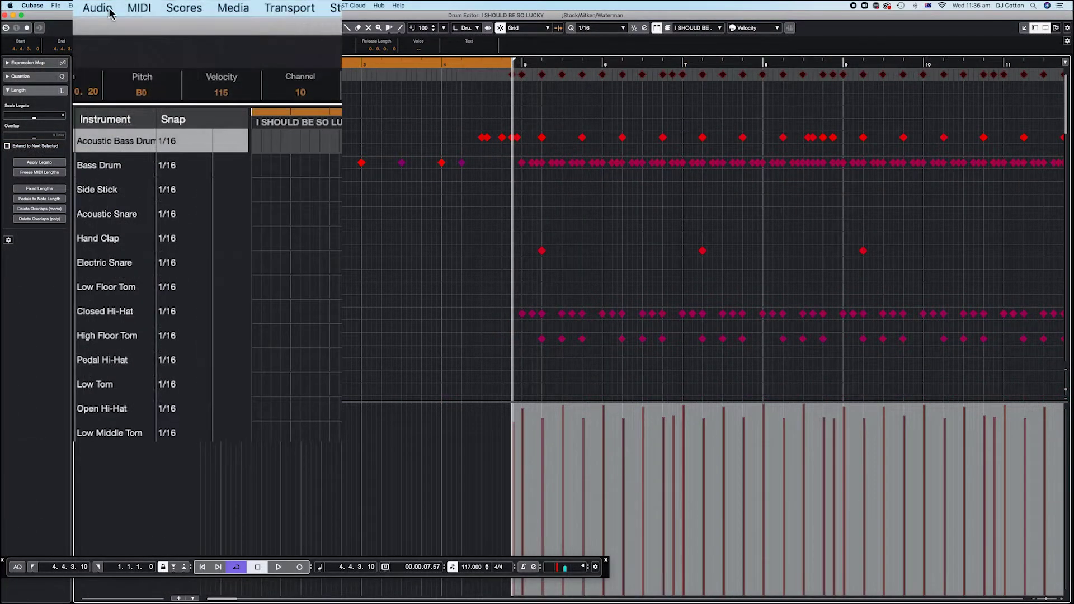
left_click(132, 11)
mouse_move(214, 238)
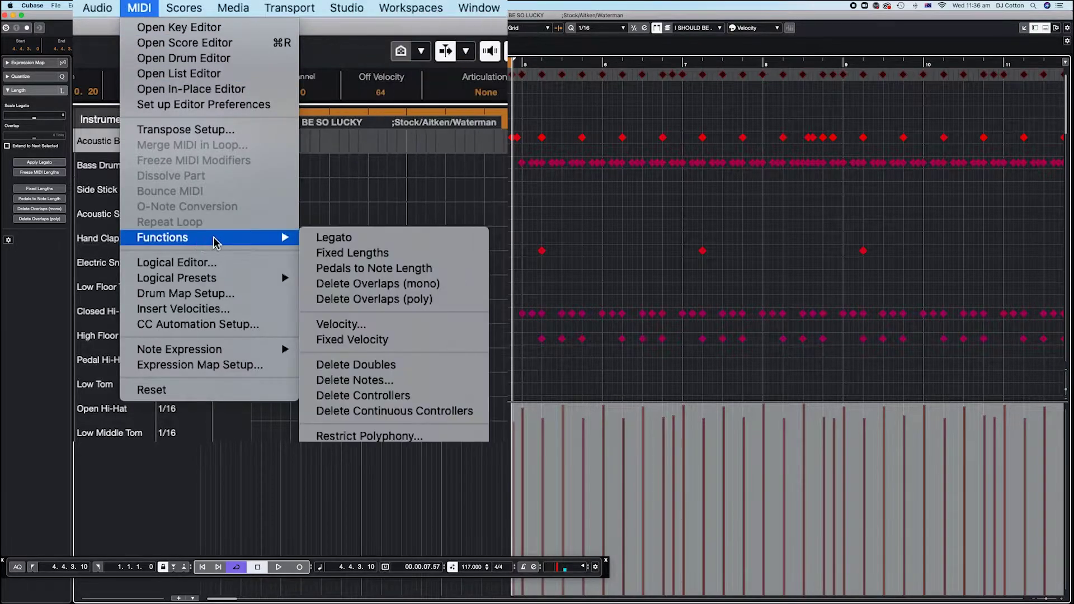
left_click(419, 323)
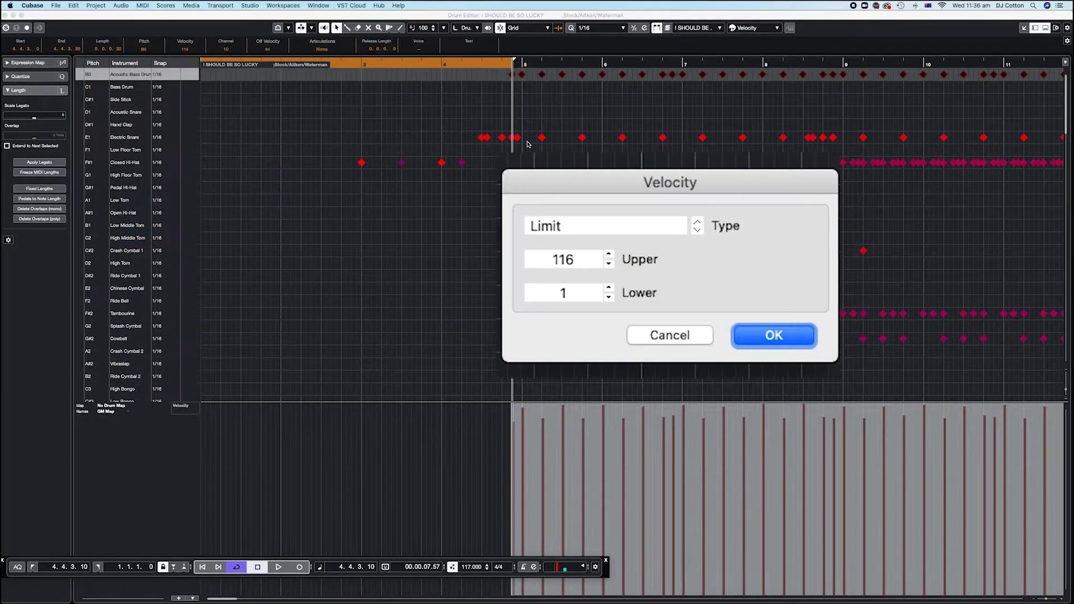
left_click(659, 221)
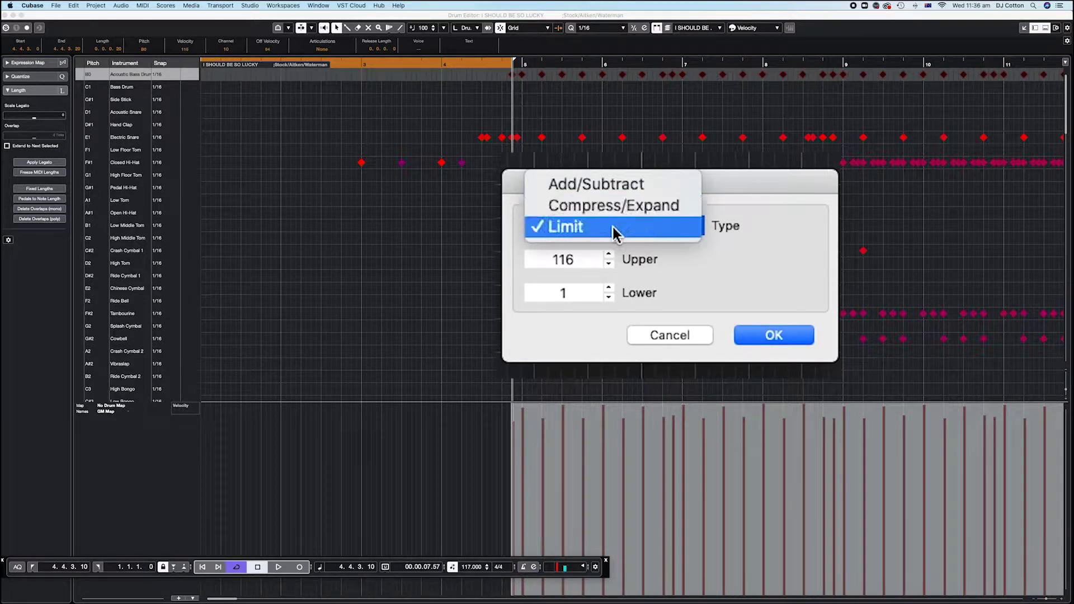
left_click(652, 226)
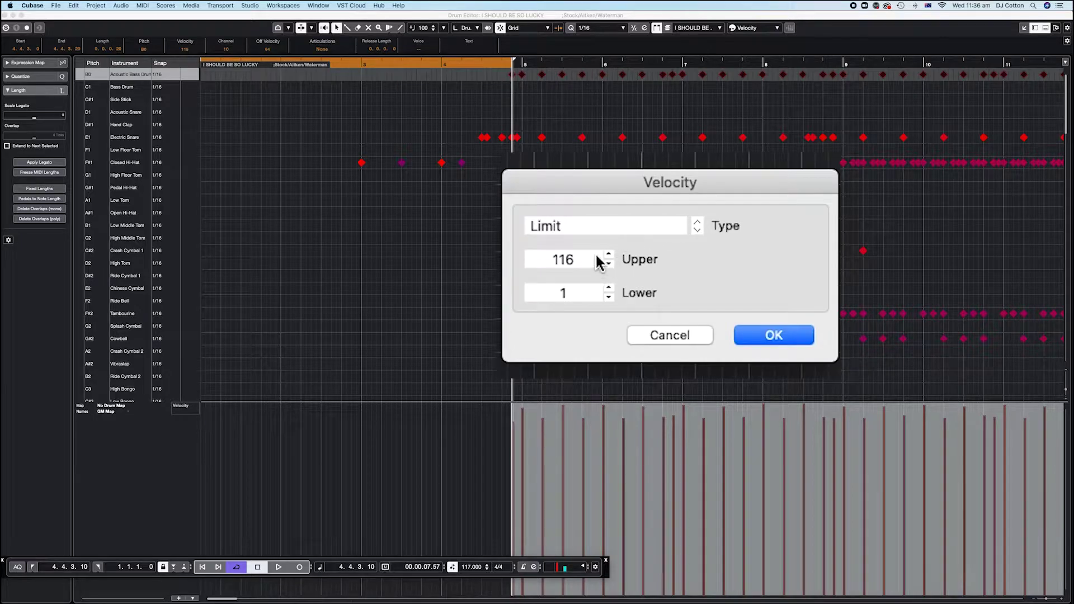
left_click(609, 254)
left_click(609, 264)
left_click(608, 264)
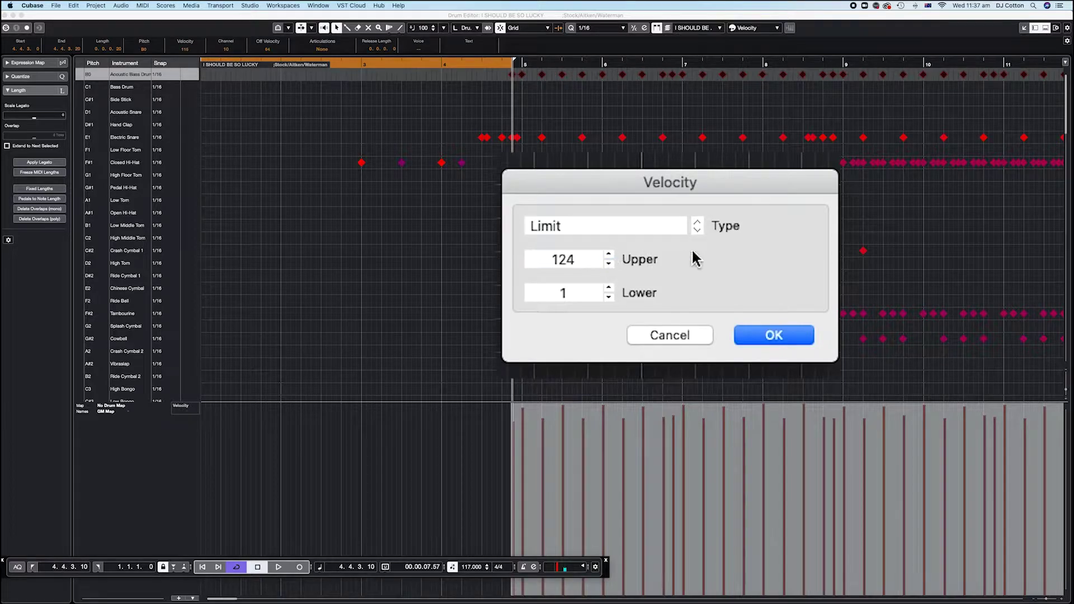
left_click(779, 337)
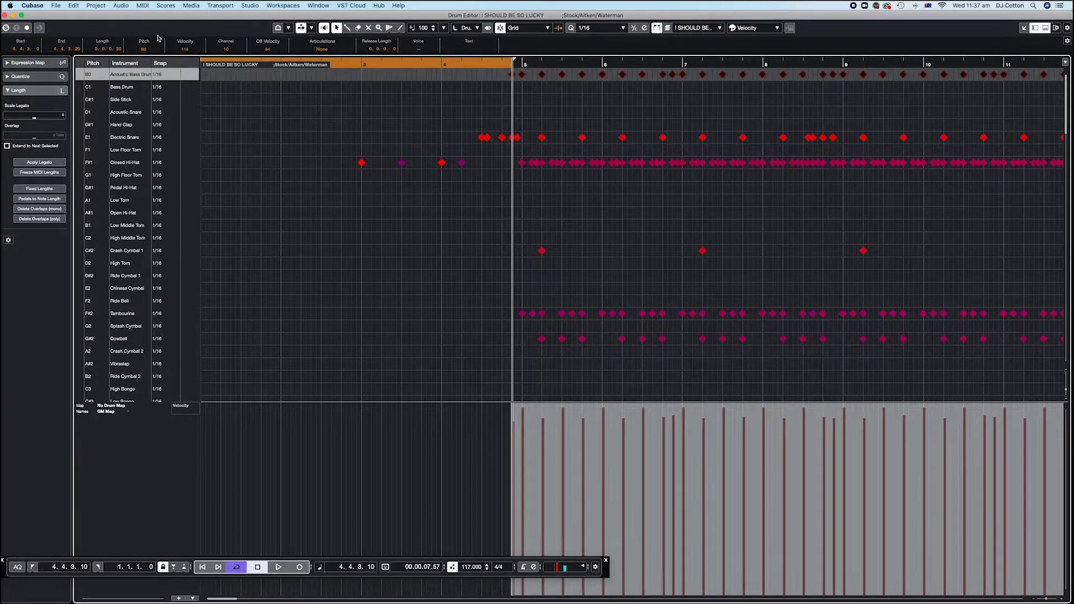
Step: Raise the bass-drum velocity from 115 to 118, then check individual hits reading 127 and 120
scroll(204, 74, "up", 3)
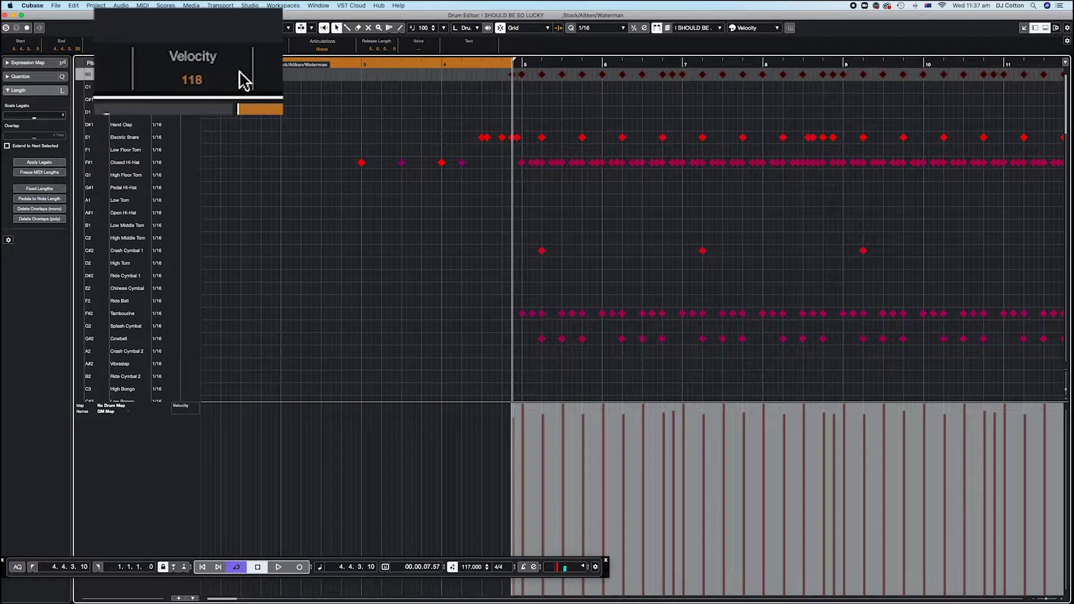
left_click(499, 89)
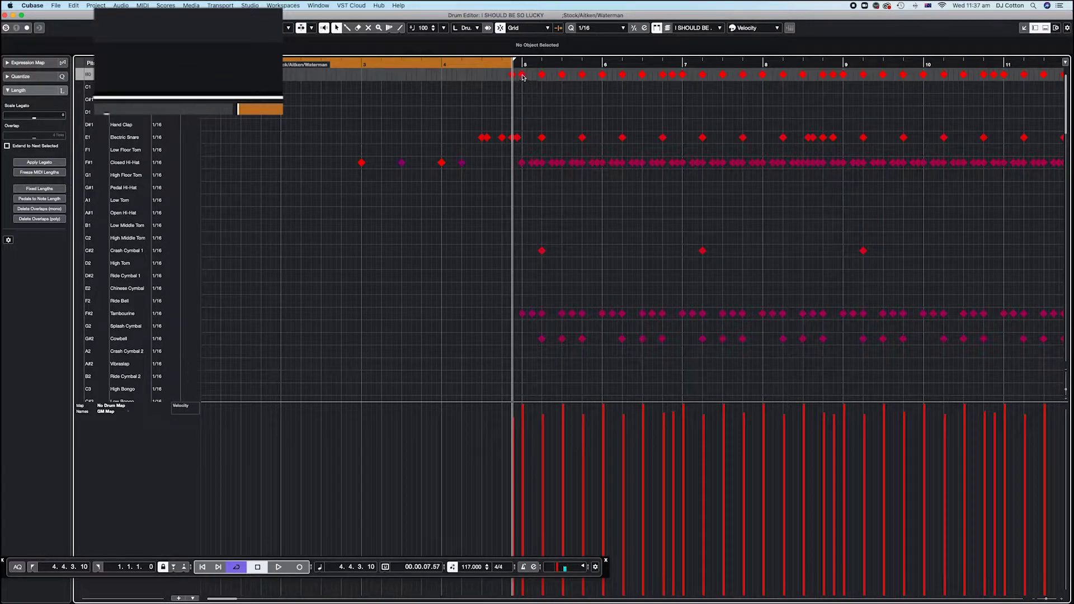
left_click(523, 75)
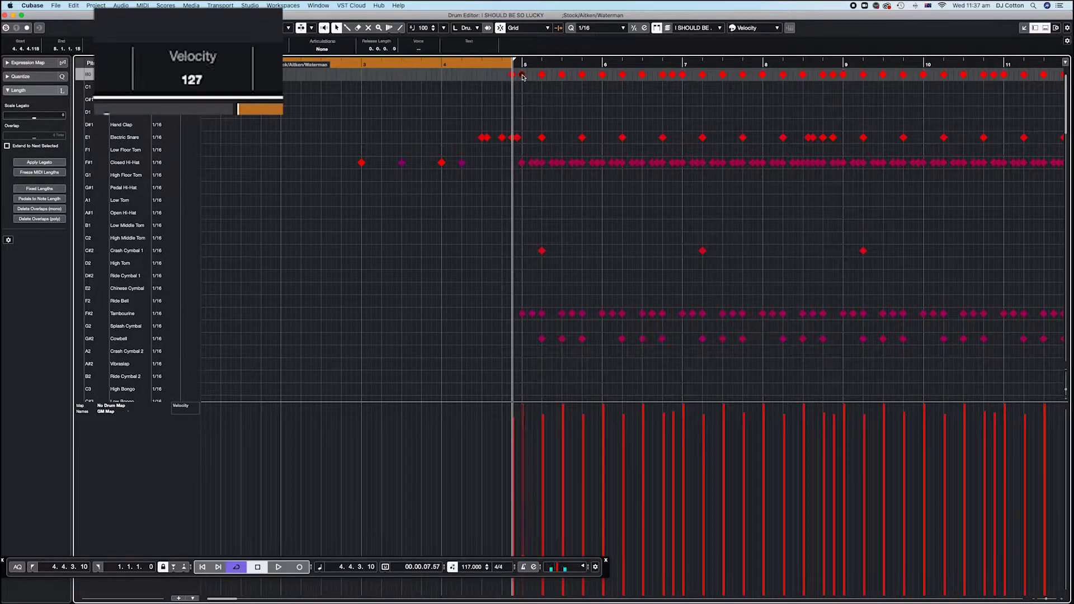
left_click(562, 75)
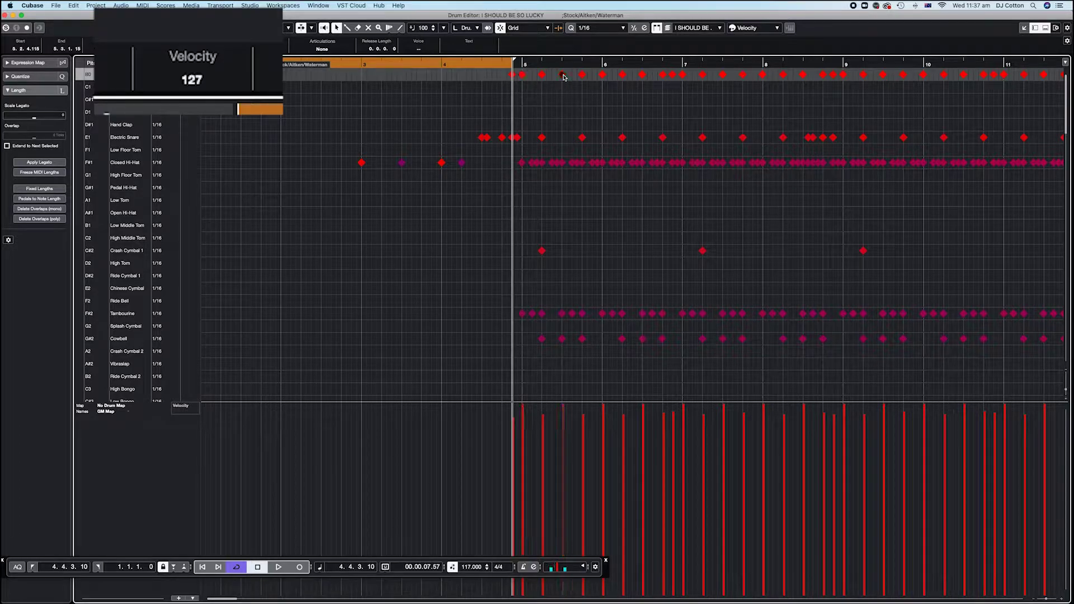
left_click(582, 75)
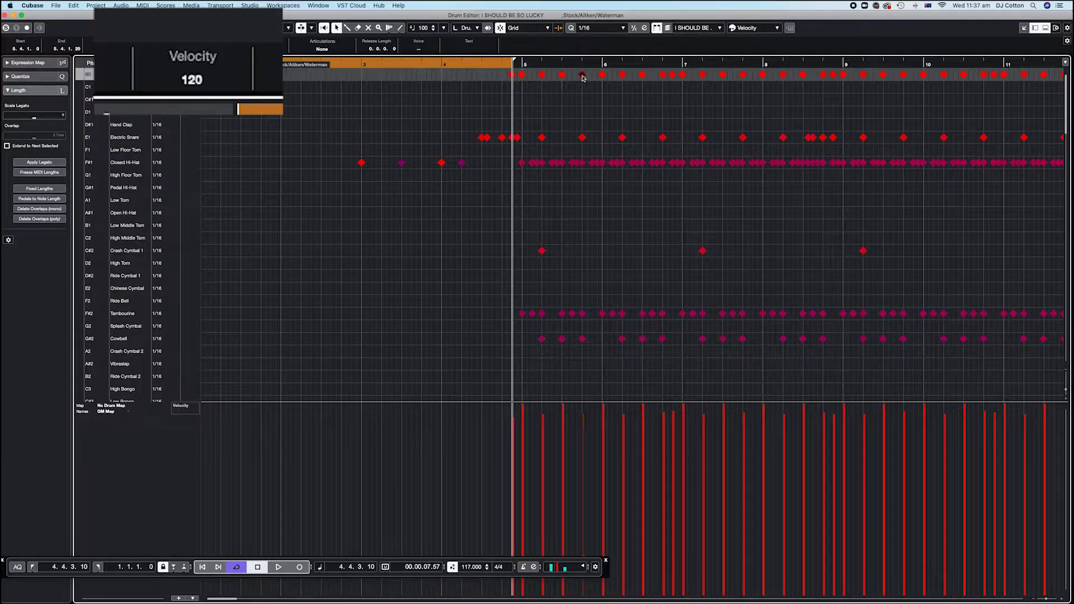
left_click(602, 75)
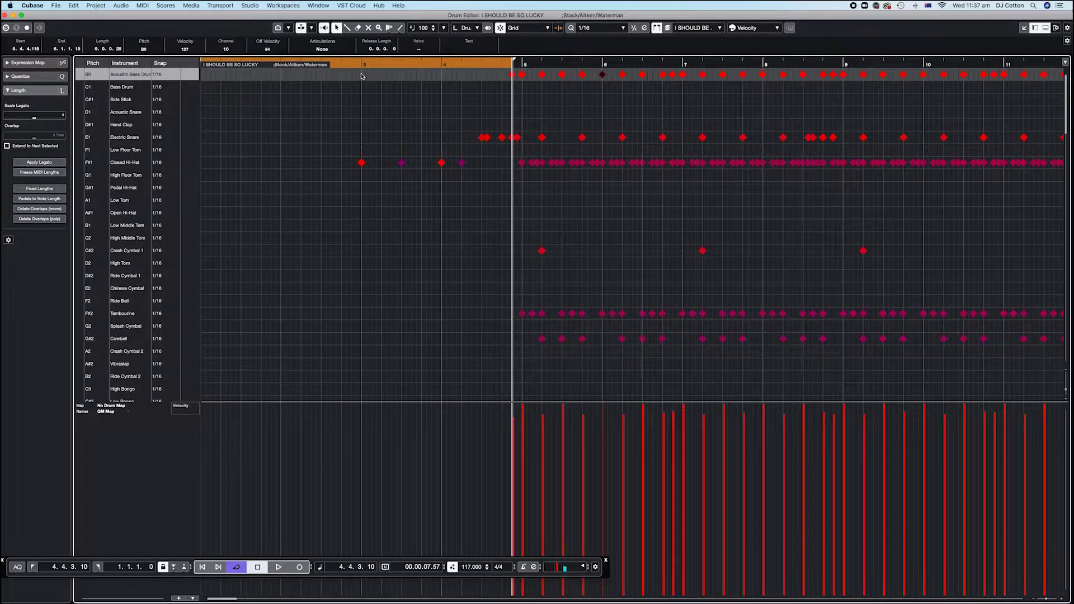
Step: Select the first Electric Snare note, keep it on E1, and select every snare note
double_click(133, 138)
left_click(480, 137)
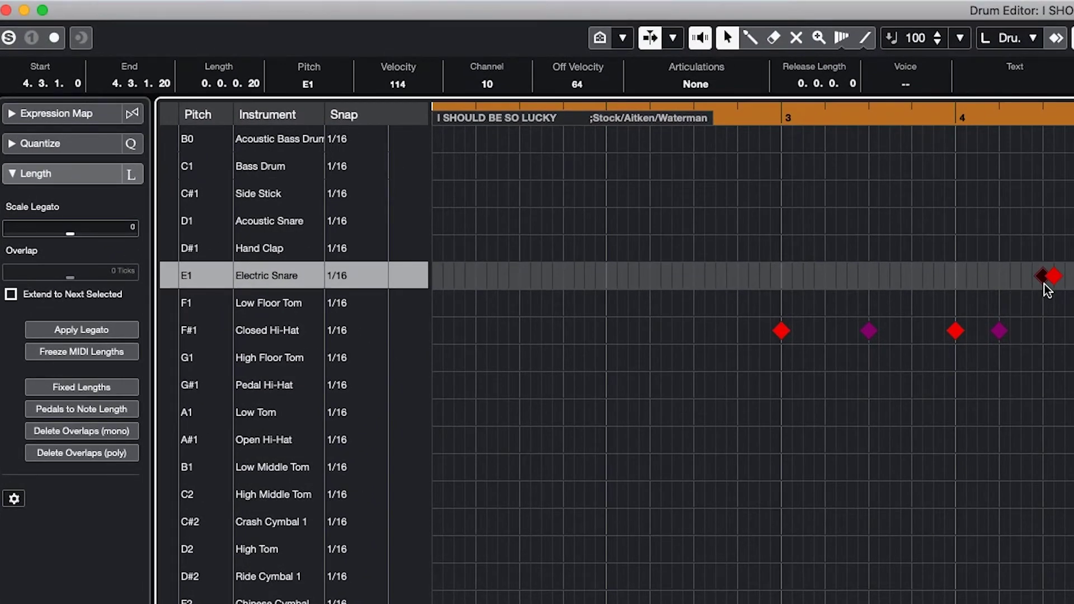
key("Down")
key("Down")
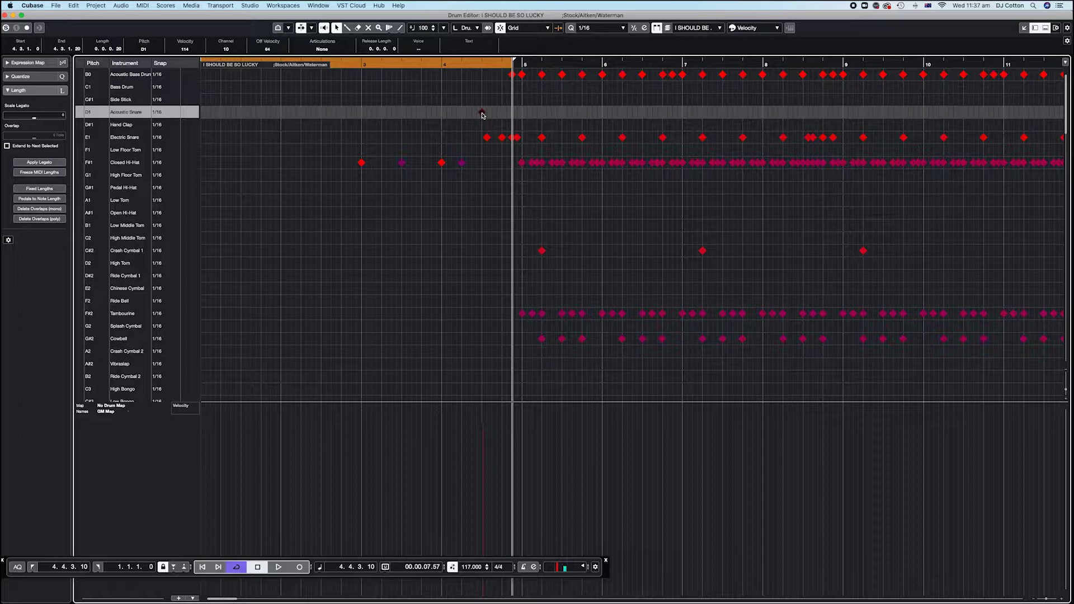
key("Up")
key("Up")
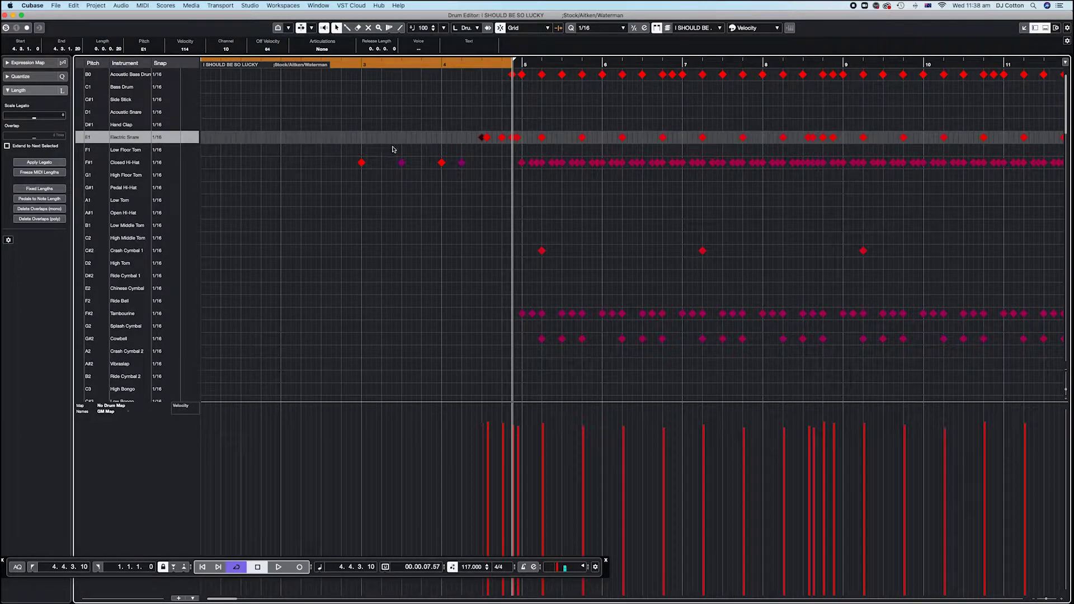
key("super+a")
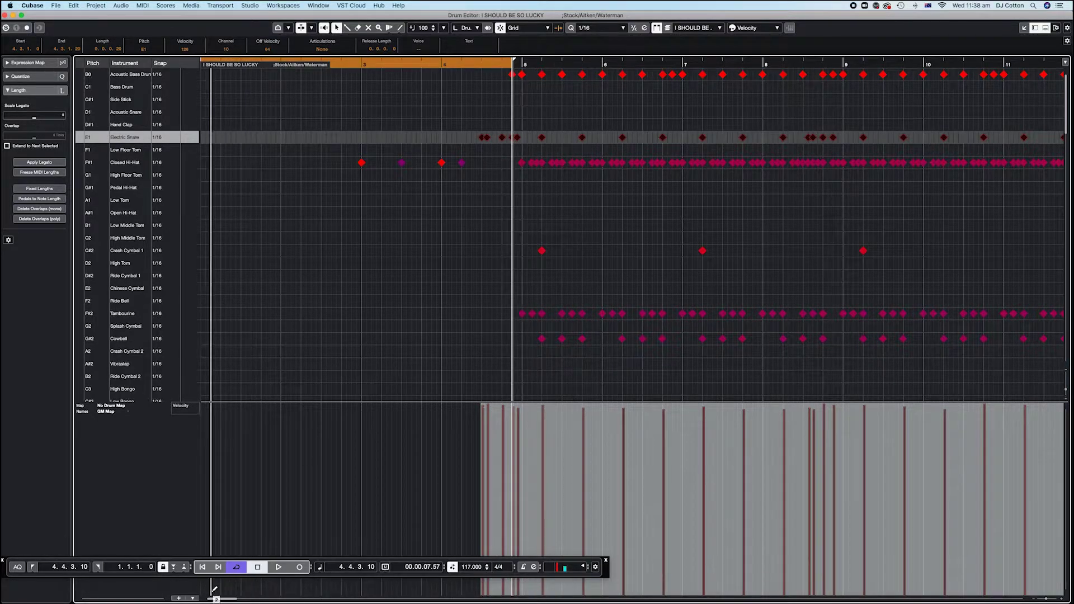
mouse_move(226, 600)
left_mouse_down()
mouse_move(472, 600)
mouse_move(231, 601)
left_mouse_up()
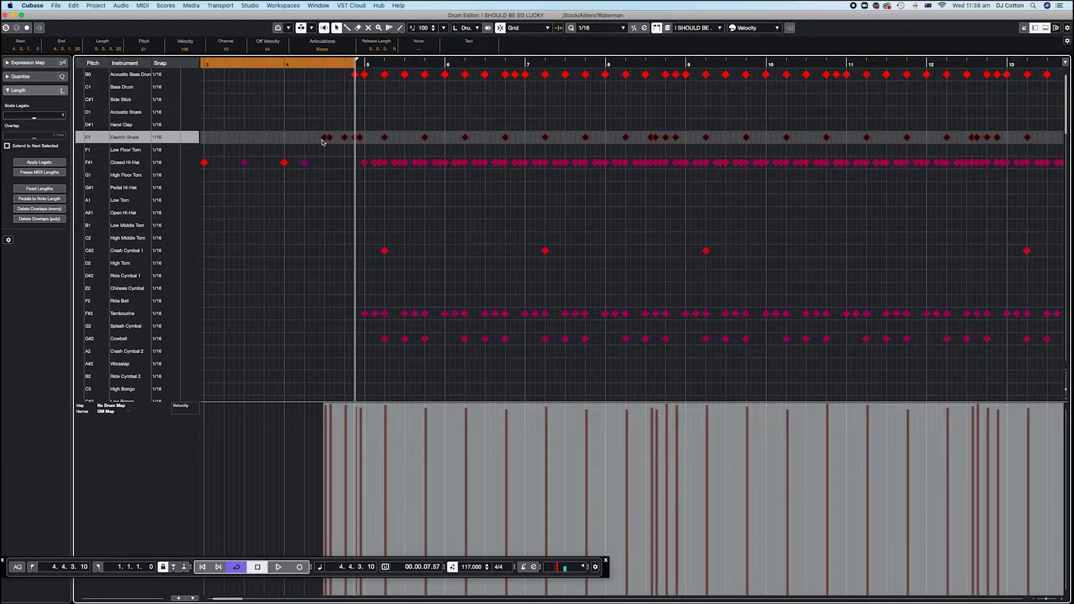
left_click(323, 67)
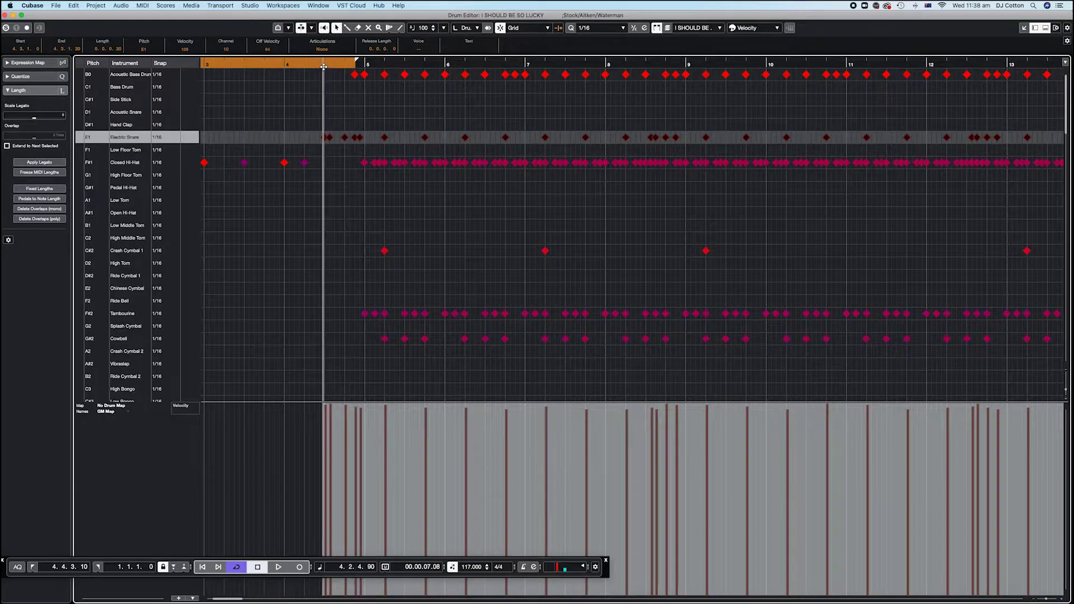
key("space")
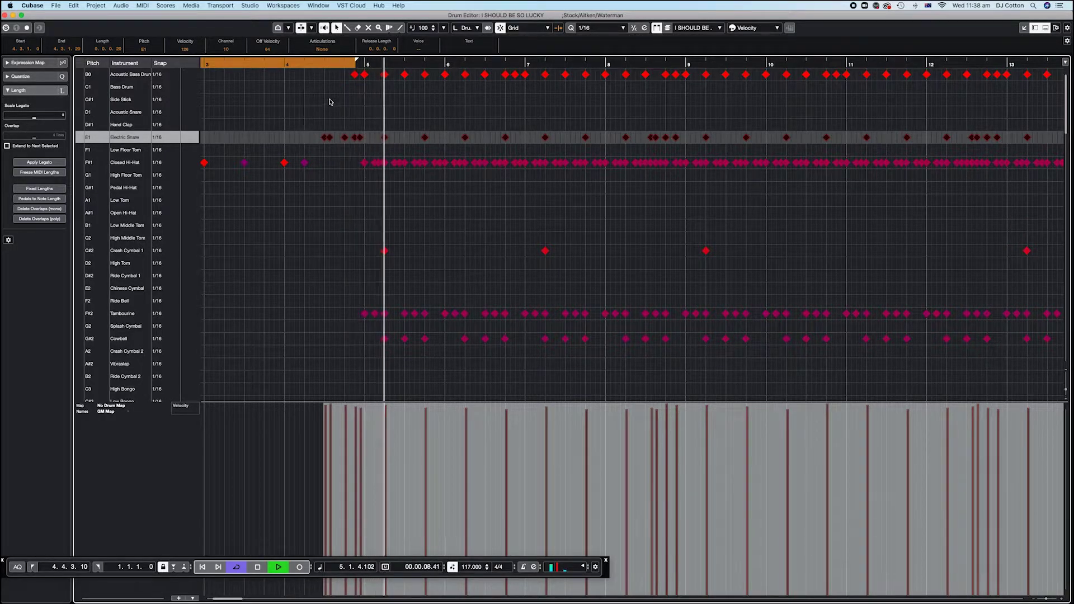
key("space")
left_click(319, 66)
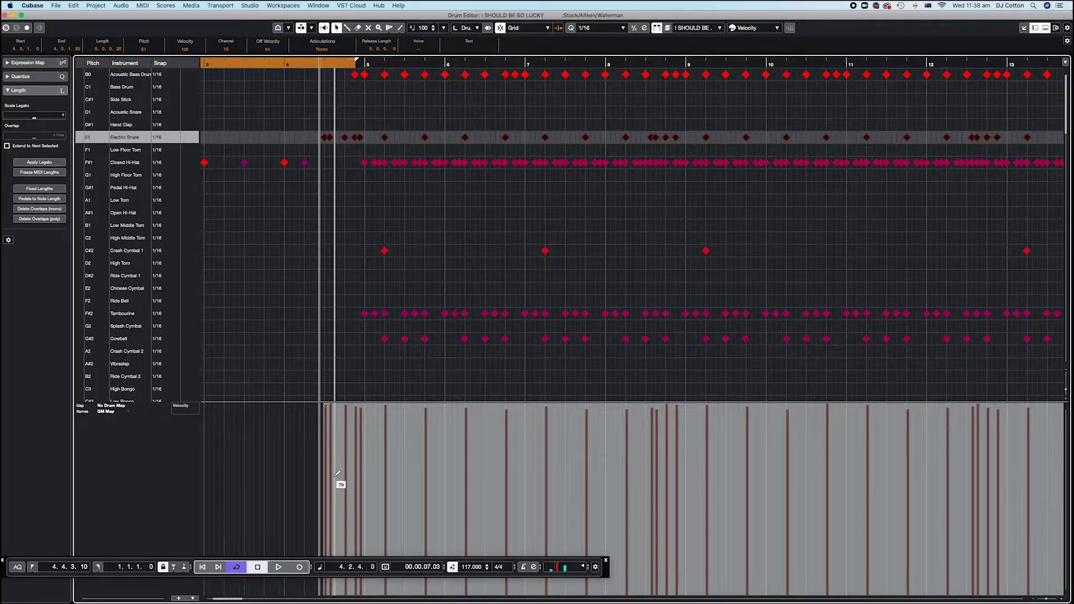
mouse_move(333, 496)
left_mouse_down()
mouse_move(363, 406)
mouse_move(329, 464)
left_mouse_up()
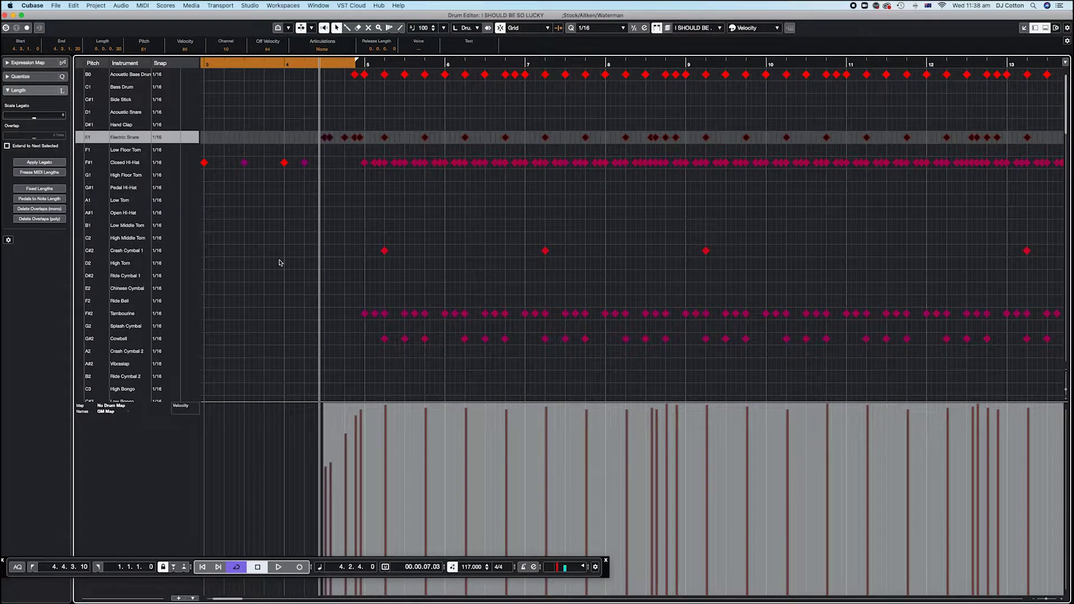
key("space")
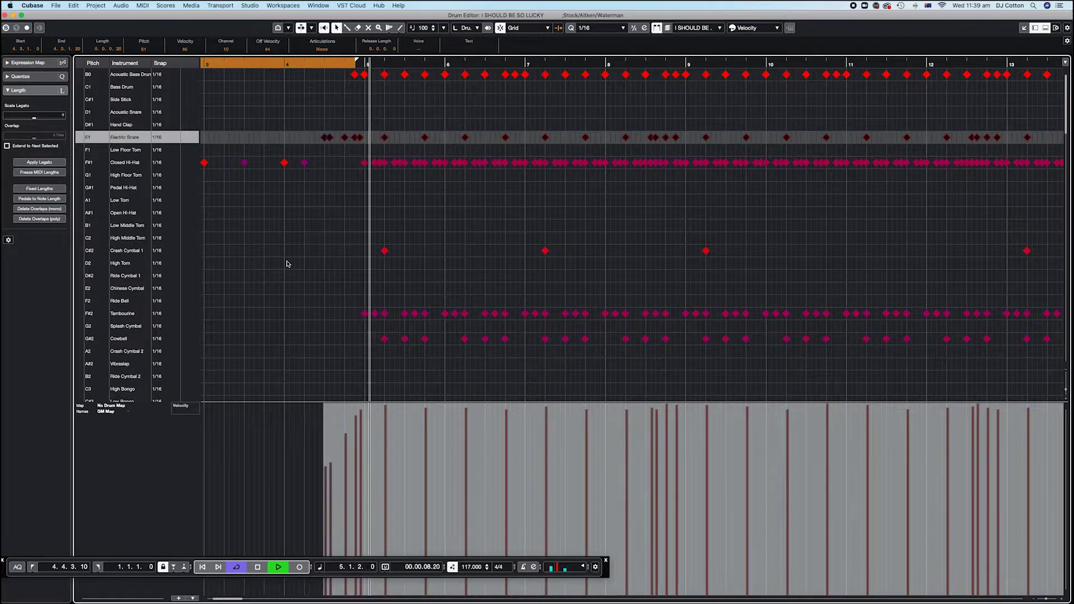
key("space")
key("super+z")
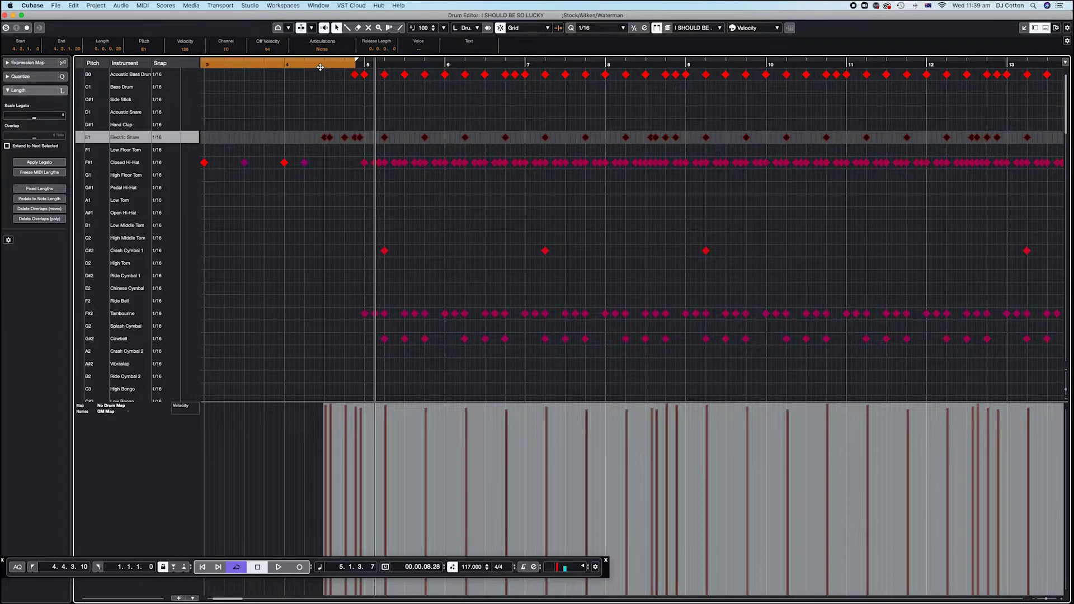
Step: Check the velocities of individual Electric Snare hits, including bar 4.3
left_click(324, 153)
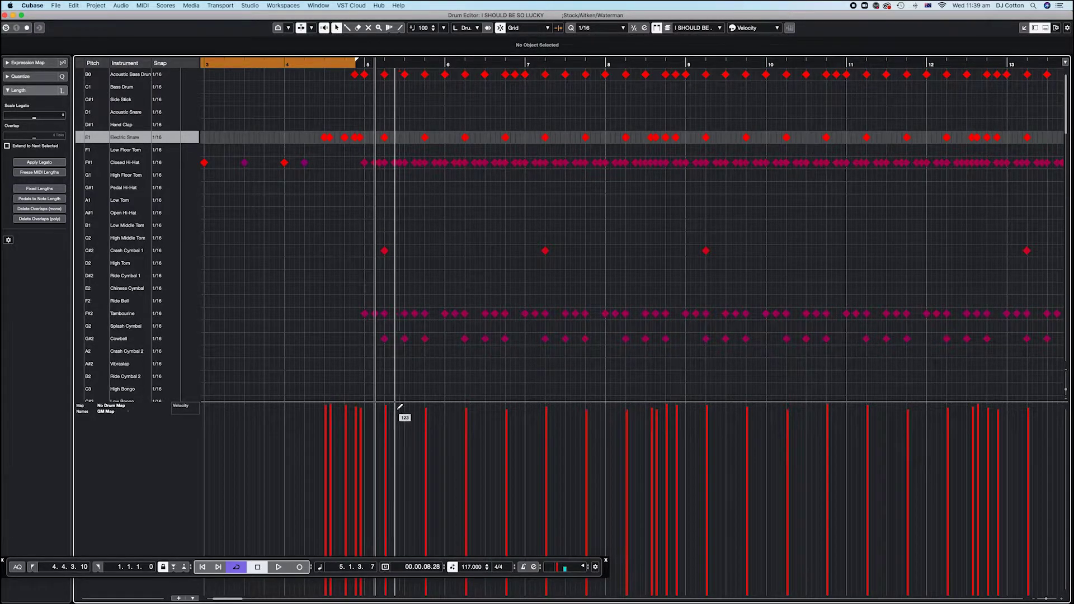
left_click(384, 139)
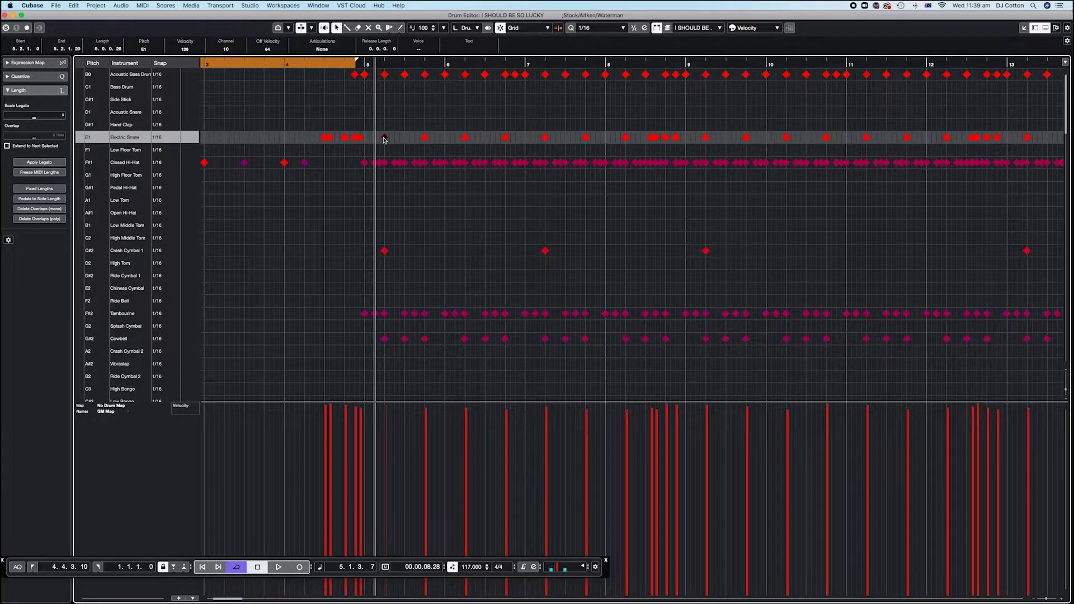
left_click(425, 137)
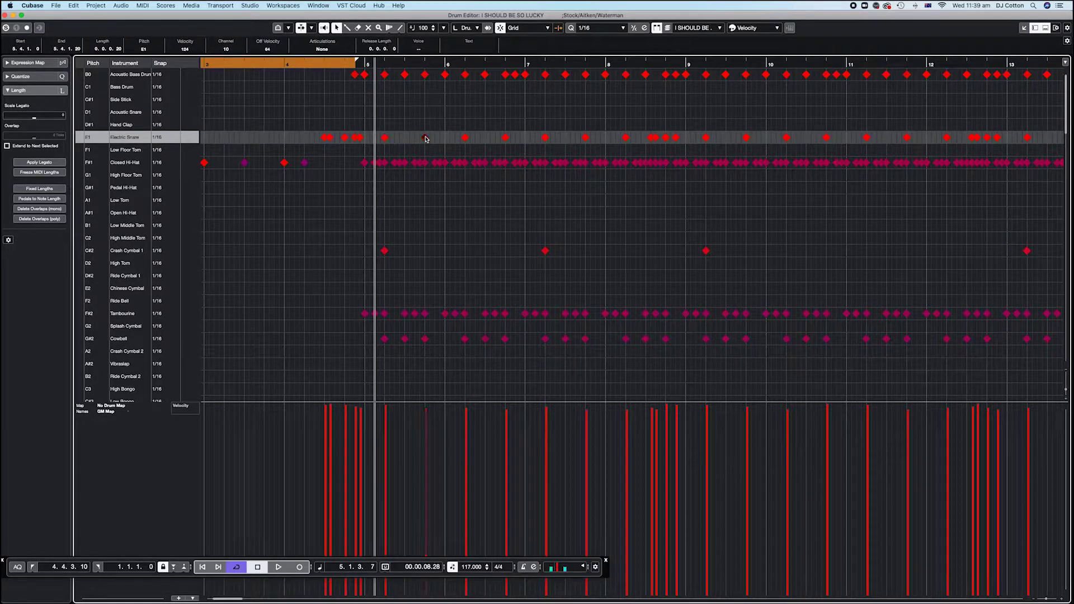
left_click(465, 138)
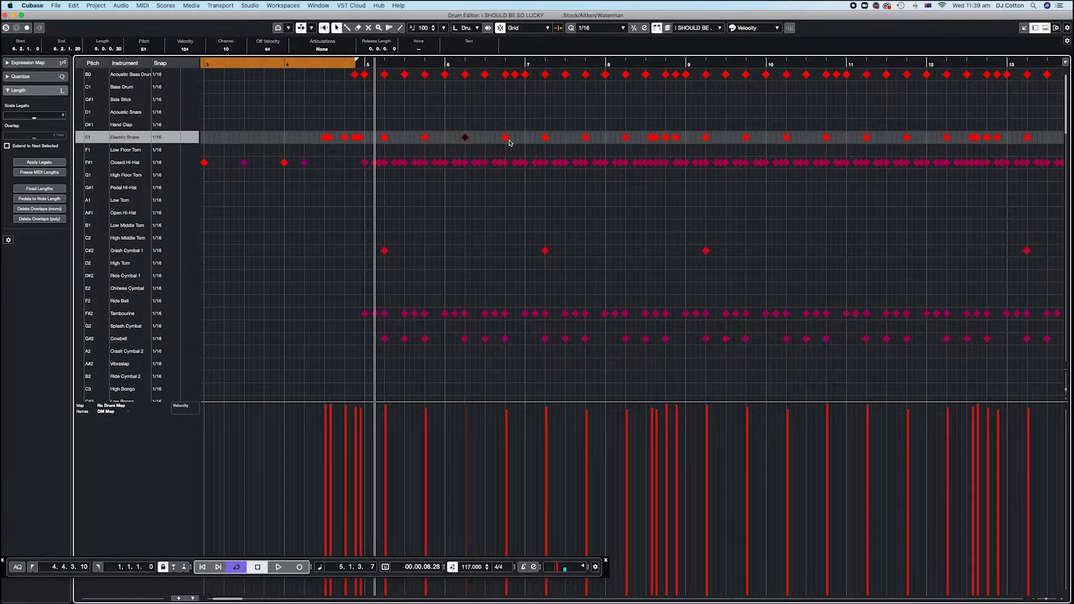
left_click(505, 138)
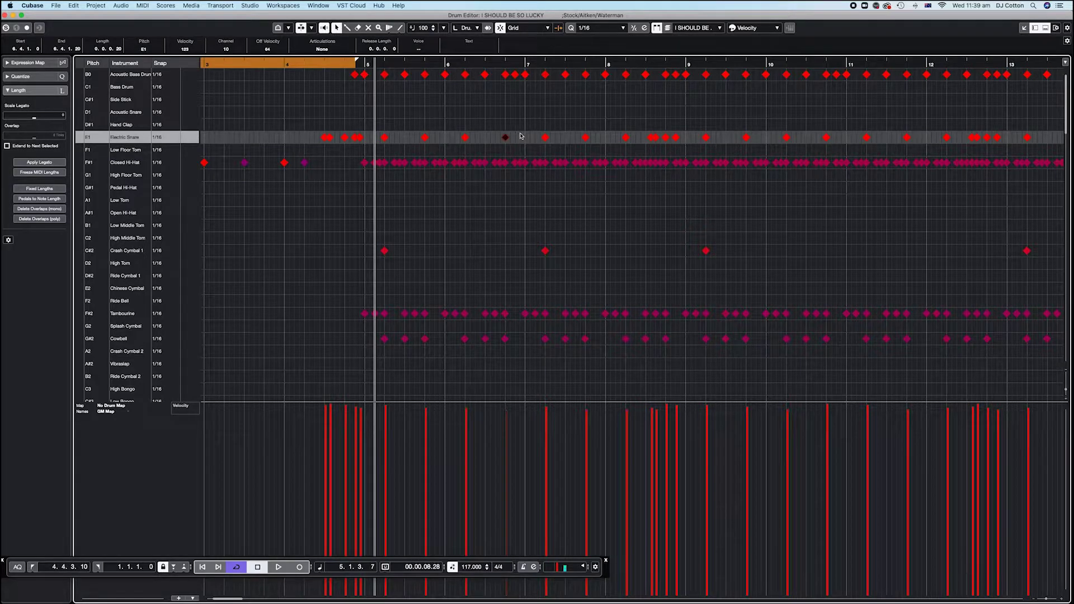
left_click(323, 137)
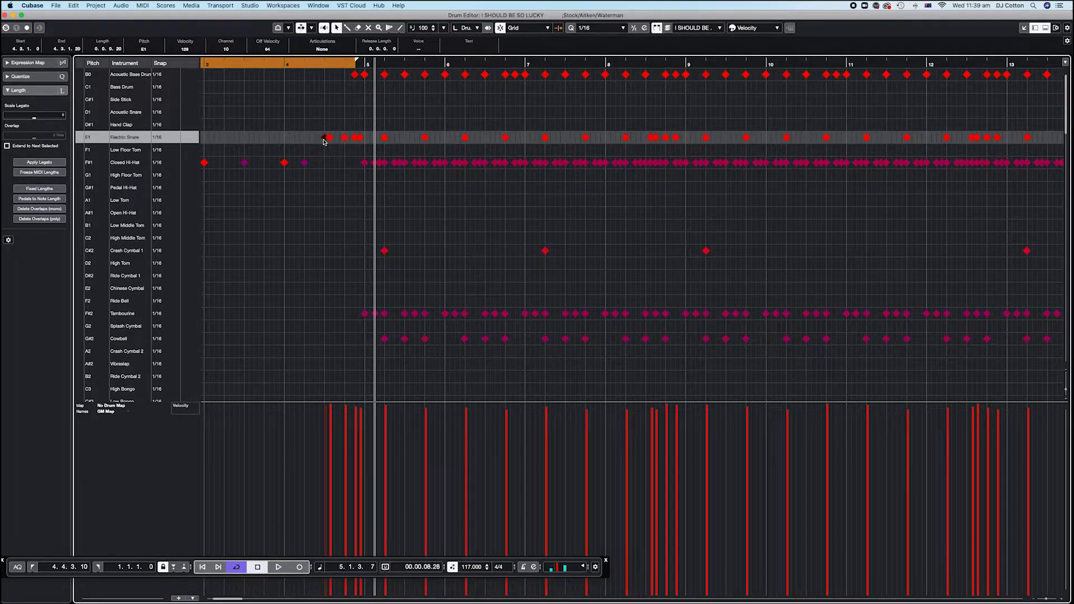
Step: Apply a Velocity Limit of upper 125, lower 1 to all Electric Snare notes
double_click(324, 138, "shift")
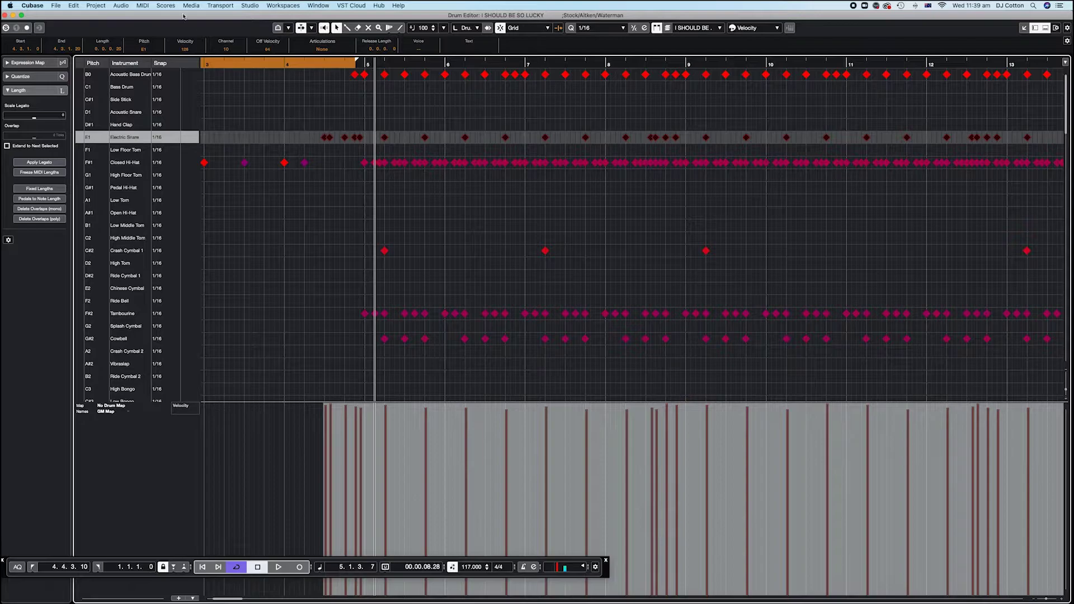
left_click(142, 8)
left_click(143, 8)
left_click(143, 5)
mouse_move(184, 125)
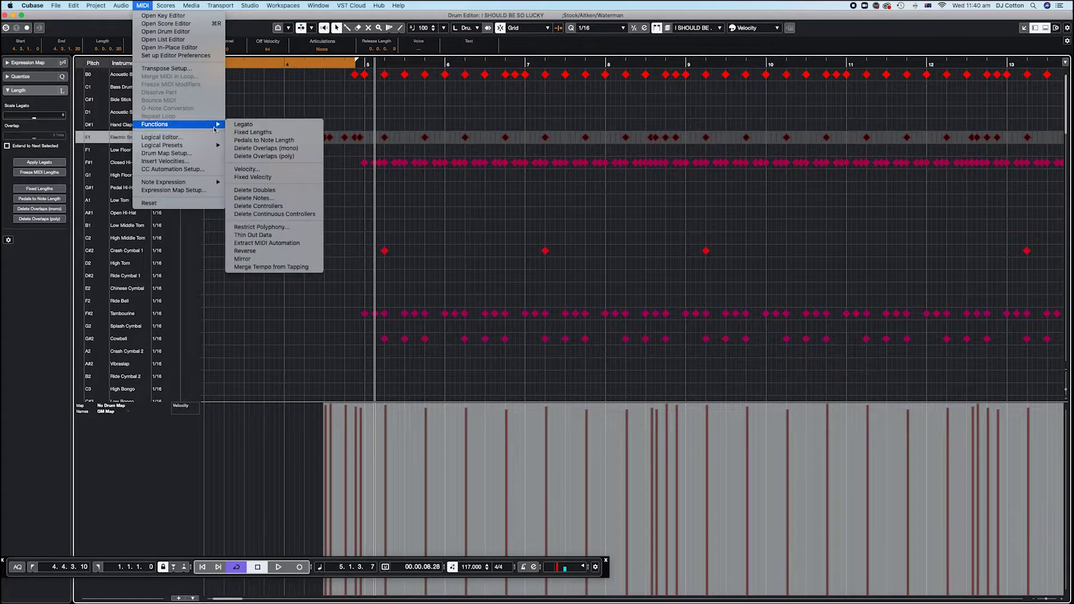
left_click(302, 169)
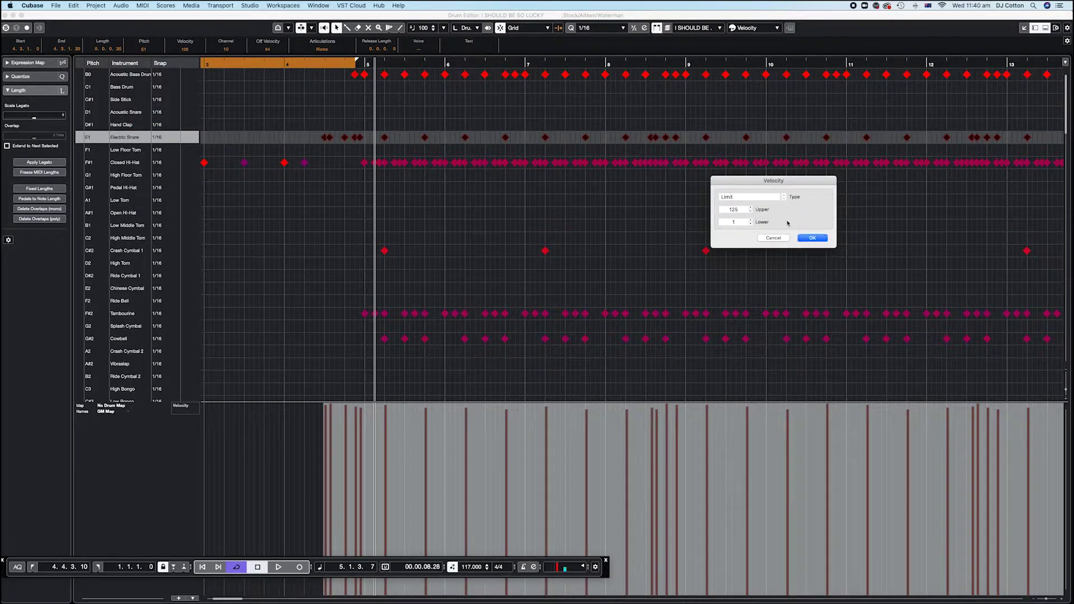
left_click(812, 238)
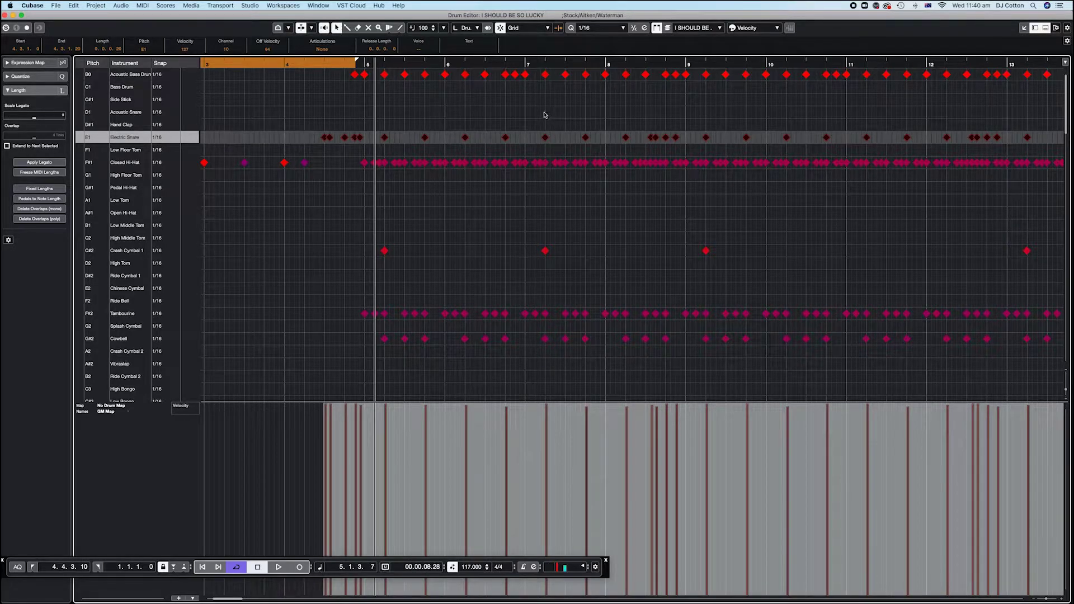
Step: Solo and play the drum part, then inspect a Closed Hi-Hat note at velocity 85
left_click(545, 138)
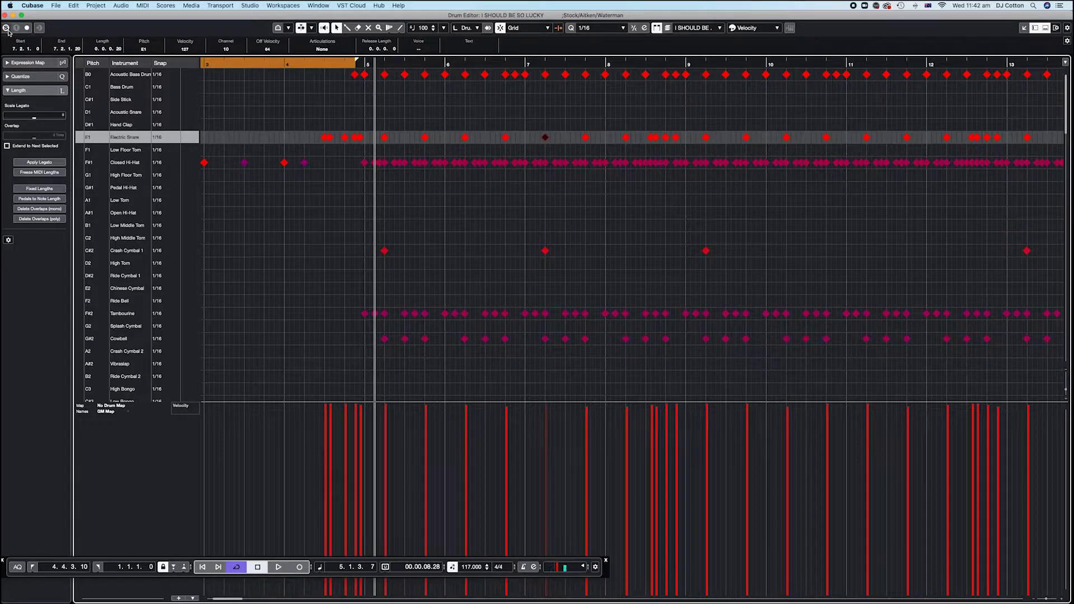
left_click(7, 28)
key("space")
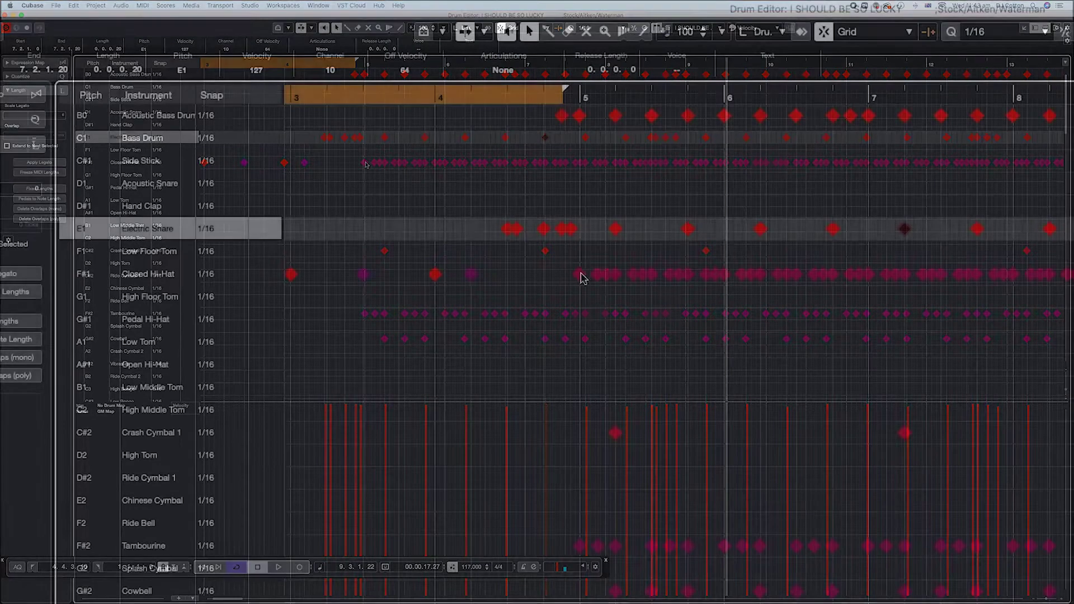
left_click(580, 275)
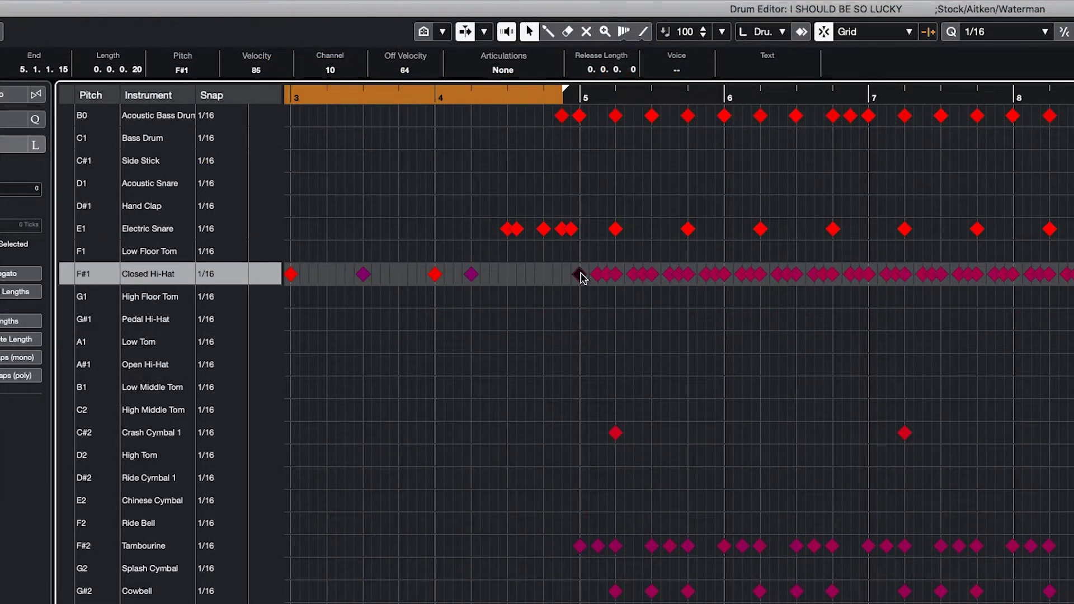
Step: Select every Closed Hi-Hat note in the F#1 row
double_click(580, 275, "shift")
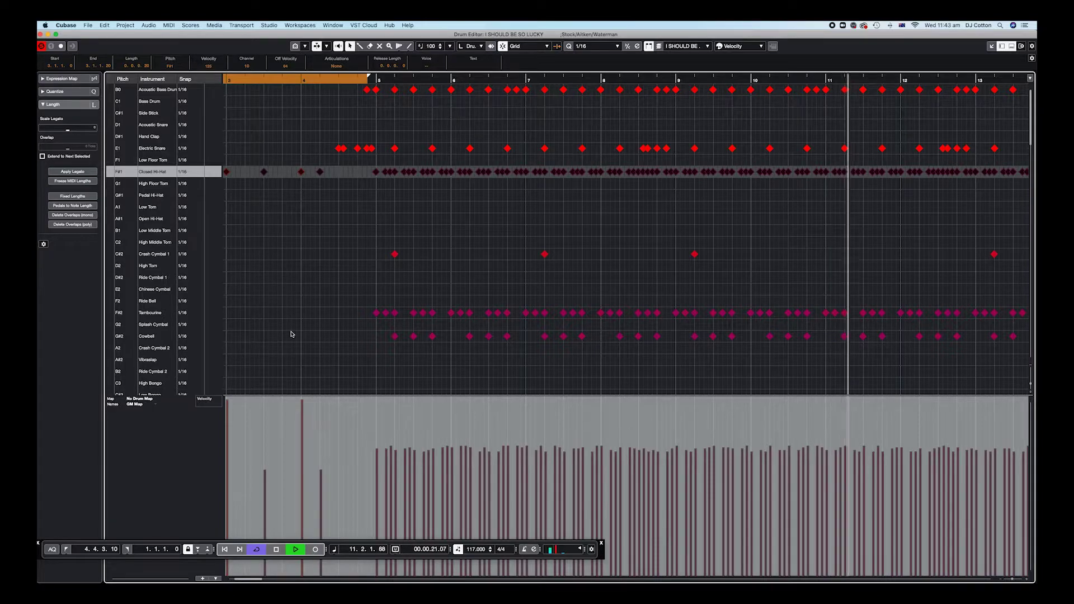
Step: Select all Mute High Bongo notes, lower their velocity to 80, and play the drums back
key("space")
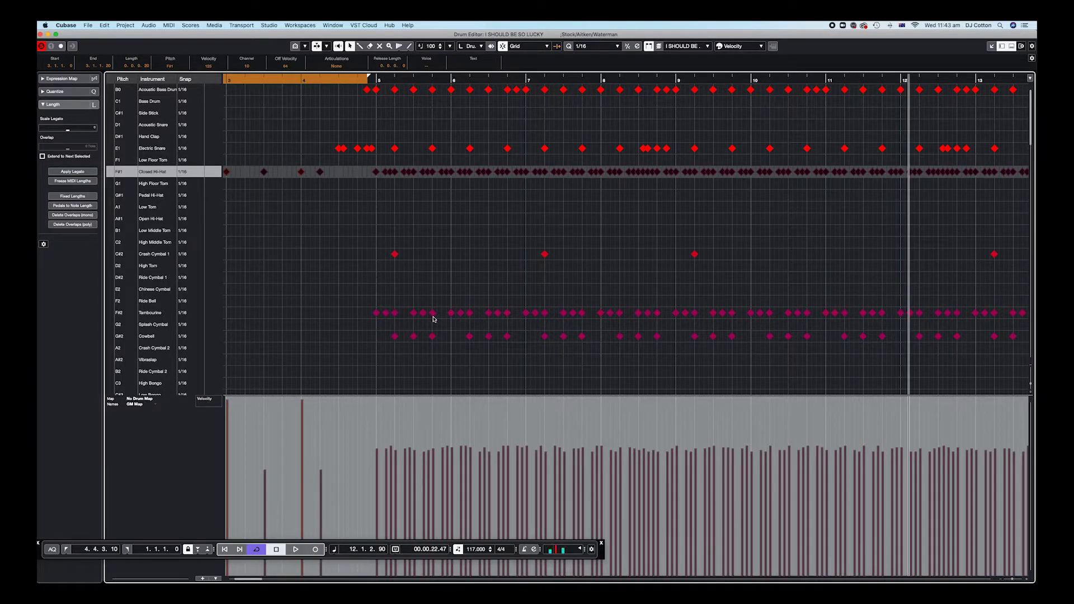
scroll(441, 305, "down", 10)
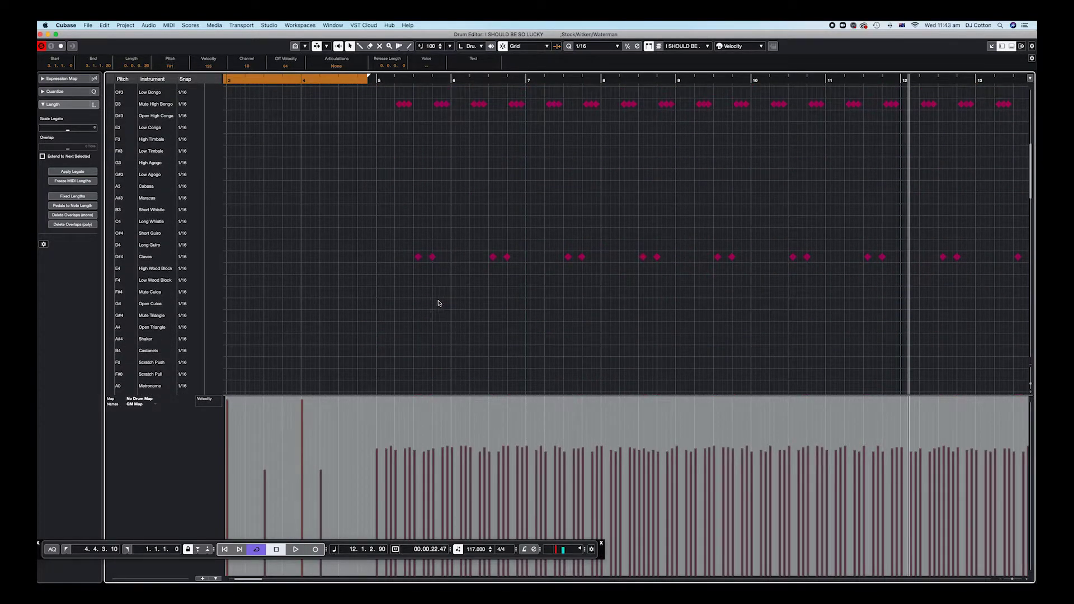
left_click(418, 257)
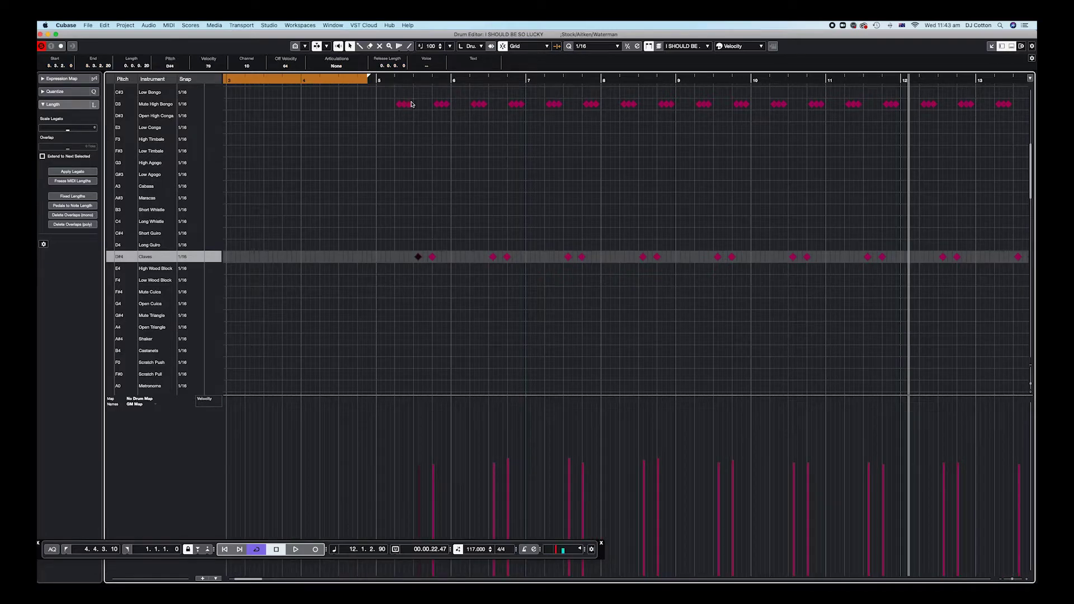
left_click(410, 105)
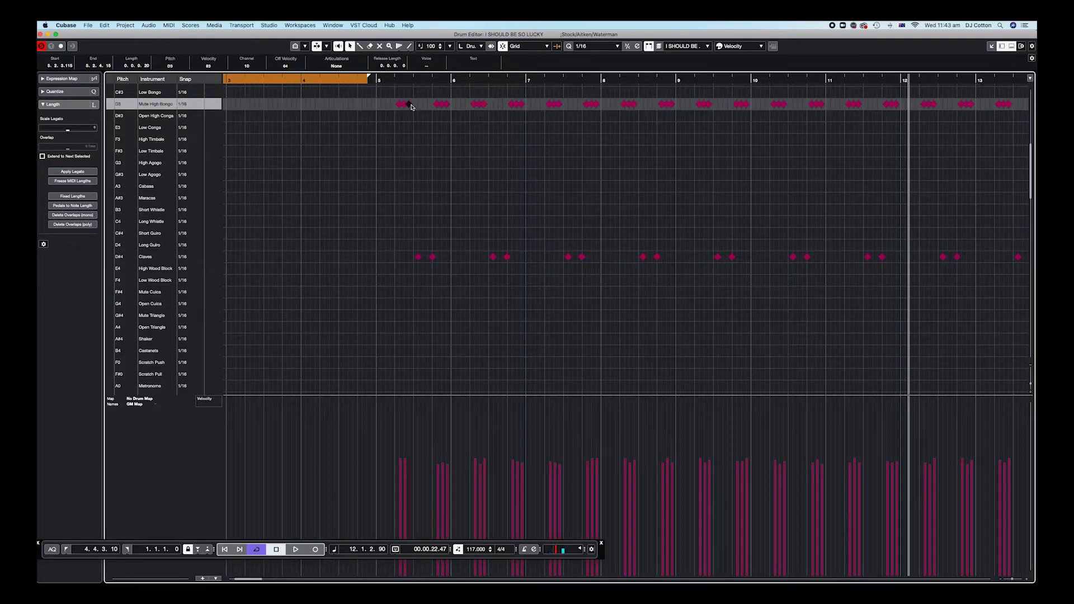
double_click(410, 106, "shift")
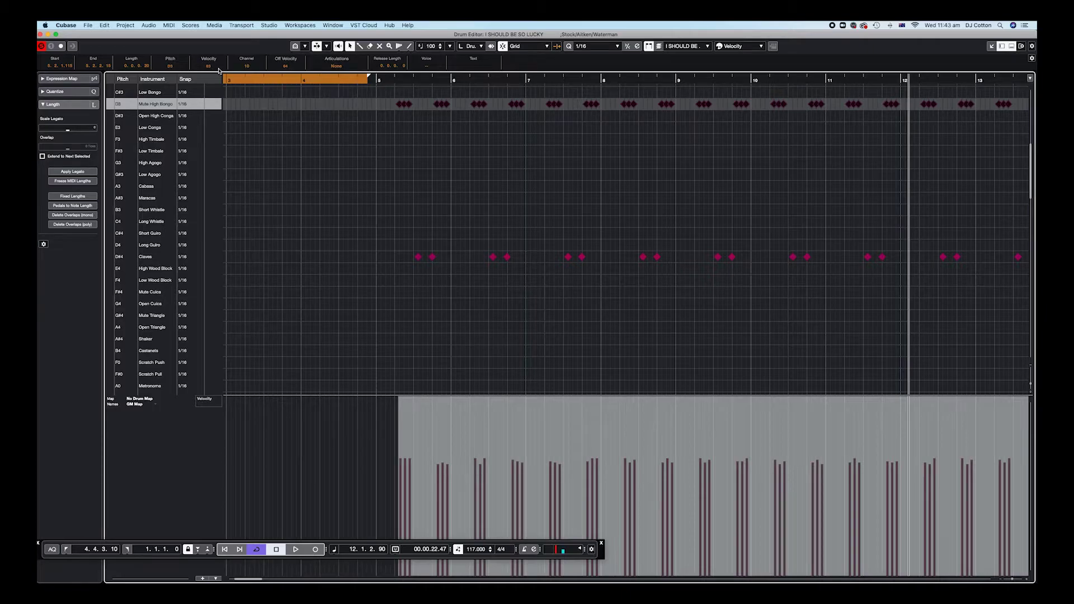
scroll(217, 69, "down", 3)
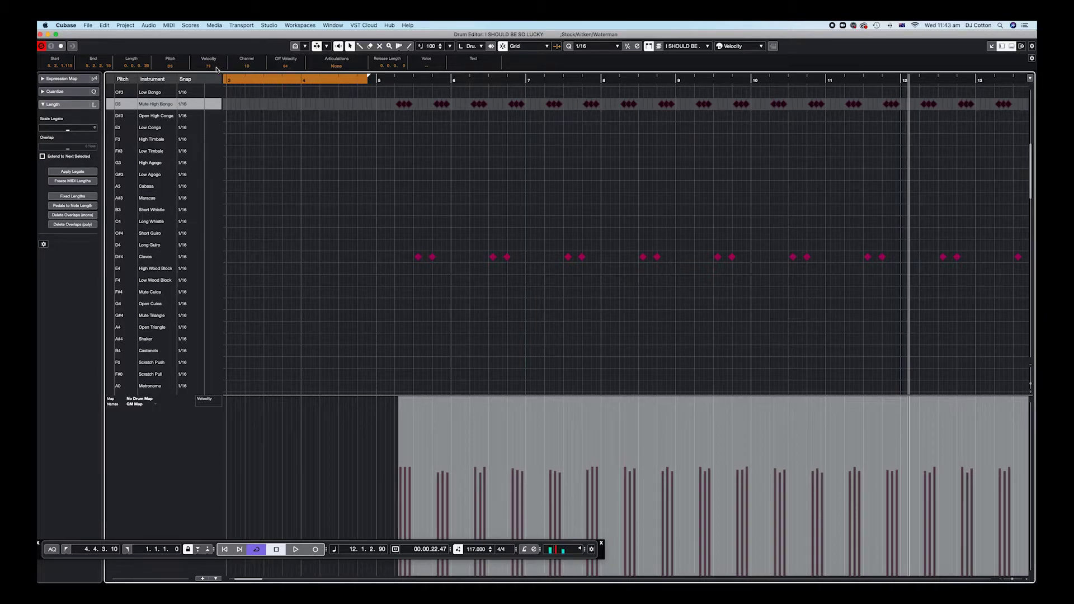
scroll(472, 174, "up", 8)
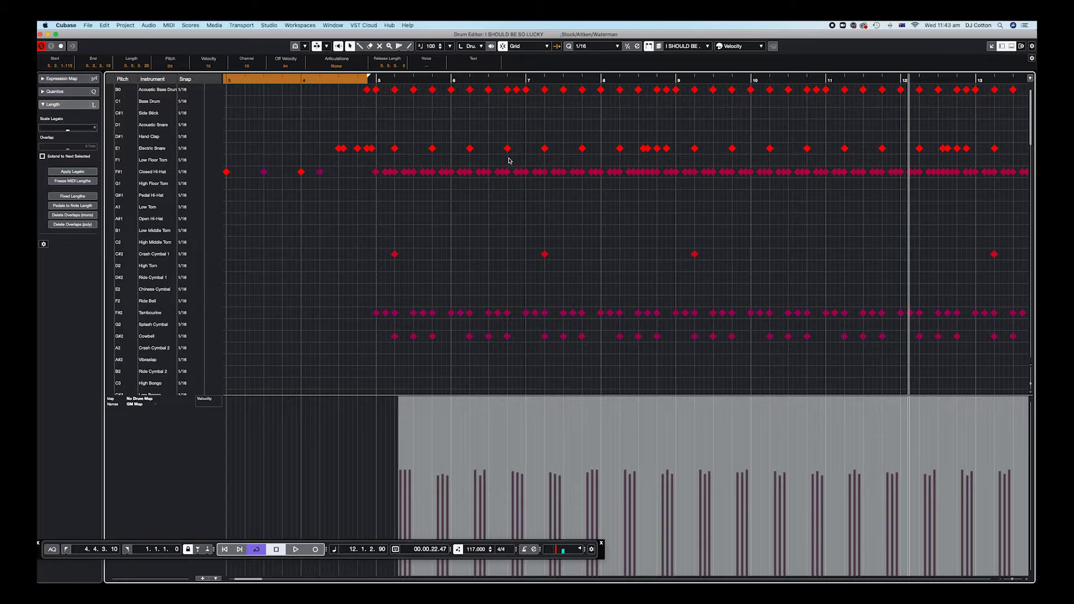
key("space")
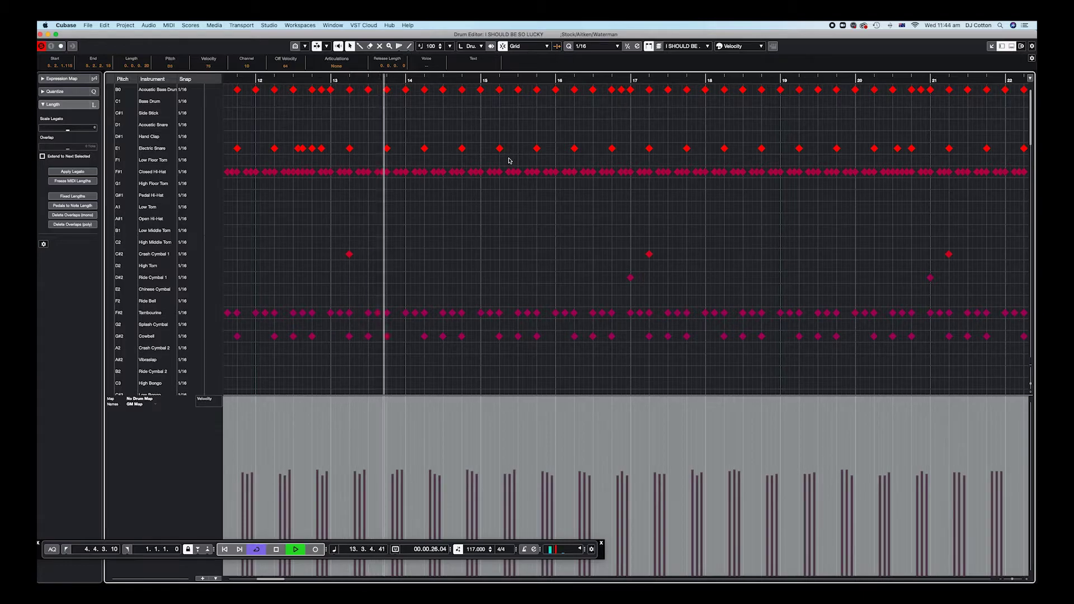
key("space")
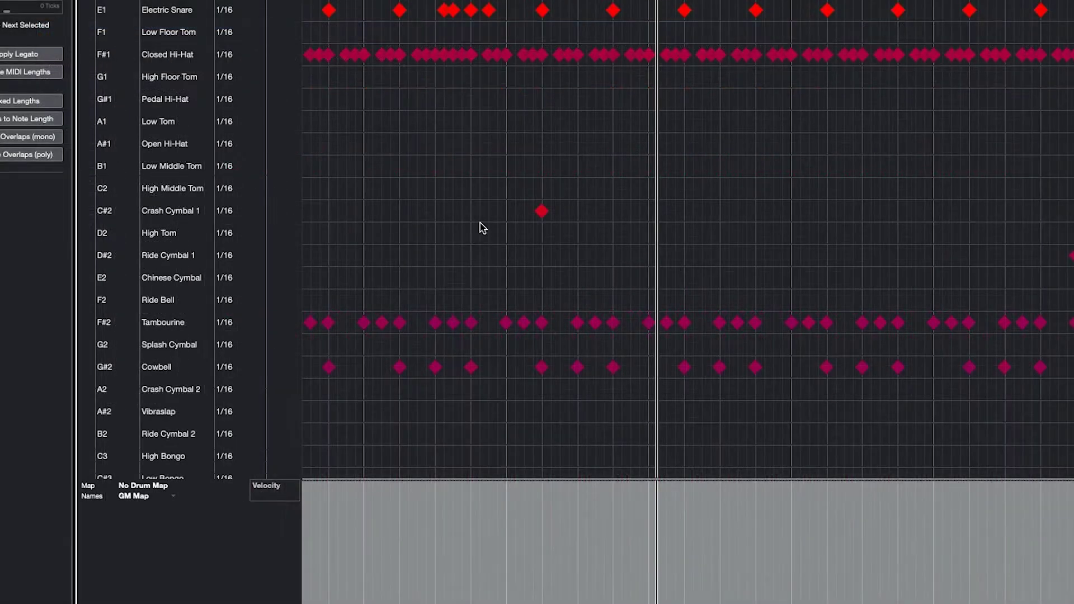
Step: Cap the Crash Cymbal 1 notes with a Velocity upper limit of 80
left_click(546, 214)
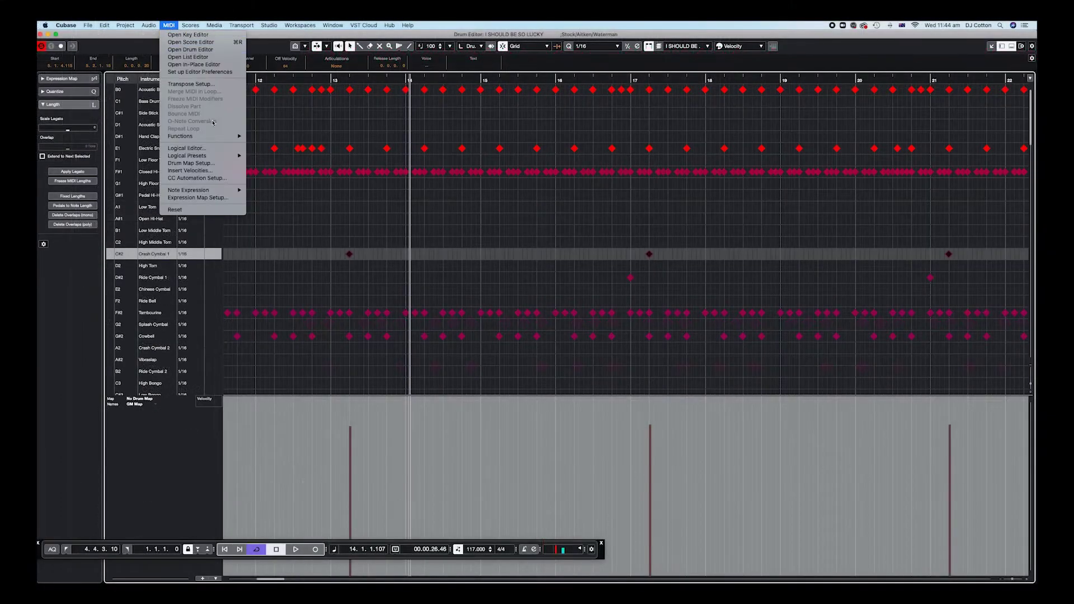
mouse_move(227, 136)
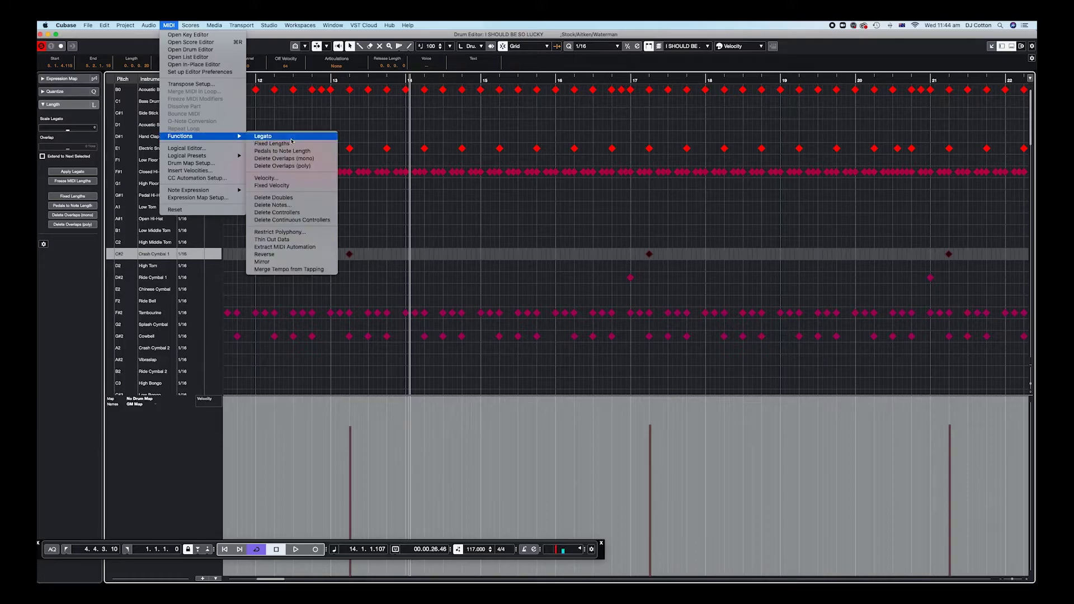
left_click(266, 178)
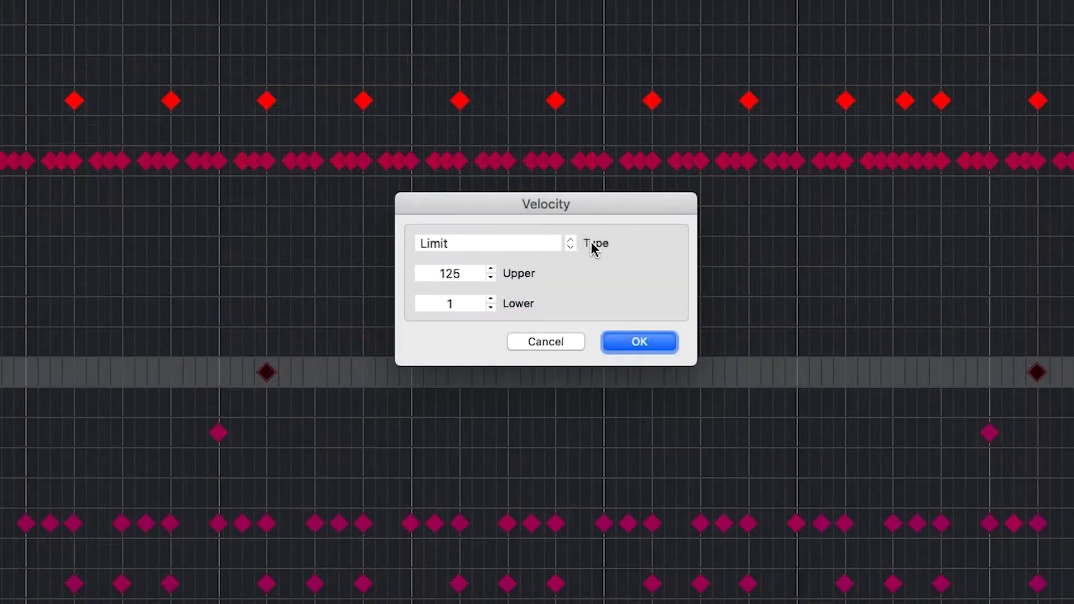
double_click(467, 274)
type("80")
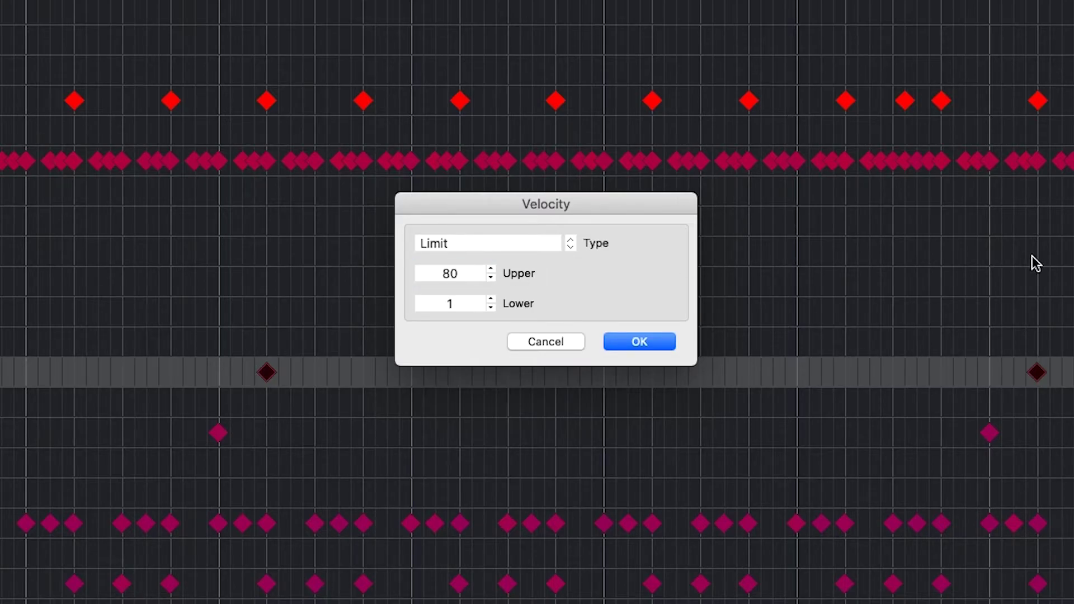
left_click(665, 341)
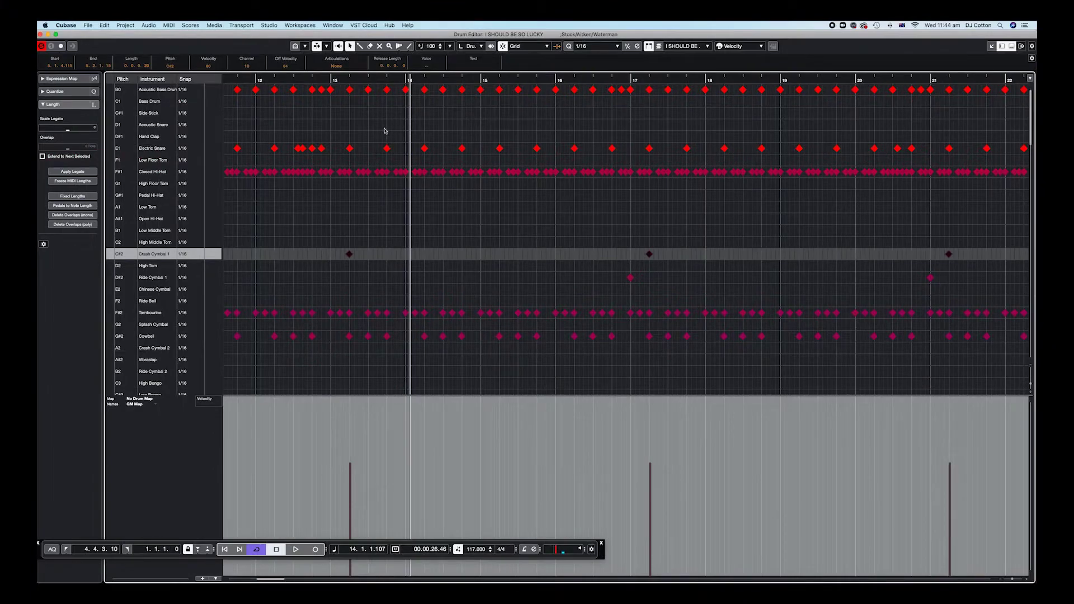
Step: Play the drums from bar 17 to hear the crash level
key("space")
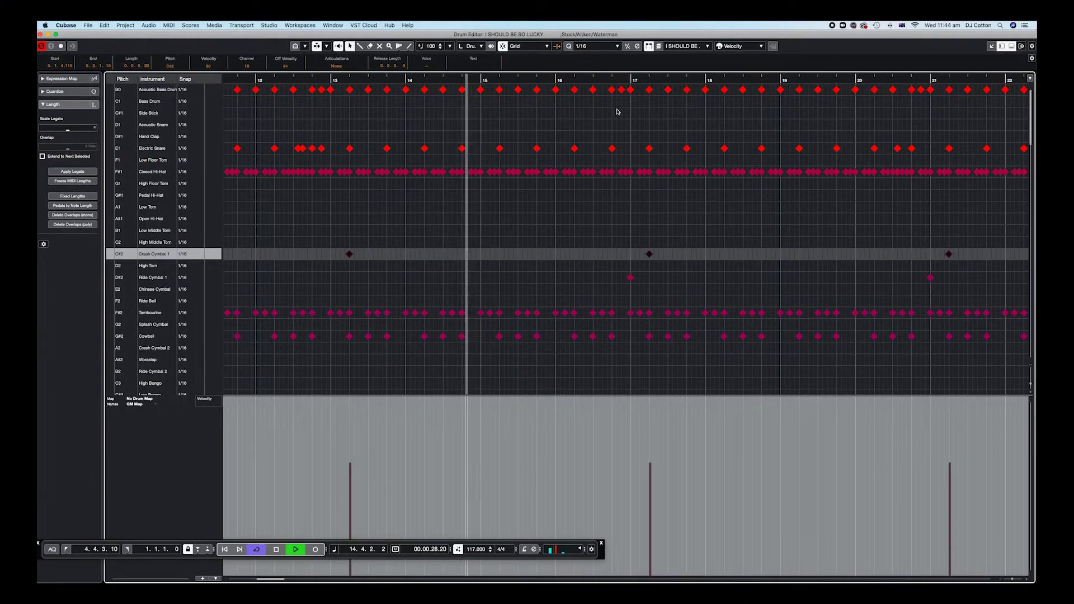
left_click(630, 80)
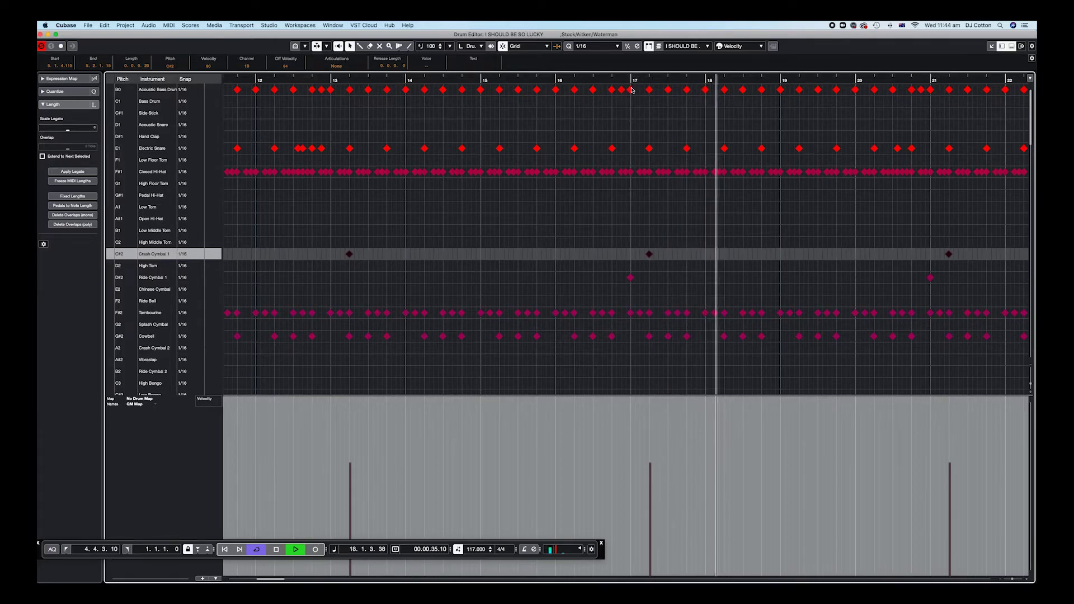
key("space")
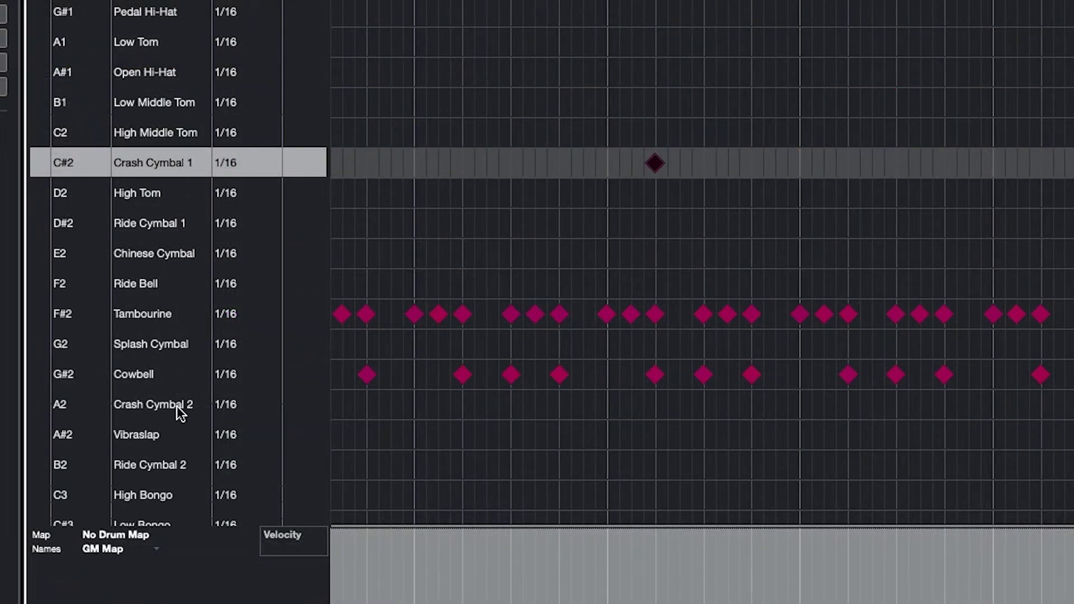
Step: Play the drums back from bar 16, then close the Drum Editor
double_click(176, 406)
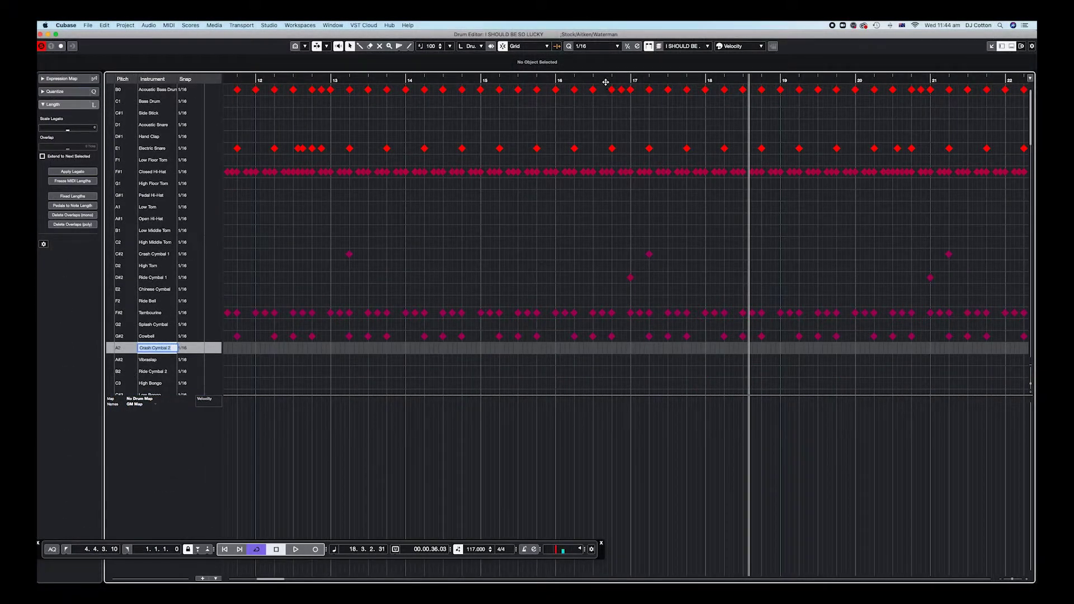
left_click(605, 82)
key("space")
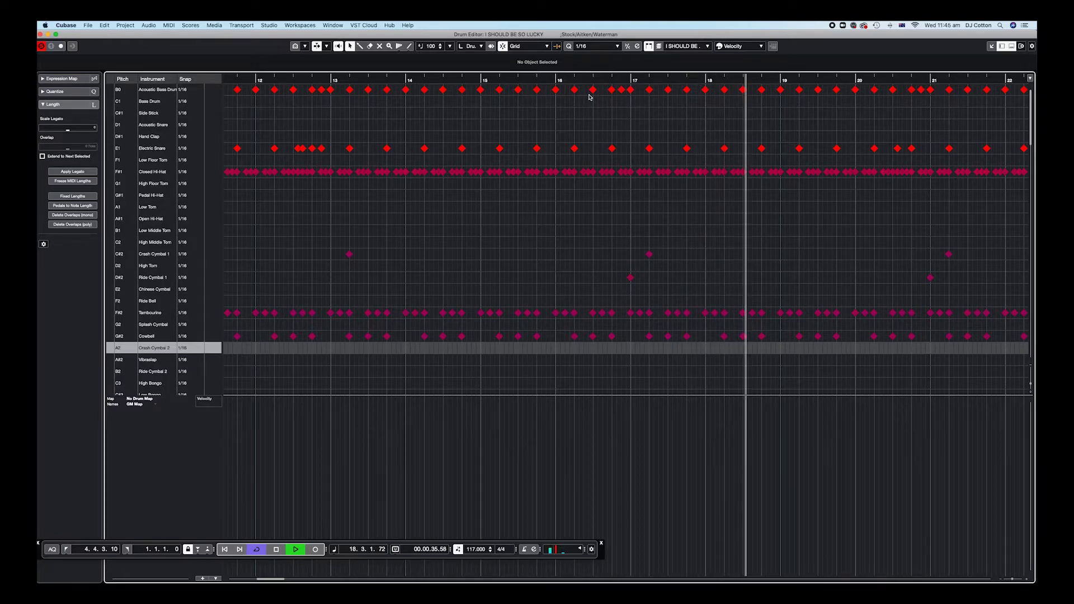
key("space")
key("super+w")
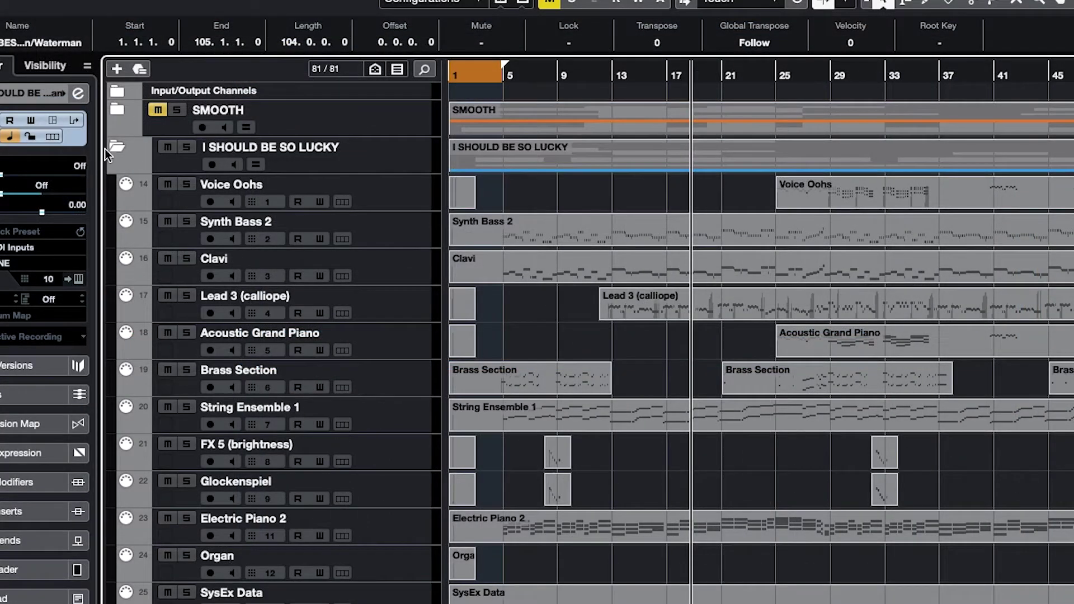
Step: Collapse and mute the I SHOULD BE SO LUCKY folder, and unmute SMOOTH
left_click(116, 147)
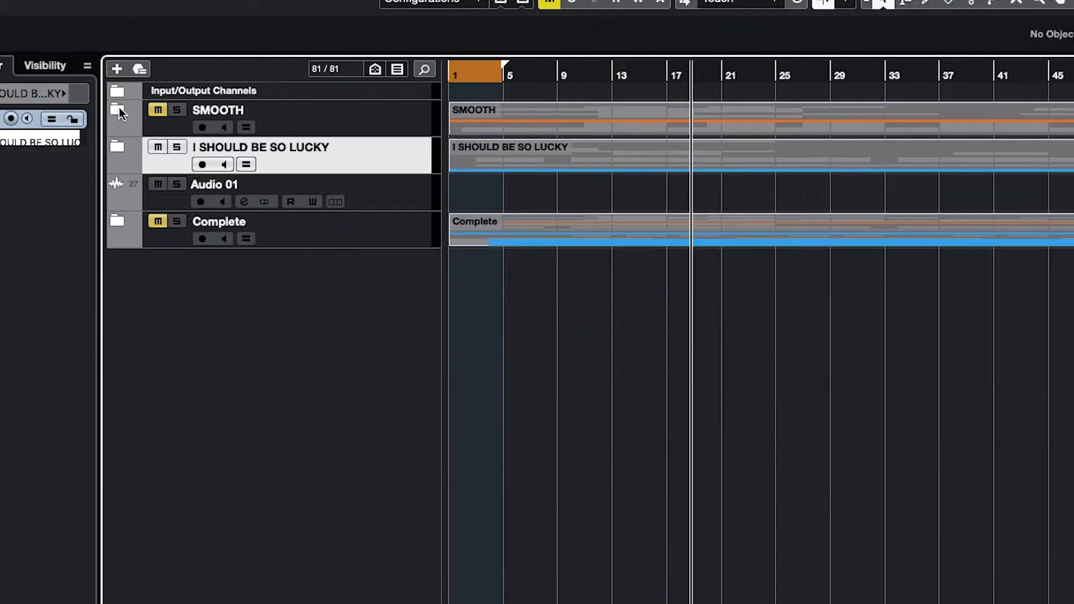
left_click(159, 149)
left_click(158, 110)
Step: Expand the SMOOTH folder and open its drum part in the List Editor
left_click(334, 125)
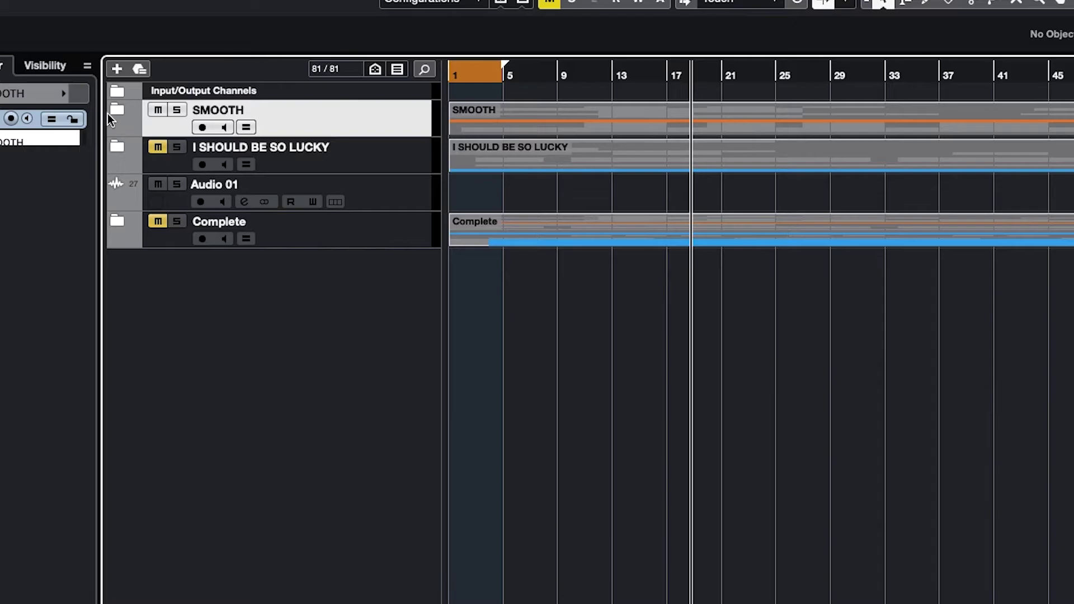
left_click(115, 111)
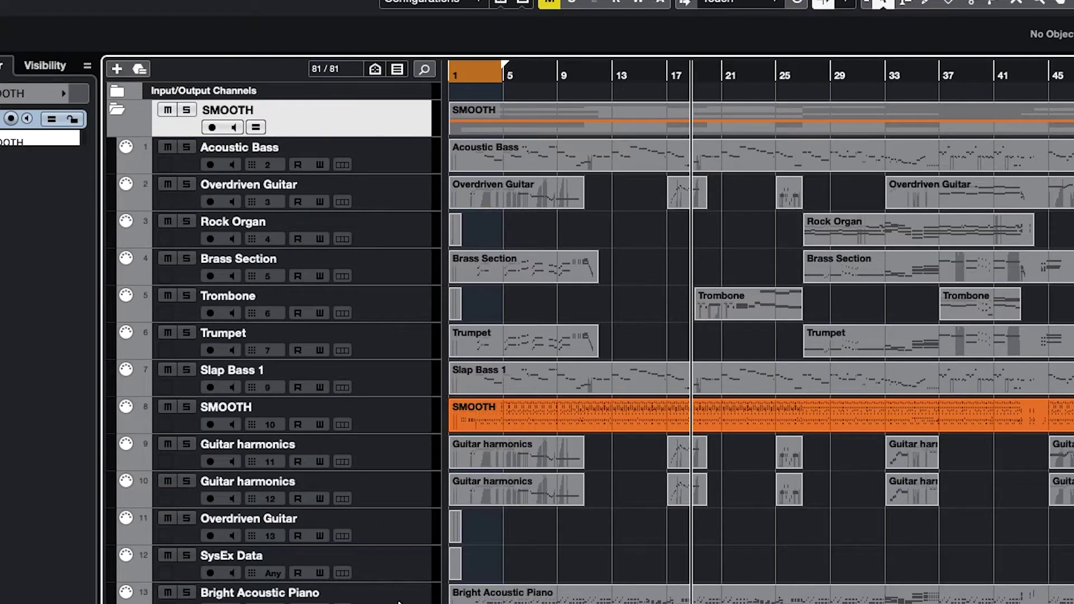
left_click(398, 414)
left_click(568, 413)
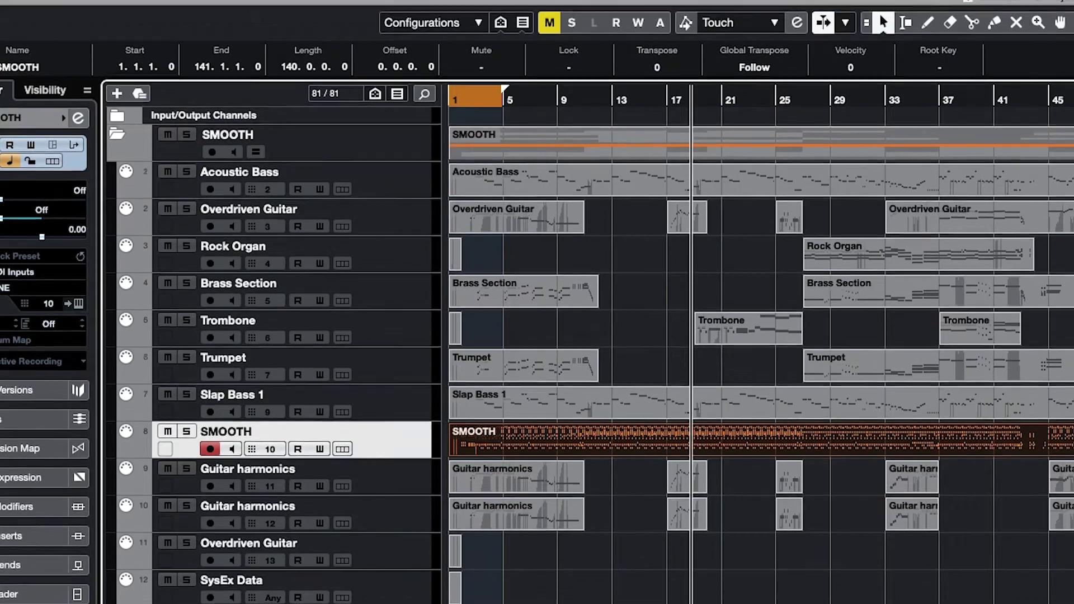
left_click(291, 12)
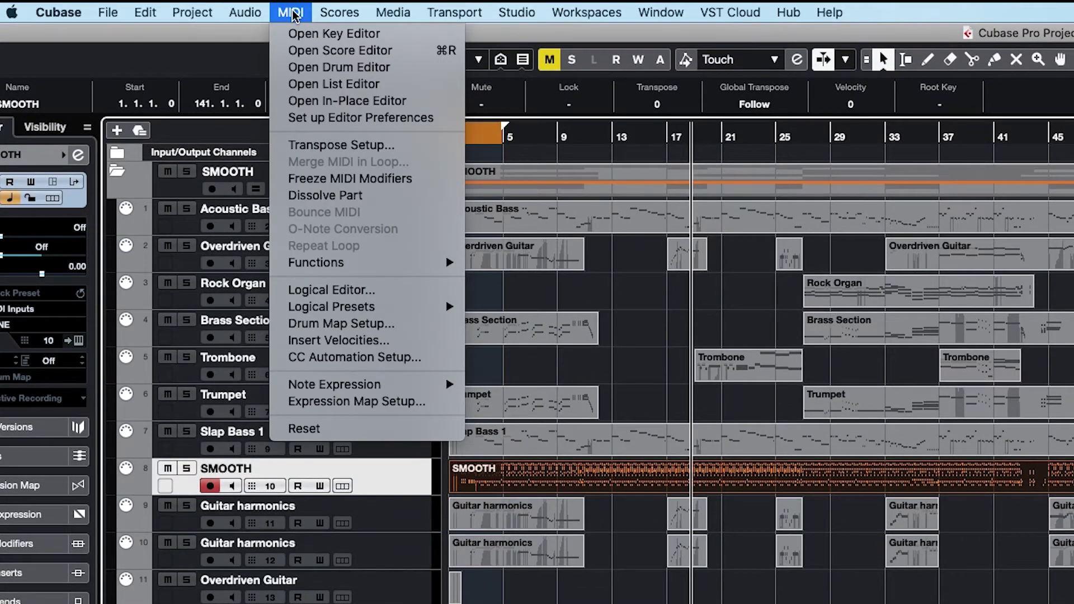
left_click(324, 85)
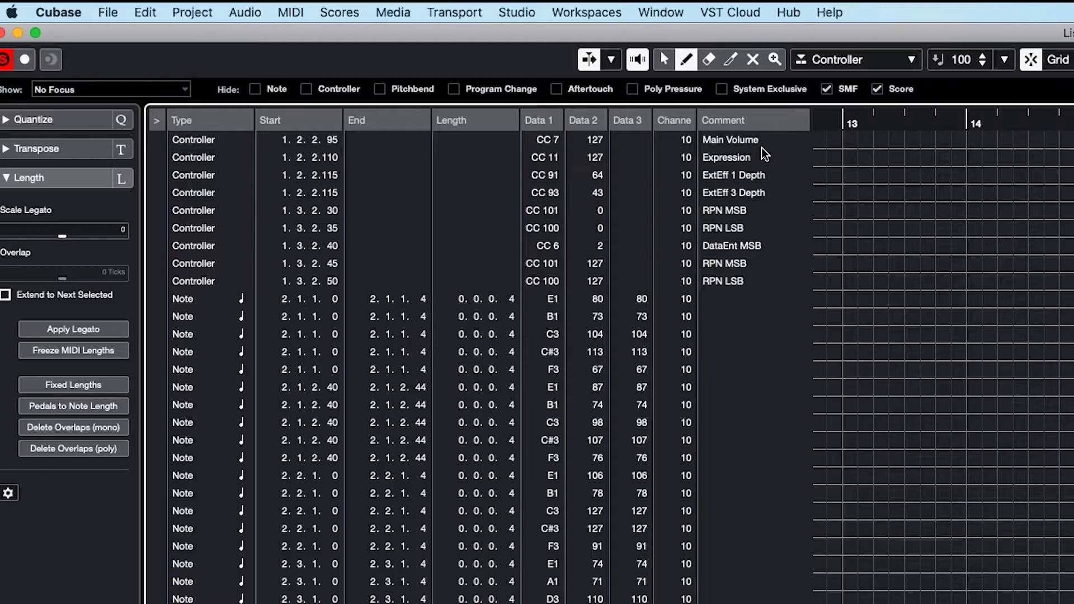
Step: Set CC 7 Main Volume to 120, CC 91 to 40 and CC 93 to 0
double_click(591, 140)
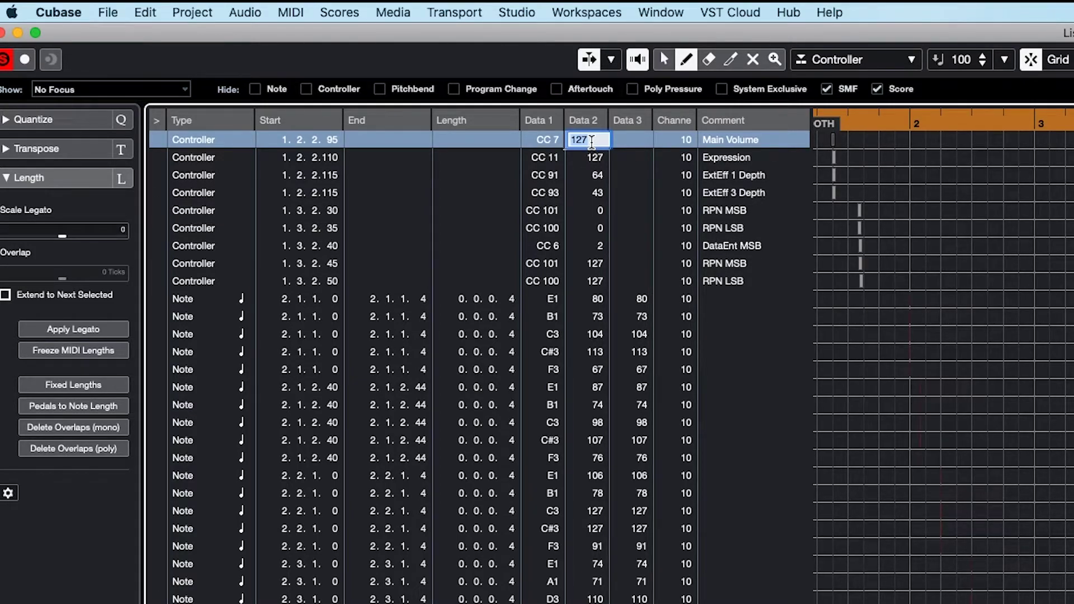
type("120")
key("Return")
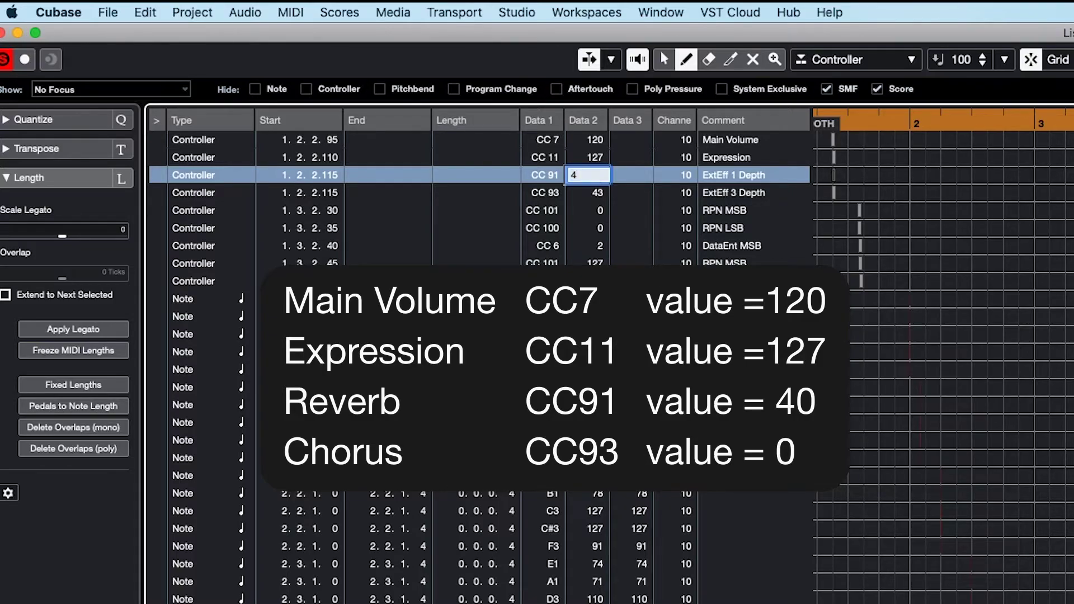
type("0")
key("Return")
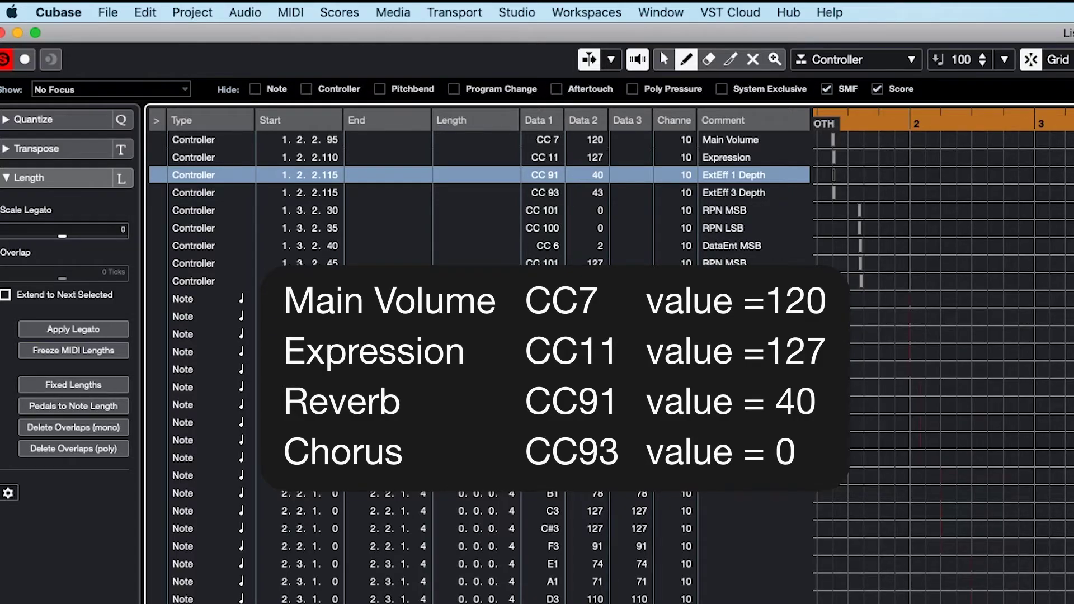
double_click(599, 192)
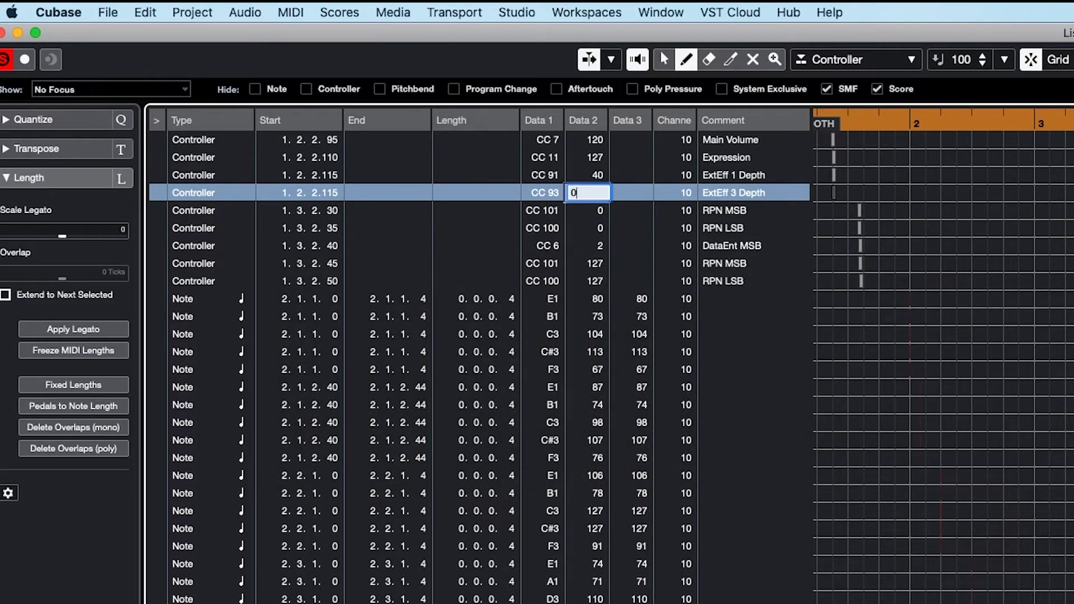
type("0")
key("Return")
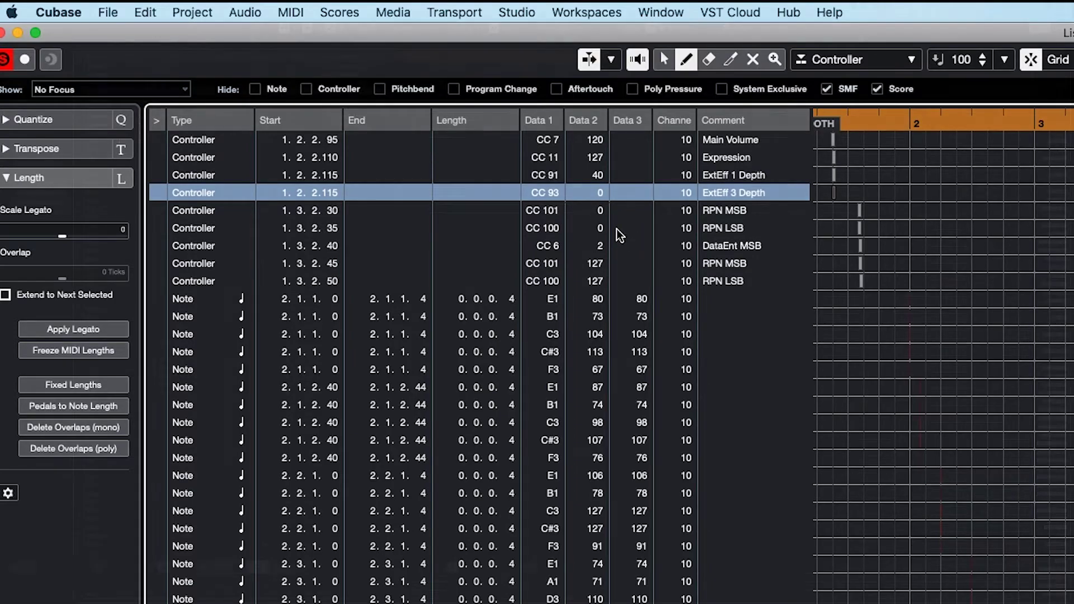
Step: Open the SMOOTH drum part in the Drum Editor and select every Acoustic Bass Drum note
key("super+w")
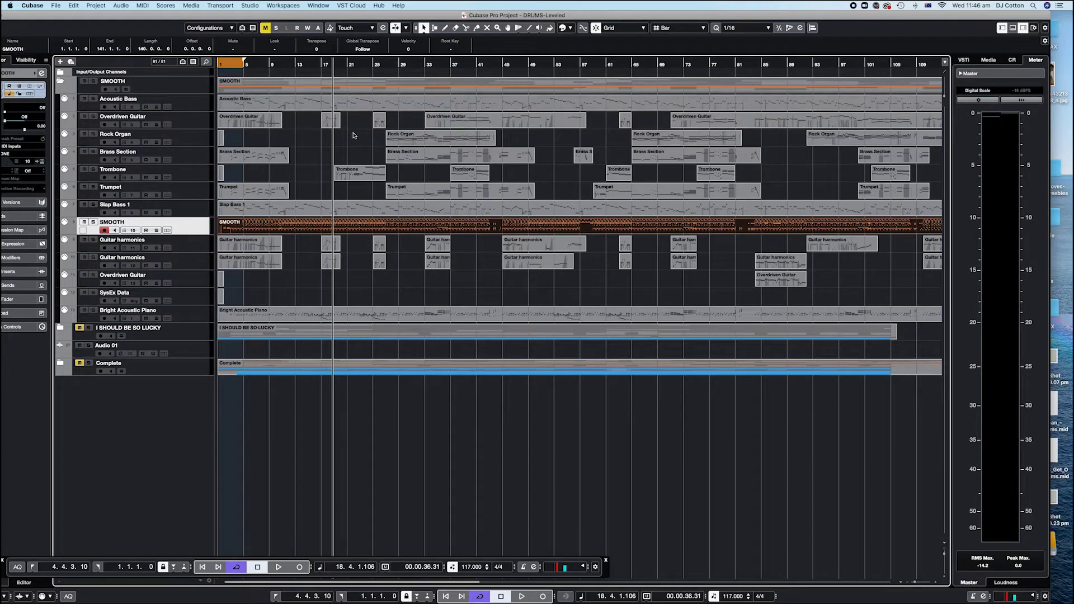
key("super+e")
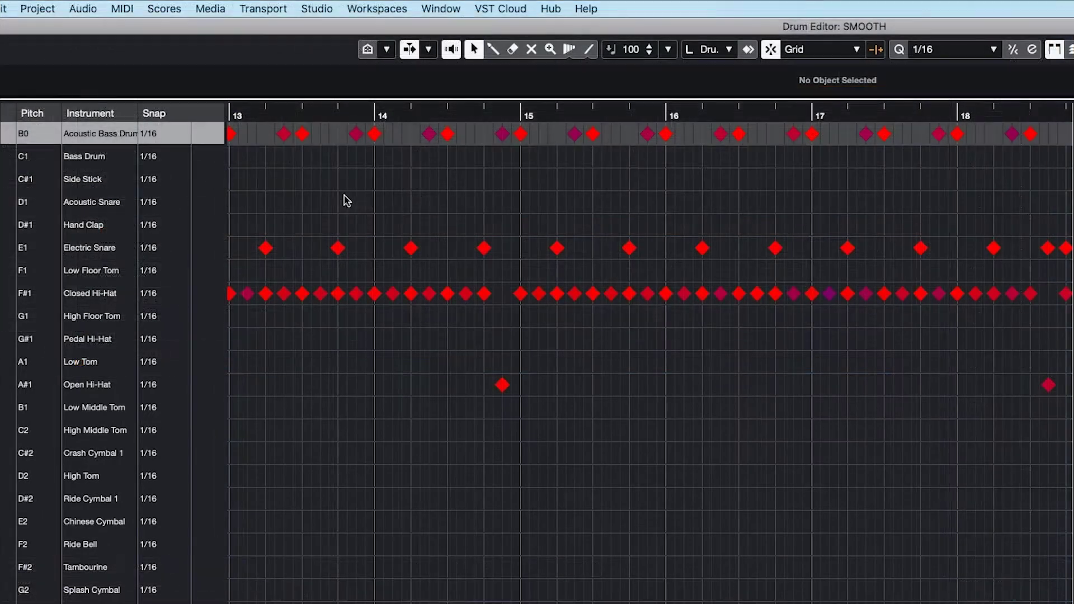
left_click(357, 134)
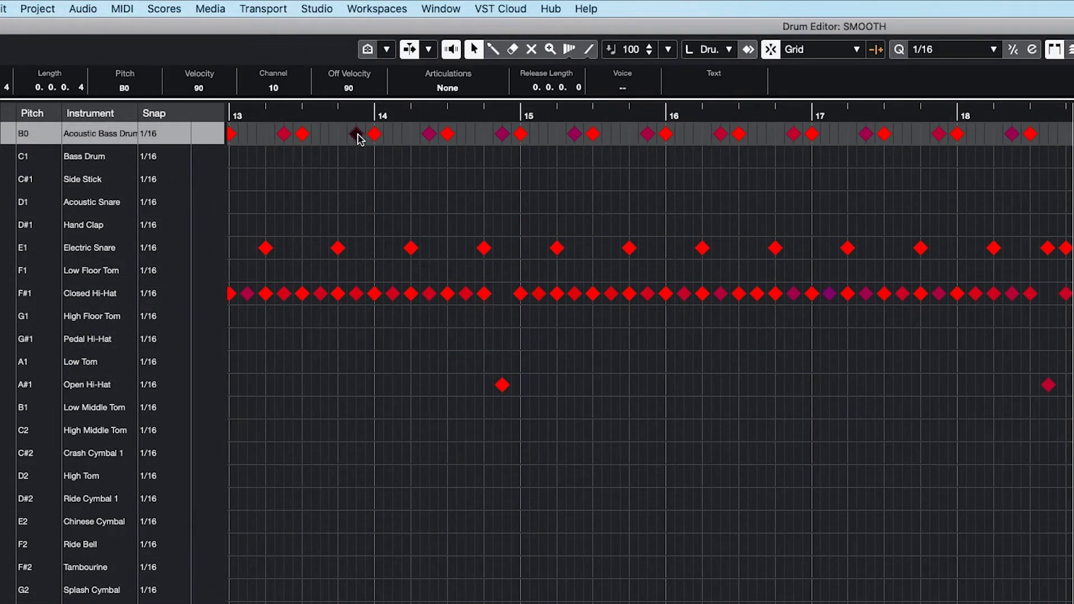
double_click(357, 135, "shift")
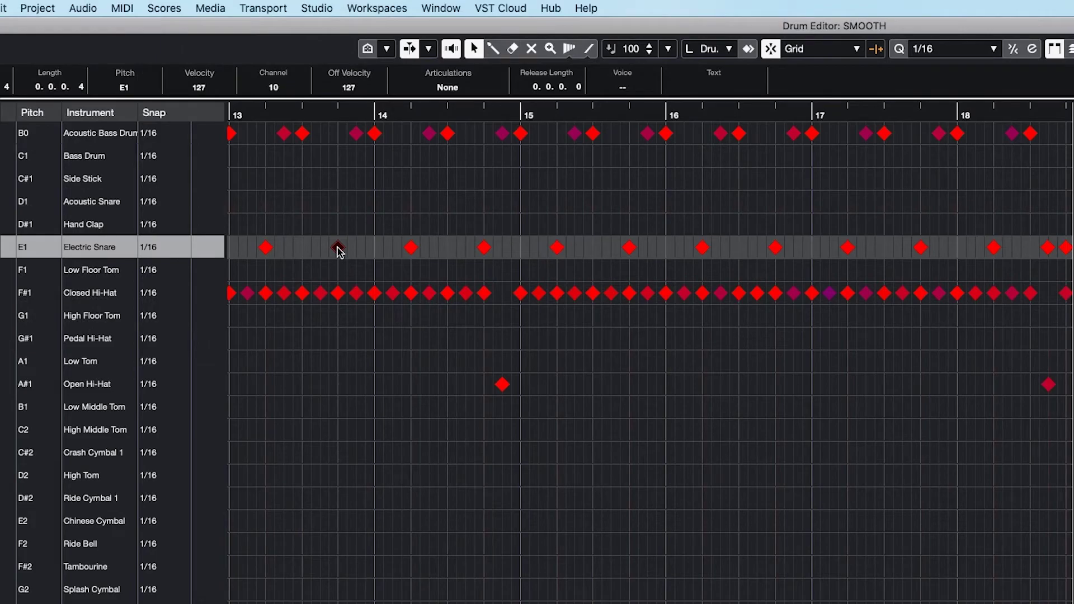
Step: Select the Electric Snare notes and raise a quiet hit's velocity to full level
double_click(338, 248, "shift")
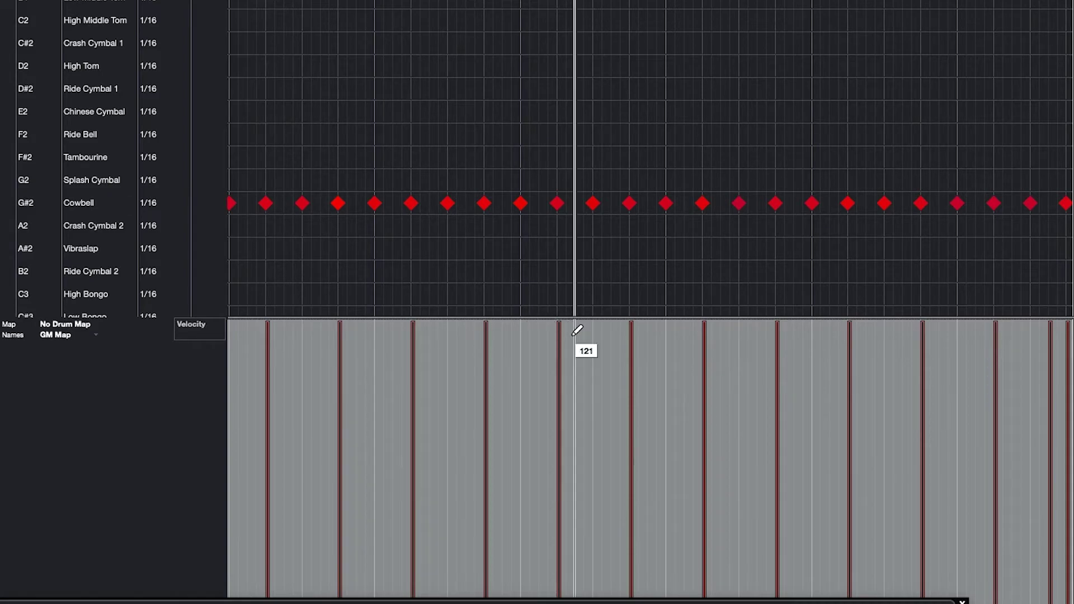
left_click(559, 325)
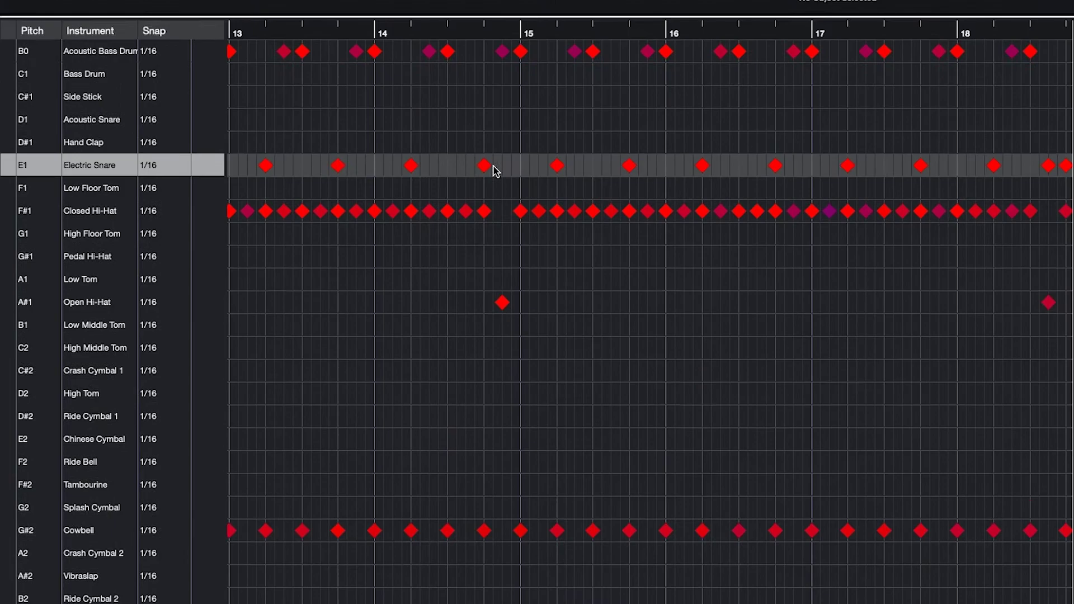
left_click(485, 38)
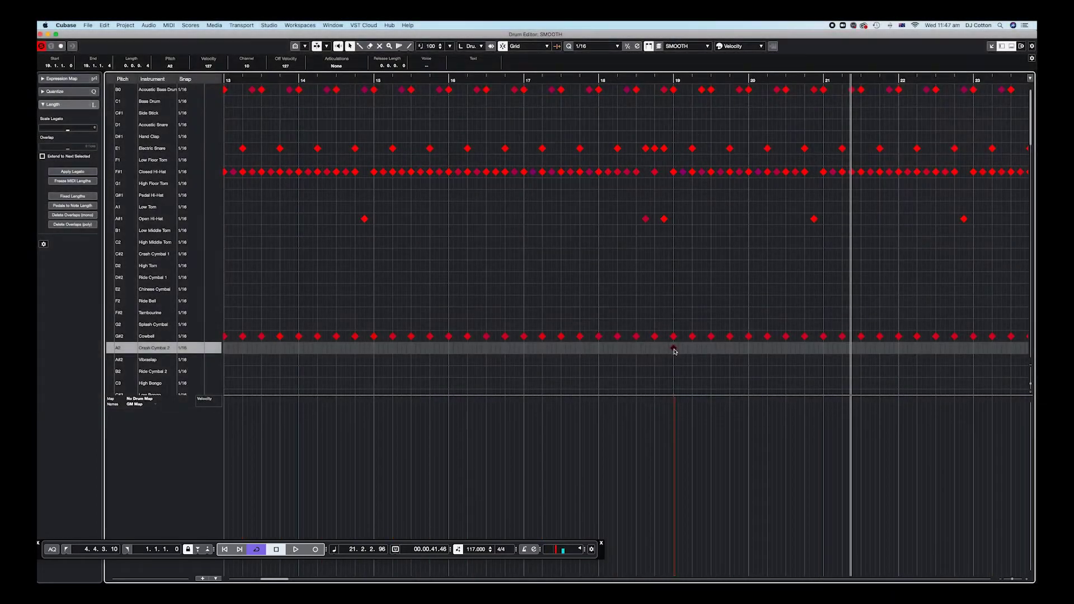
Step: Apply a Velocity Limit of upper 80, lower 1 to the Crash Cymbal 2 note on A2
left_click(674, 350)
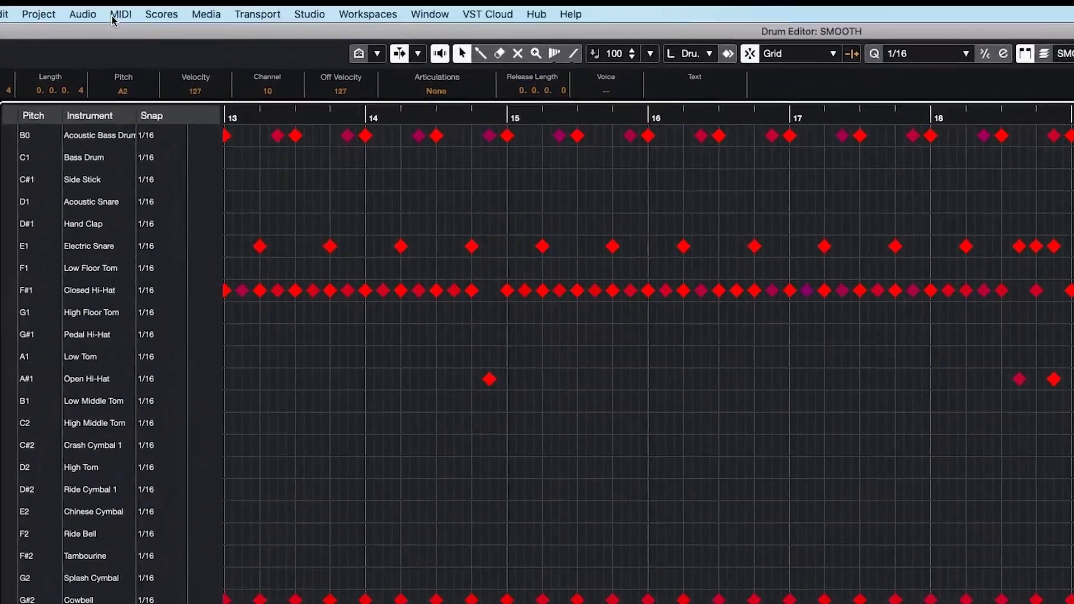
left_click(168, 25)
mouse_move(226, 135)
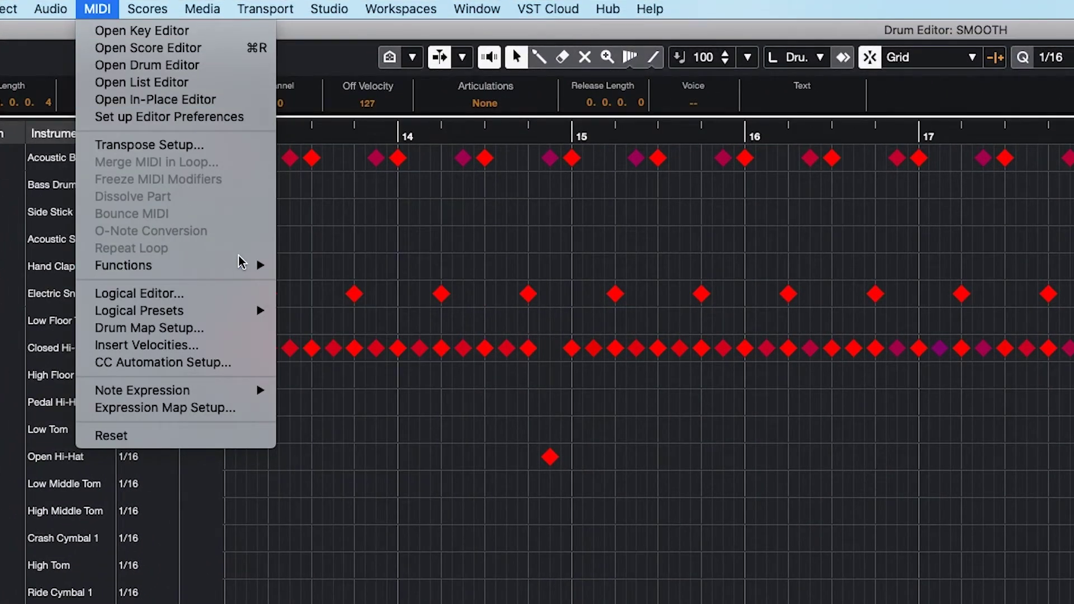
left_click(401, 365)
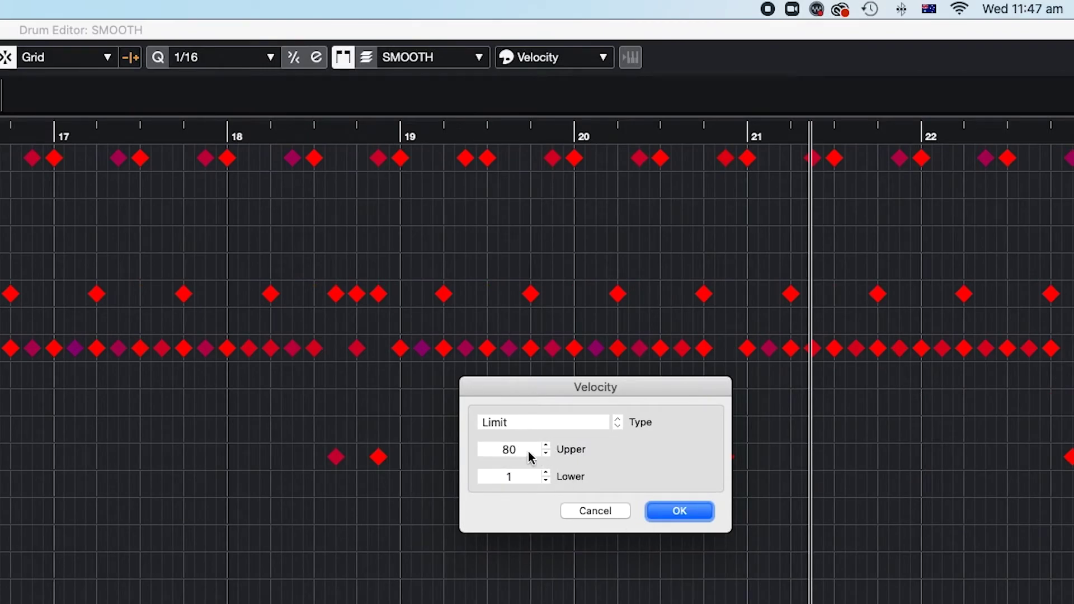
left_click(703, 516)
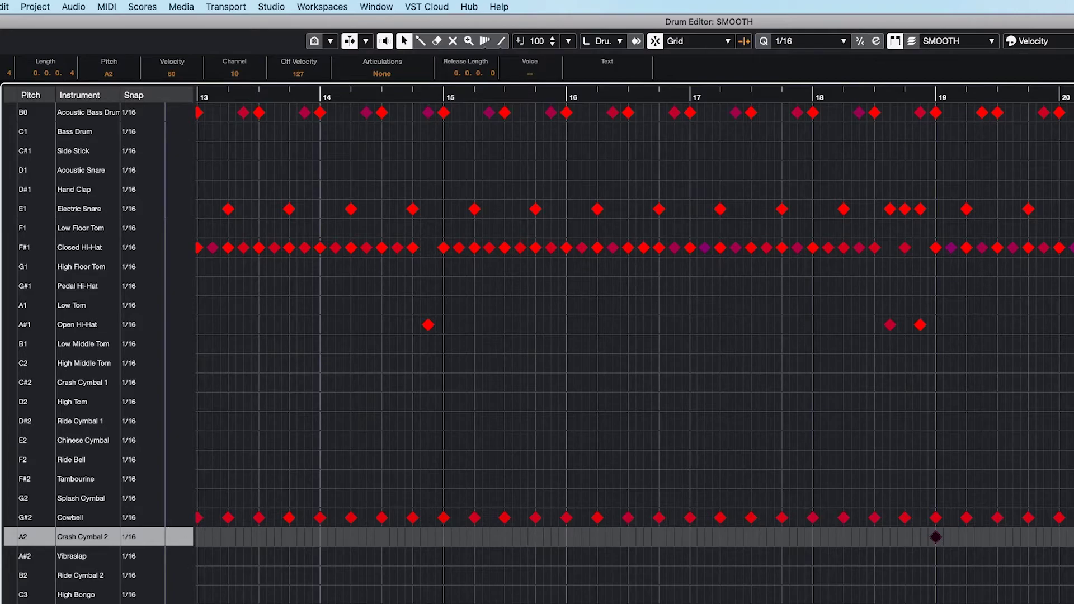
Step: During playback, apply a Velocity Limit of 80 to the Crash Cymbal 1 note on C#2
key("space")
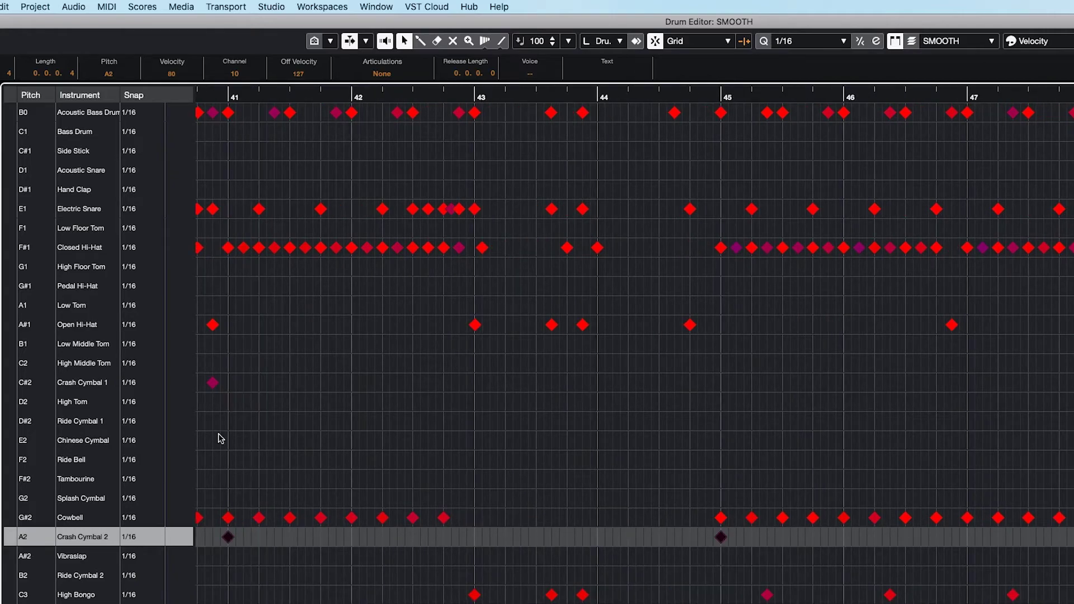
left_click(214, 384)
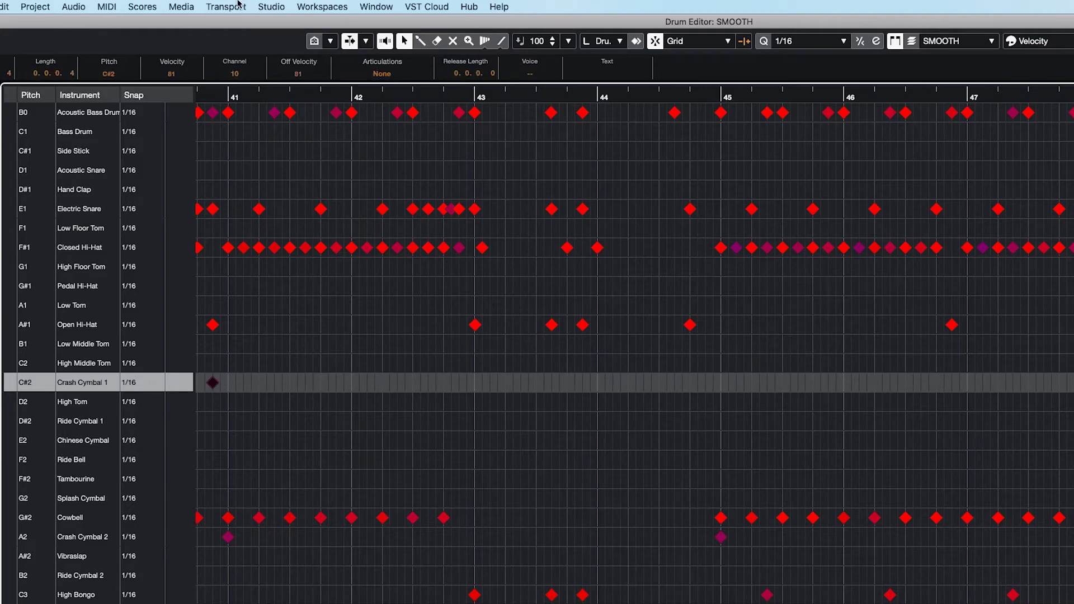
left_click(102, 8)
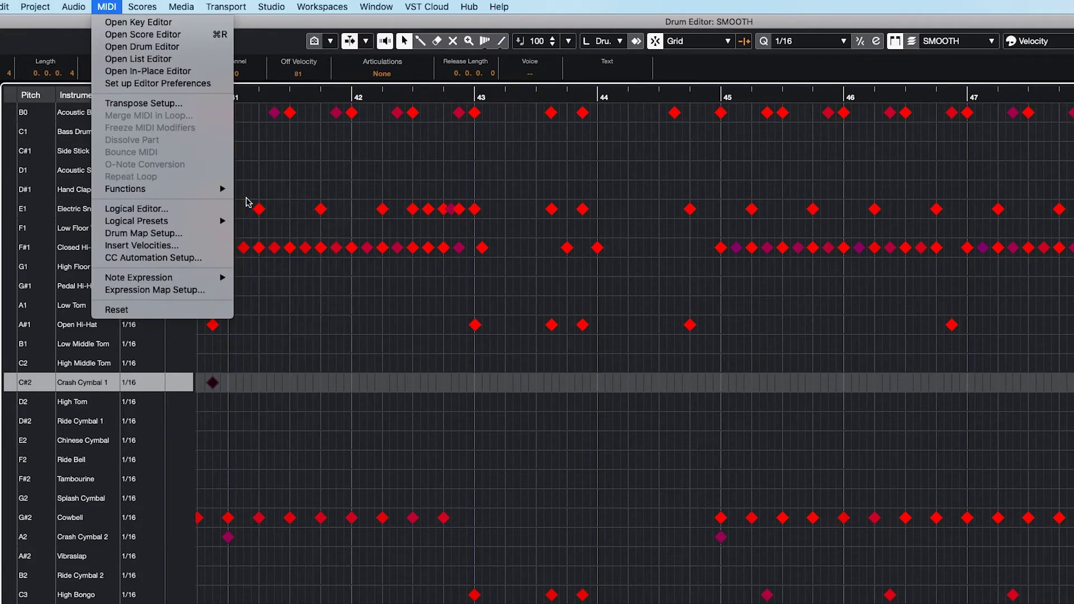
mouse_move(226, 190)
left_click(302, 258)
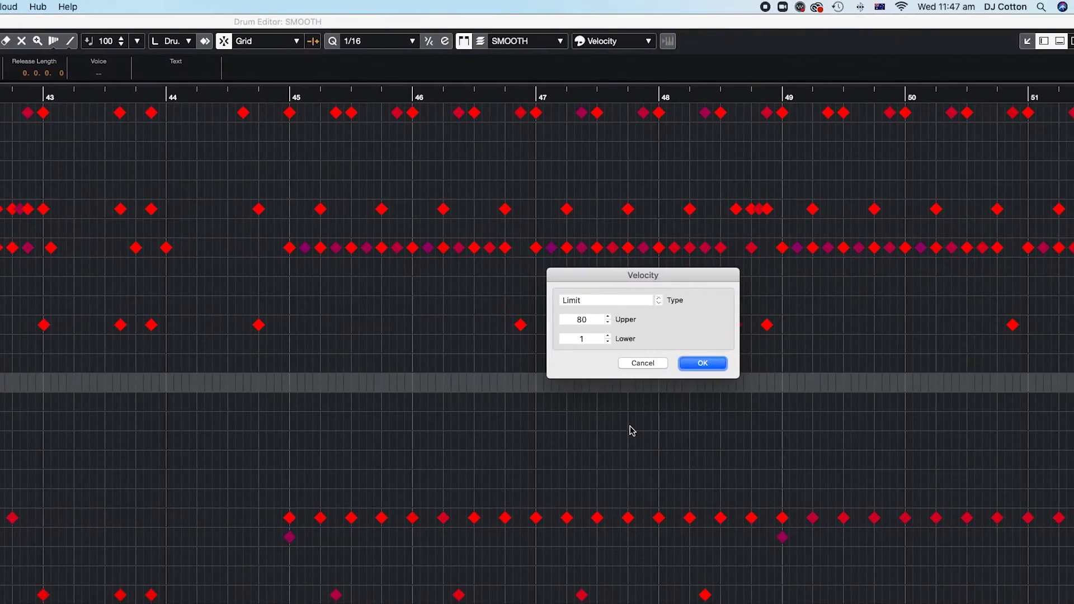
left_click(715, 365)
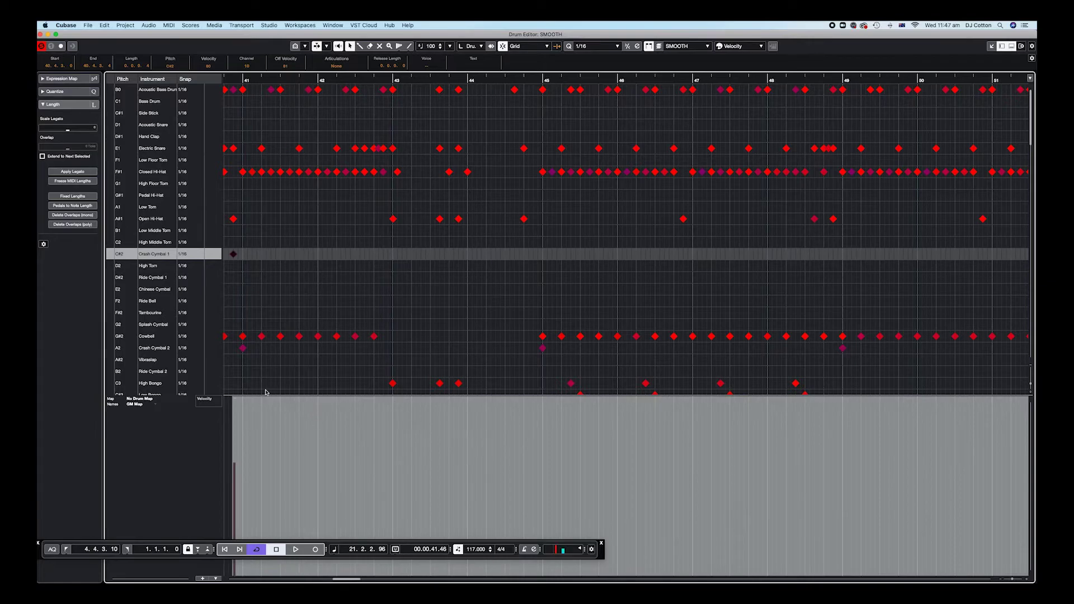
left_click_drag(277, 395, 264, 517)
Step: Listen to the SMOOTH percussion, then zoom out to show the whole drum part to bar 130
scroll(471, 411, "down", 6)
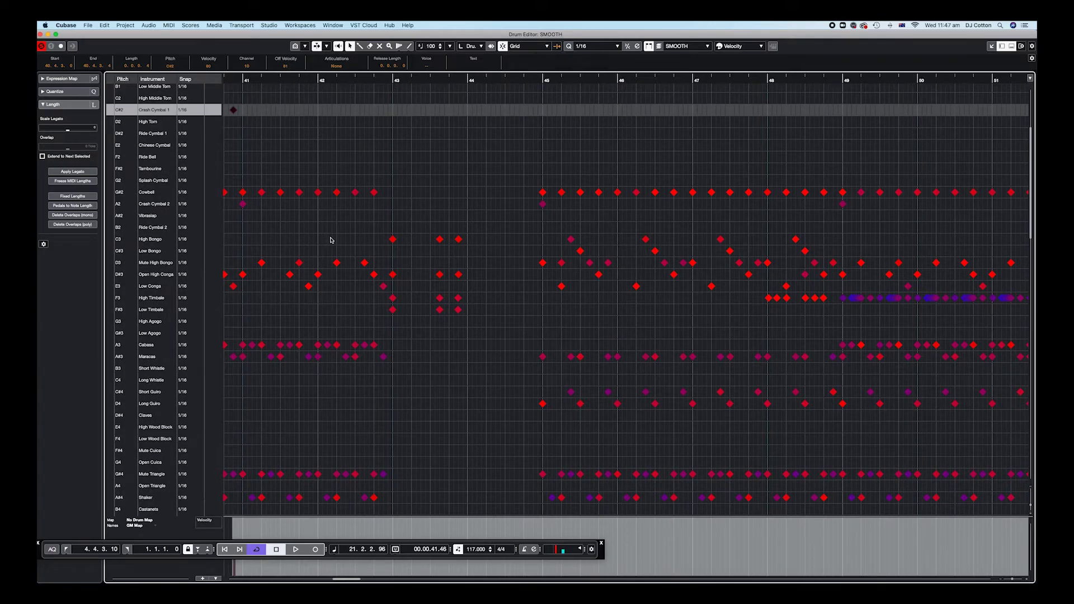
key("space")
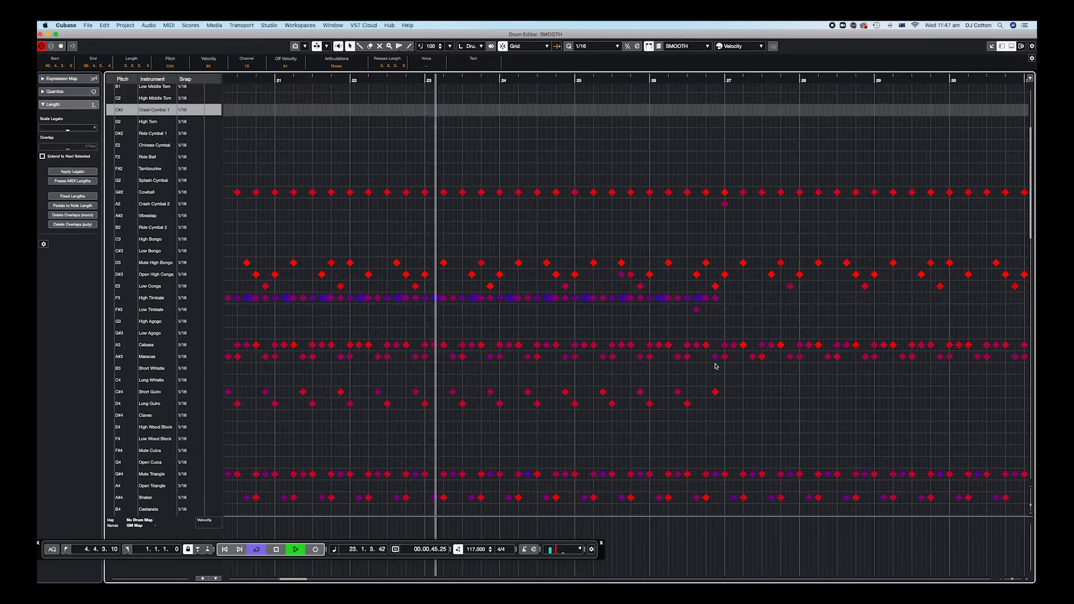
key("space")
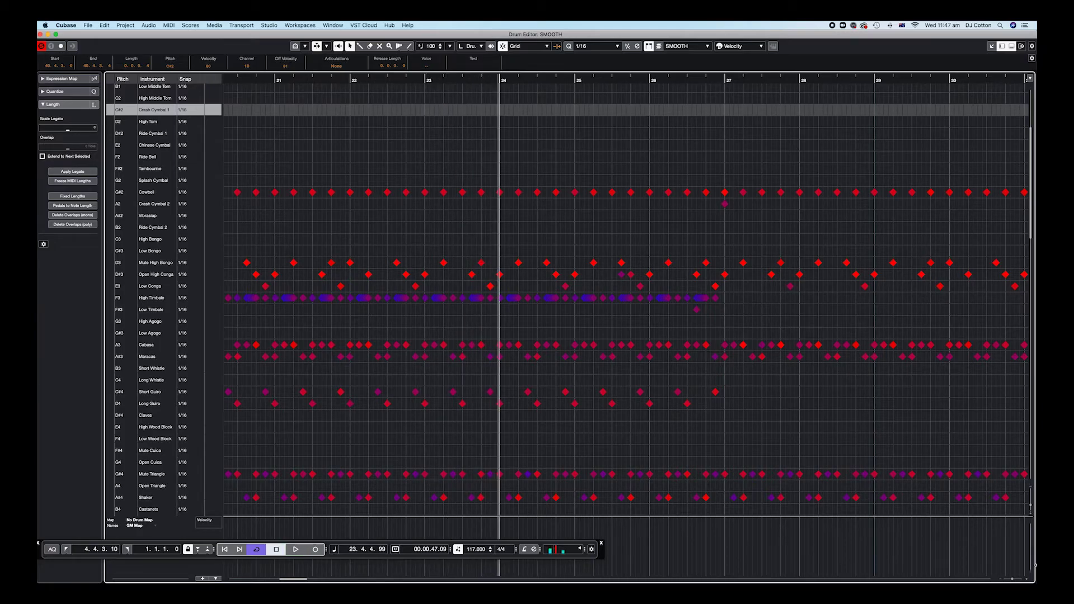
left_click_drag(1012, 578, 1004, 579)
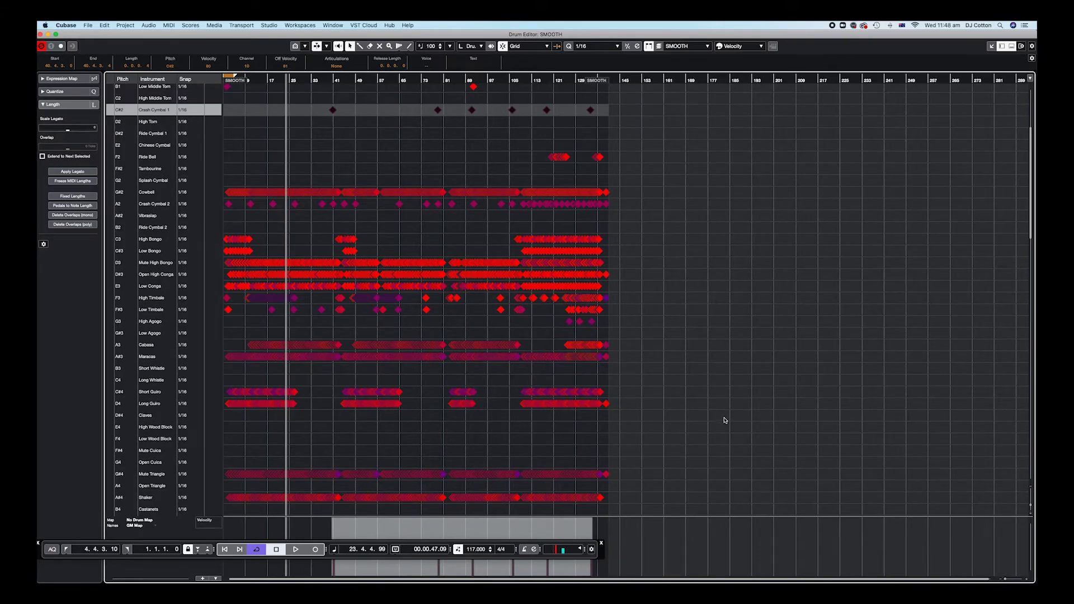
Step: Adjust velocities for the High Bongo to Shaker notes and the Cowbell notes from bar 112
scroll(724, 420, "down", 5)
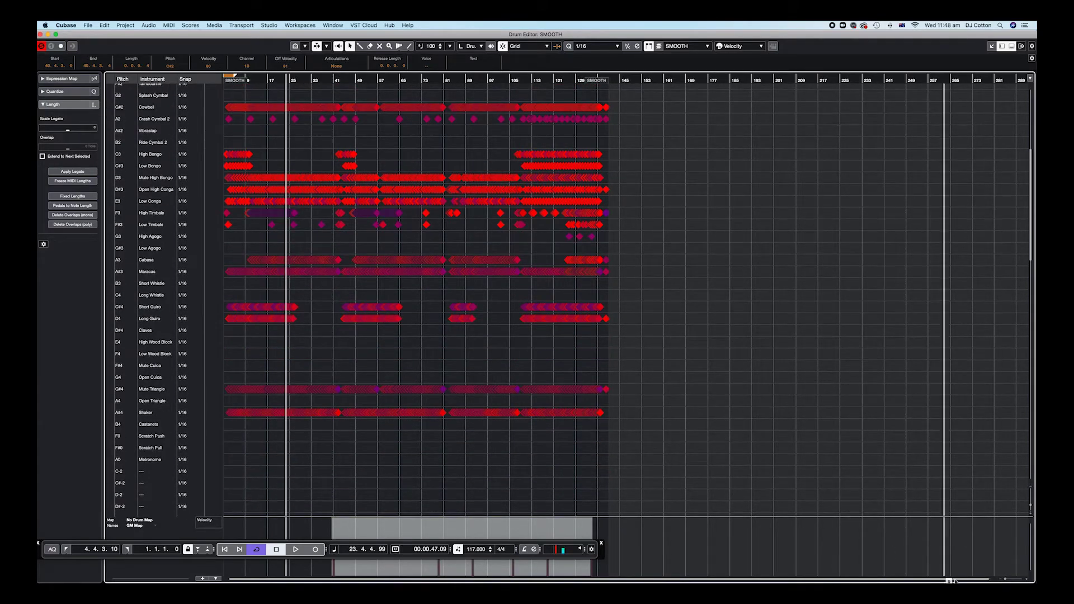
left_click(623, 139)
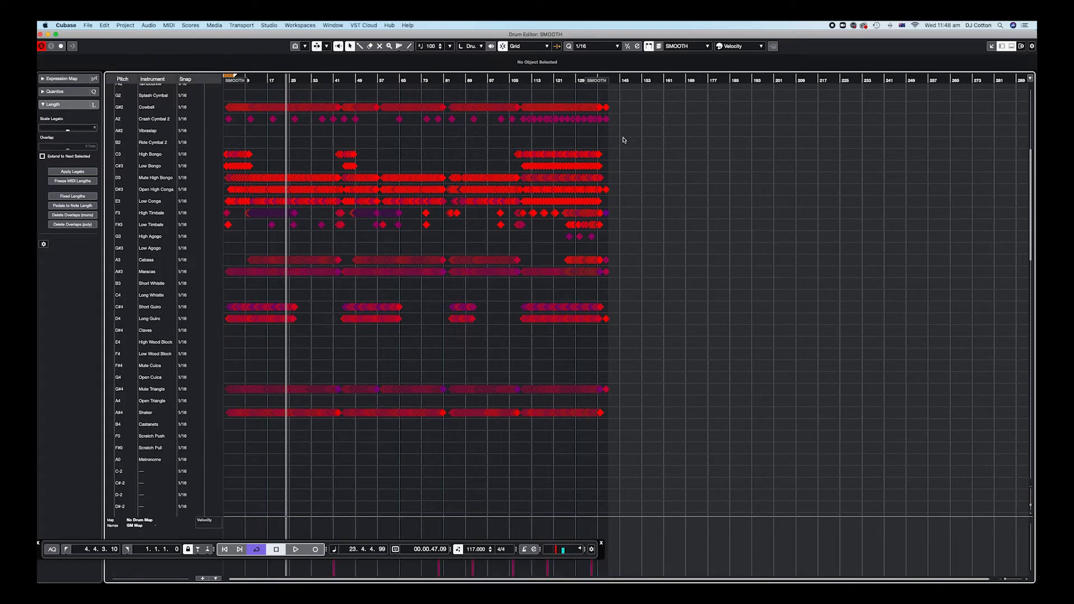
left_click_drag(624, 139, 201, 448)
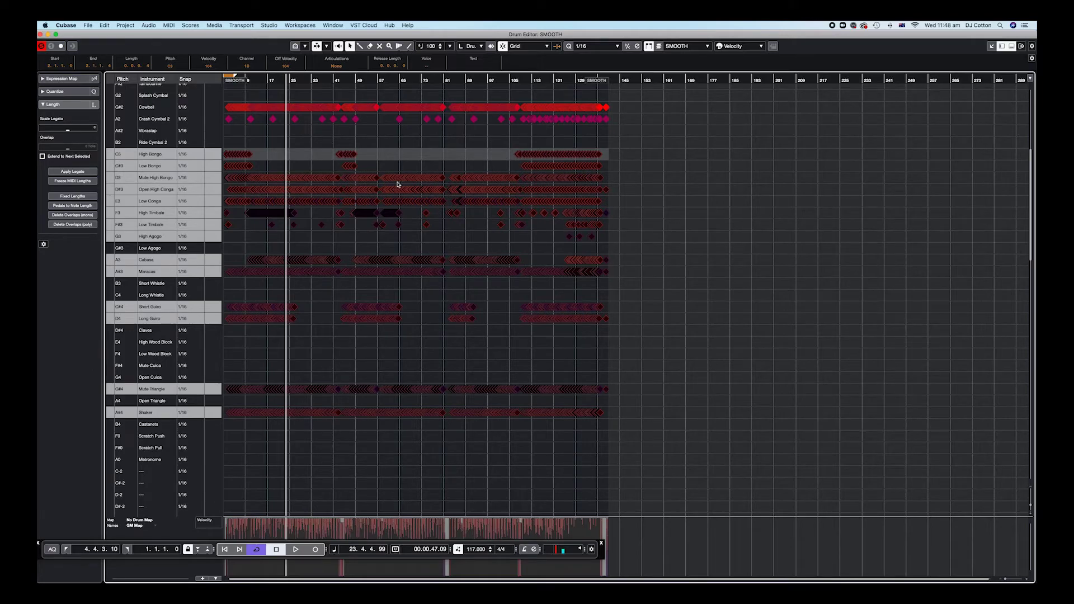
scroll(292, 142, "up", 5)
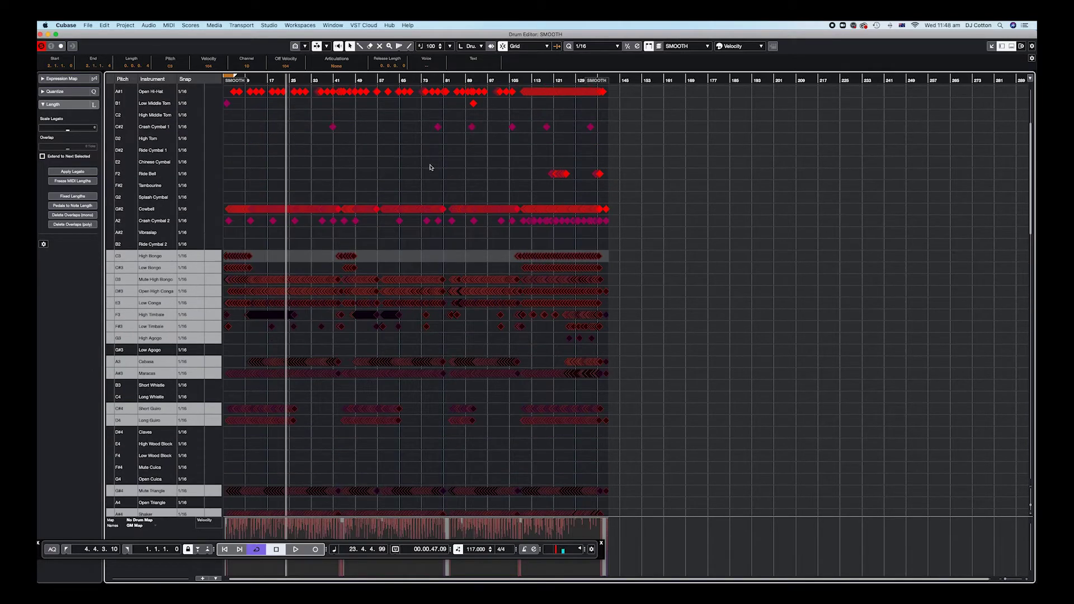
left_click_drag(614, 211, 527, 211)
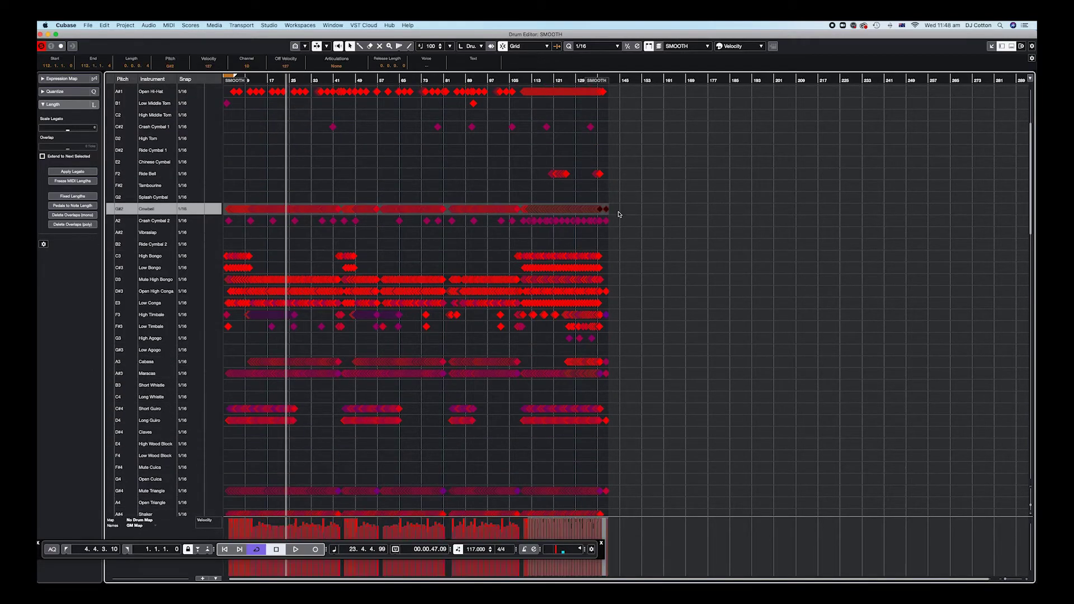
left_click(624, 211)
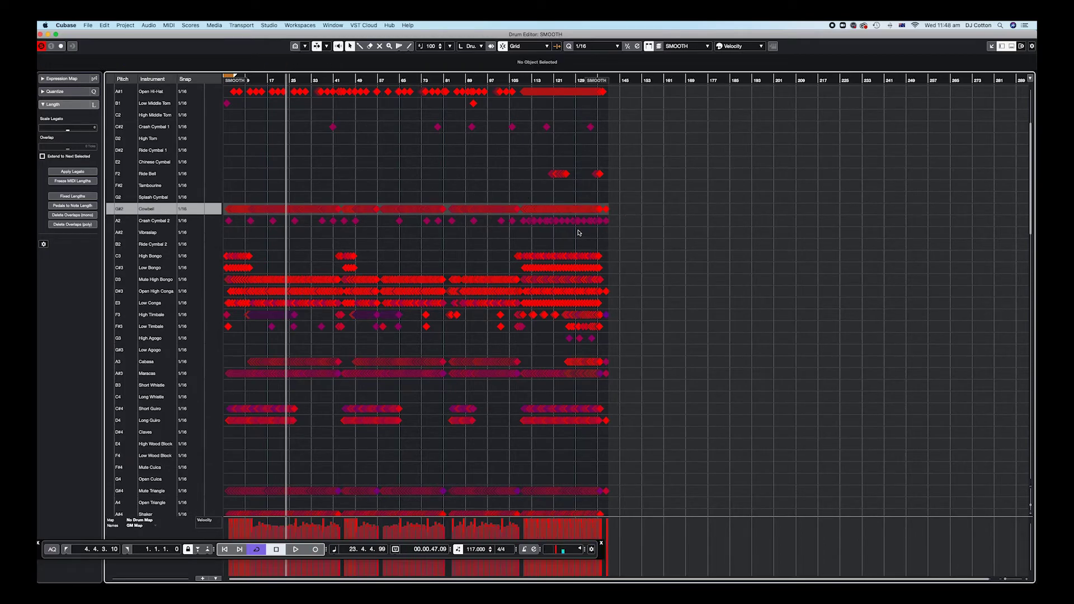
Step: Adjust the lower percussion lanes' velocities and bring the whole Cowbell row down to about 118
left_click_drag(645, 244, 138, 398)
scroll(608, 343, "up", 10)
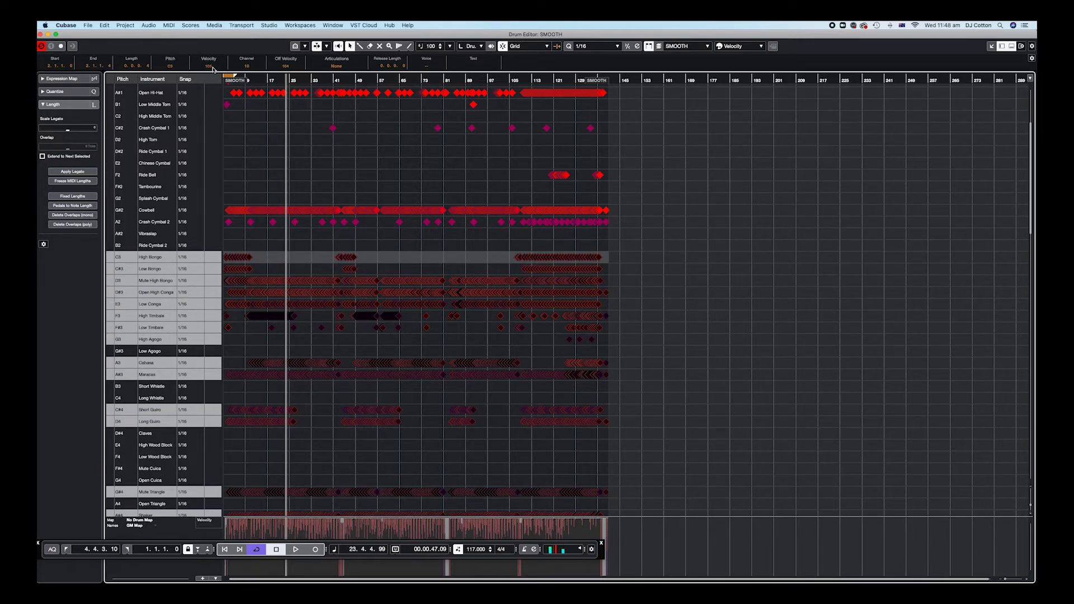
scroll(212, 68, "down", 5)
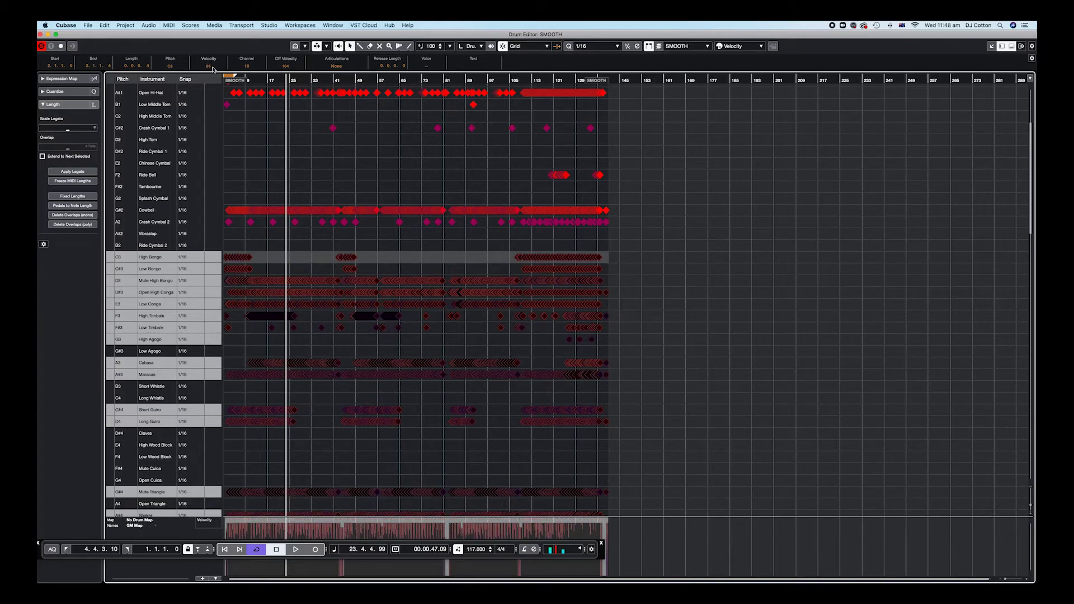
left_click_drag(626, 204, 222, 207)
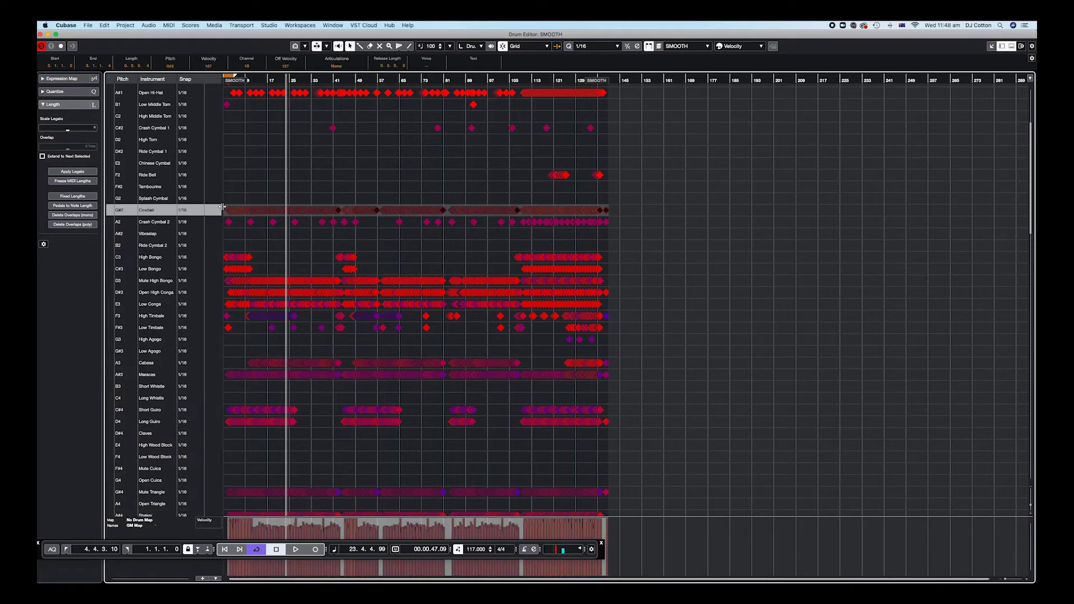
scroll(213, 70, "down", 3)
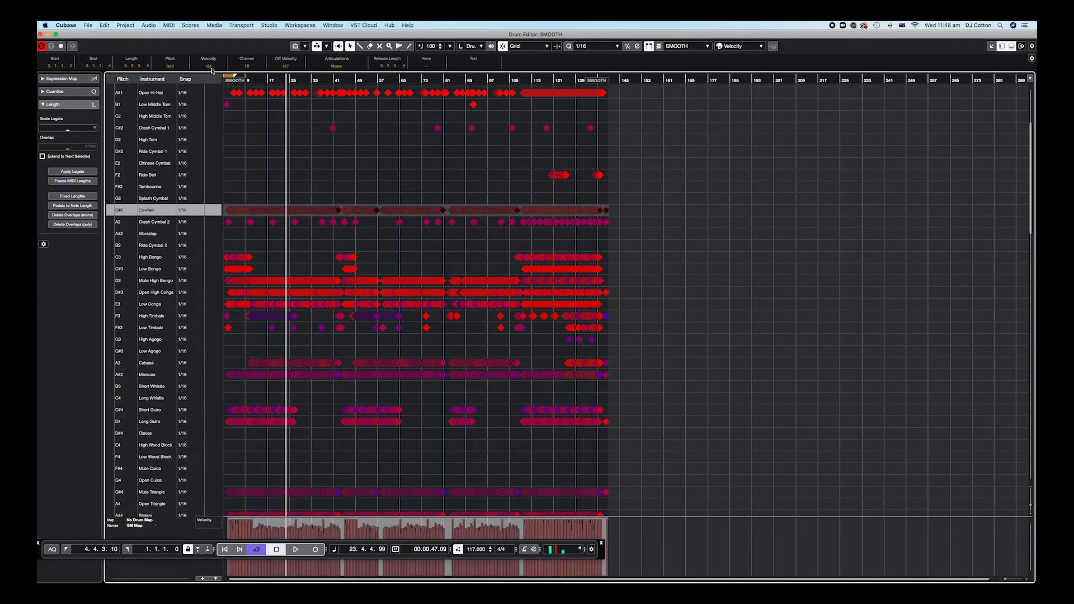
scroll(212, 70, "down", 5)
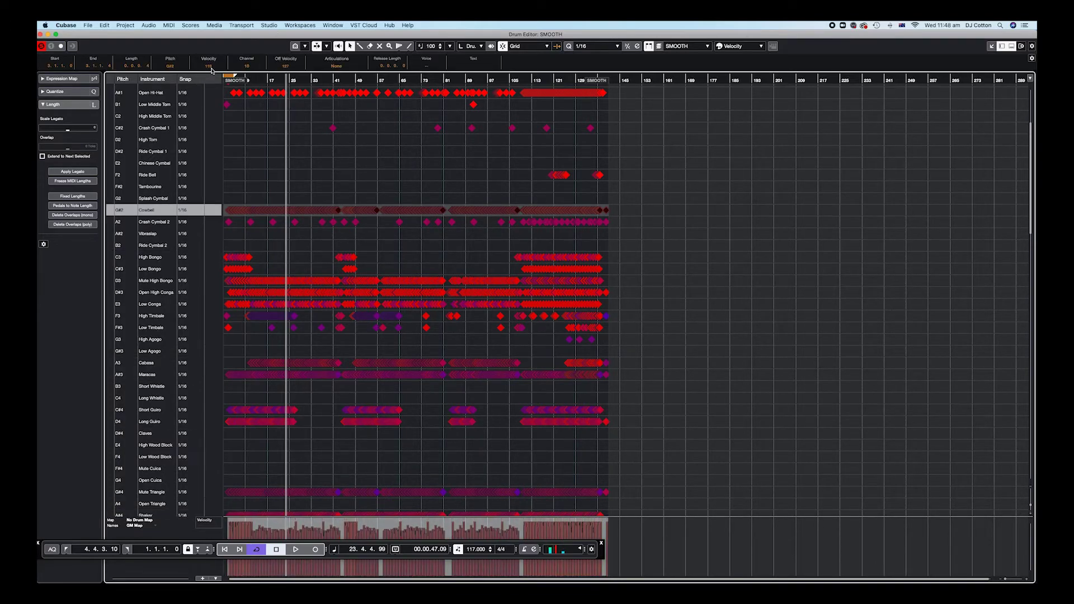
left_click(592, 171)
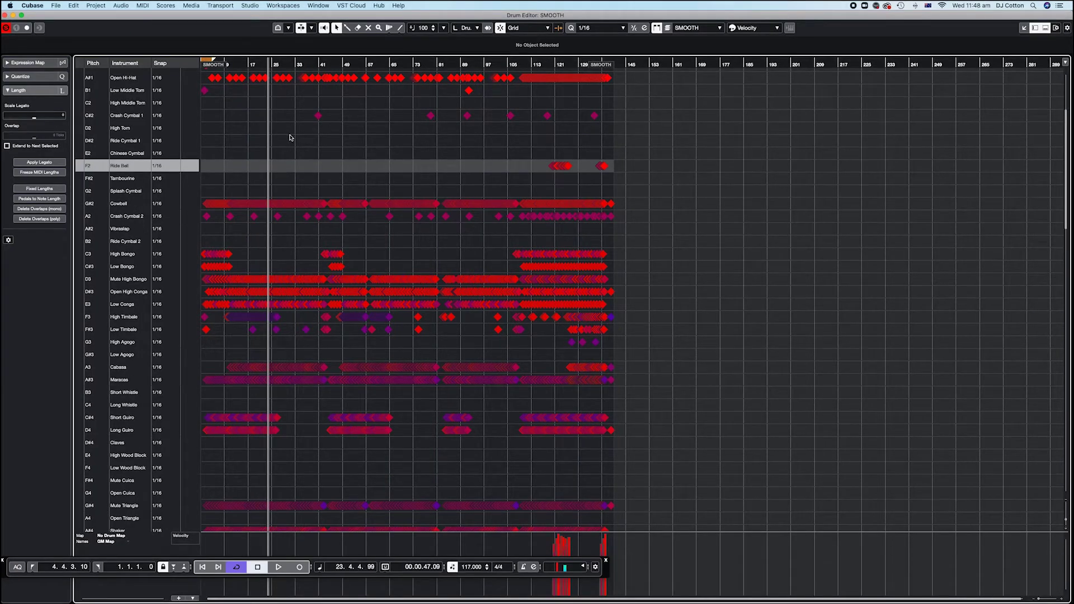
Step: Hear the edited drums, then expand the SMOOTH folder and take the folder out of solo
key("space")
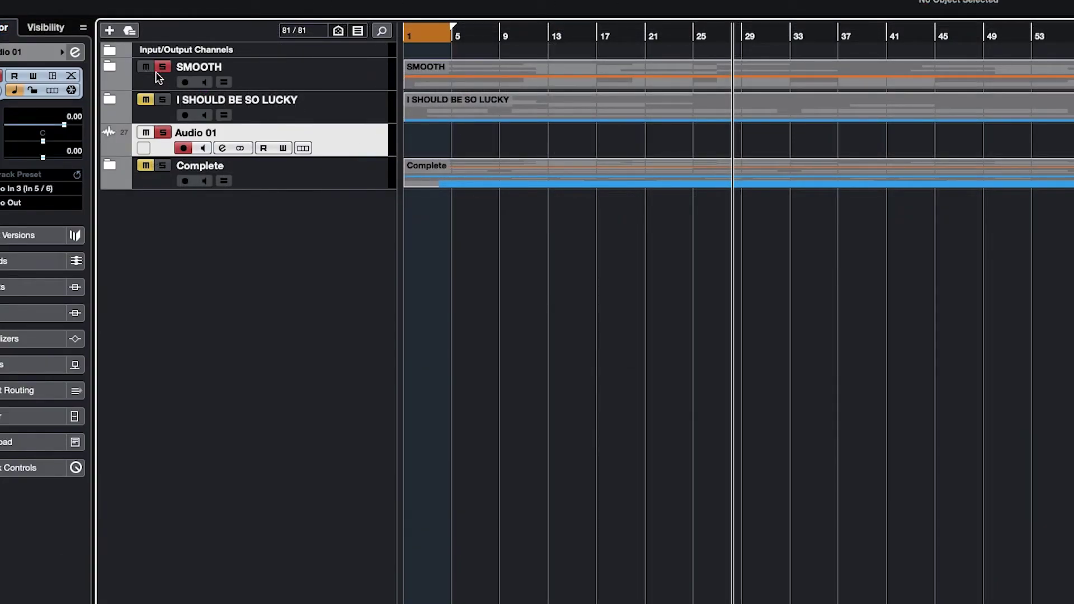
left_click(110, 66)
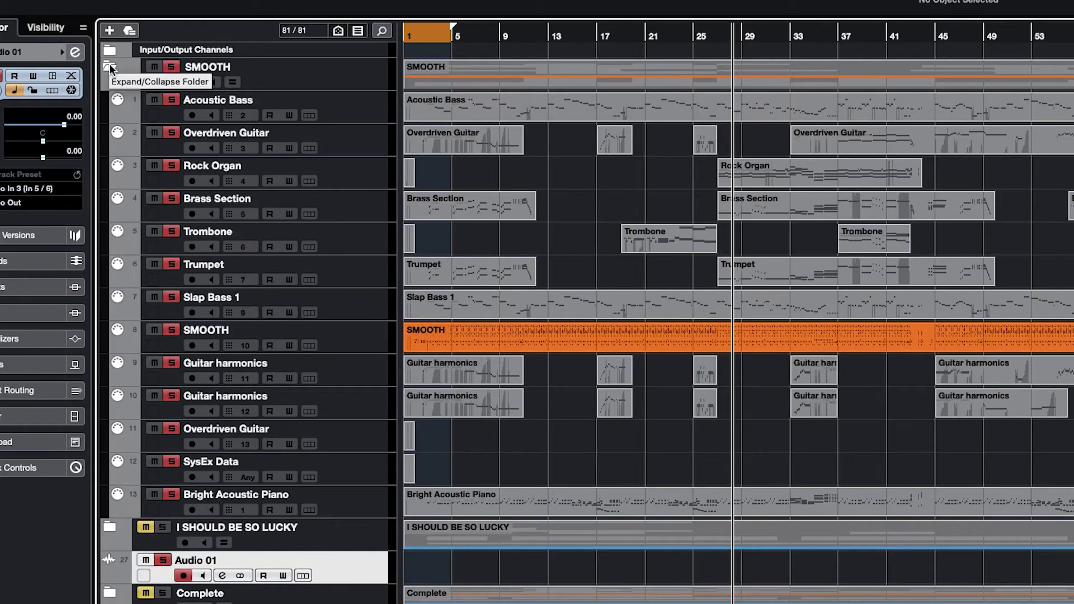
left_click(374, 341)
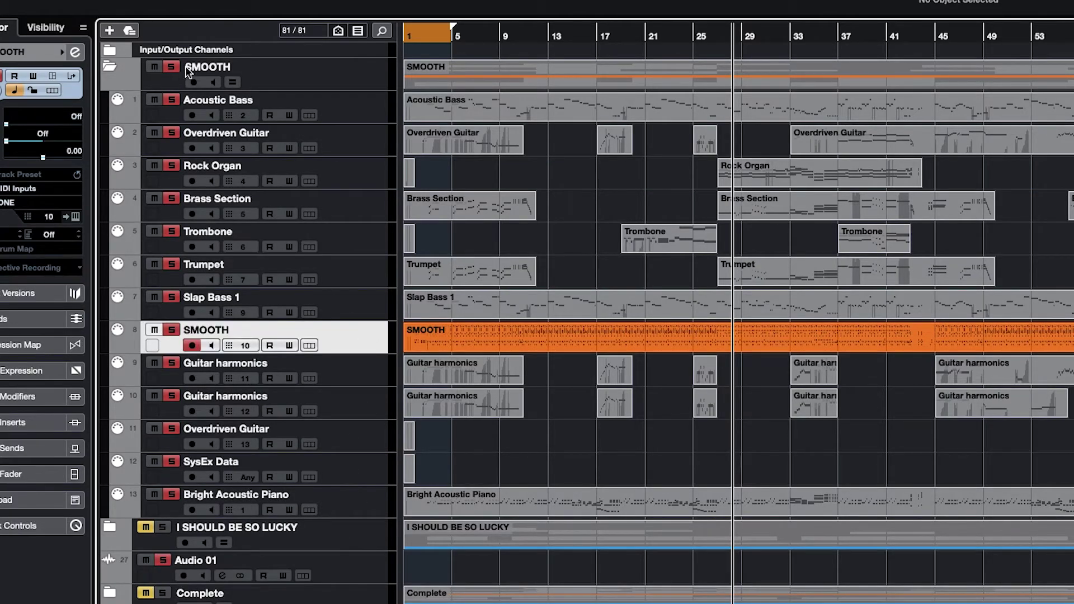
left_click(168, 67)
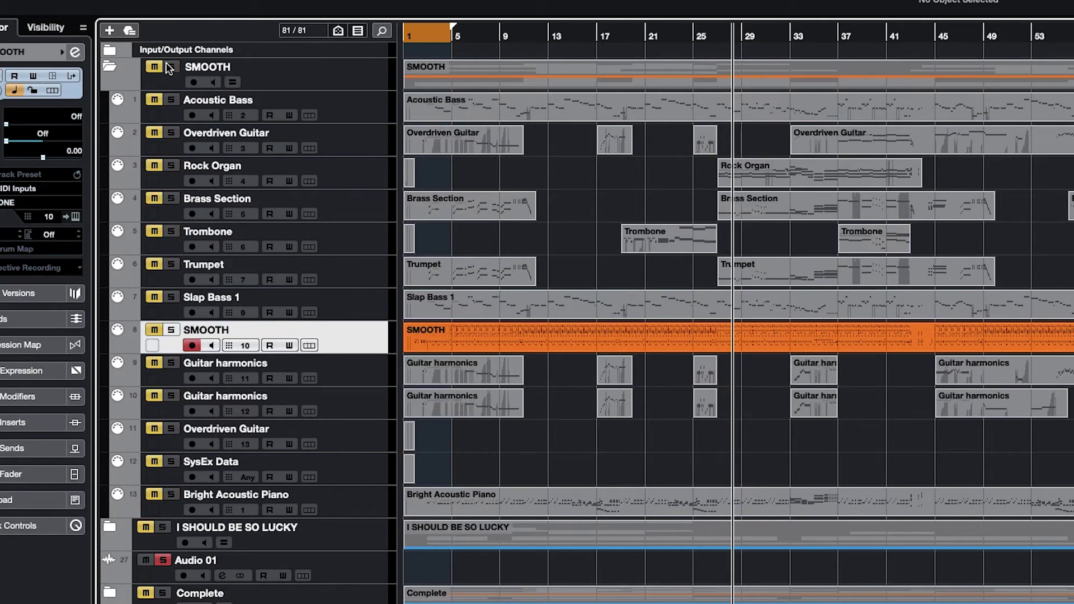
Step: Solo the SMOOTH drum track on track 8 and play it with the master level meter shown
left_click(171, 331)
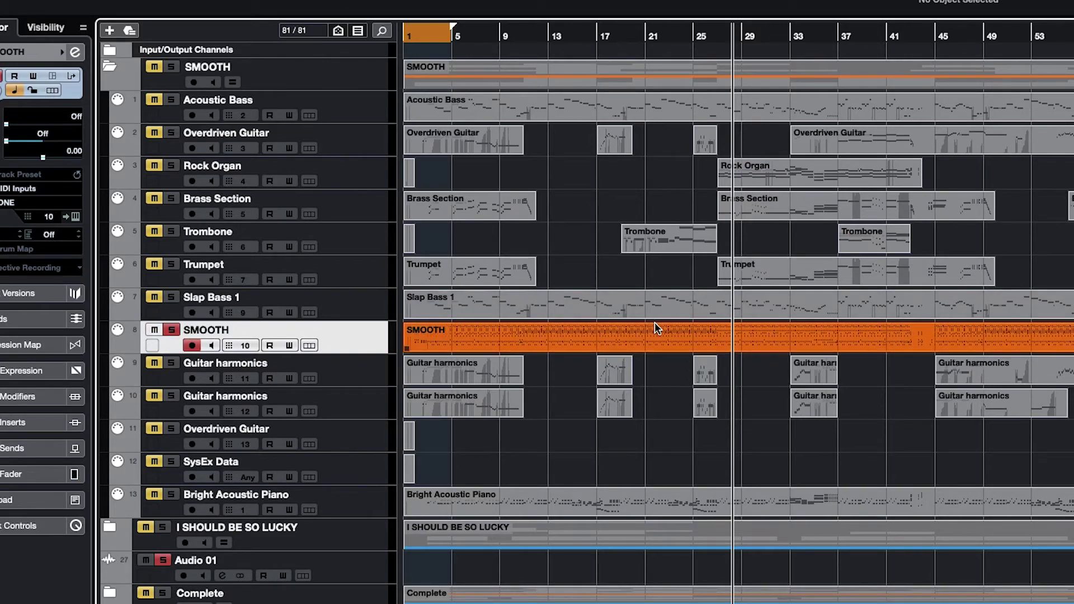
key("space")
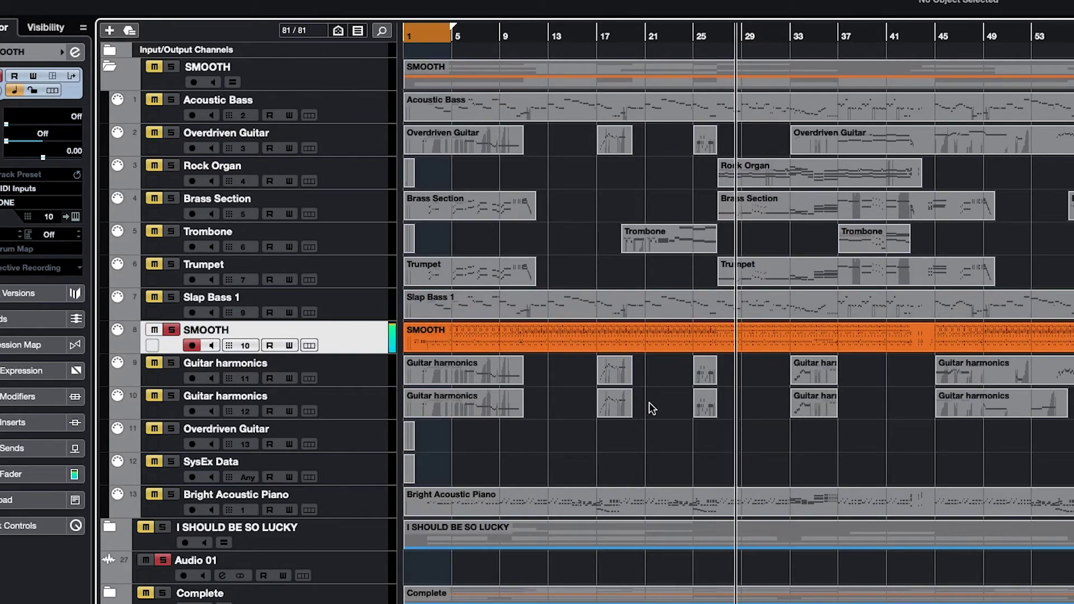
left_click(203, 576)
key("ctrl+alt+r")
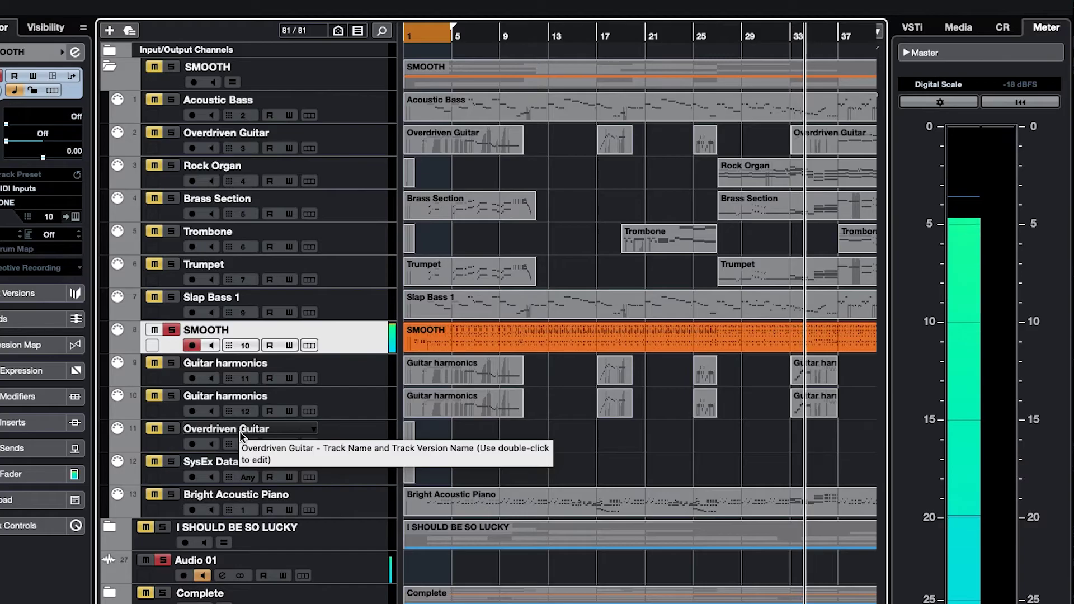
Step: Unsolo the SMOOTH drums, expand I SHOULD BE SO LUCKY, mute Audio 01, and play its drums
left_click(155, 329)
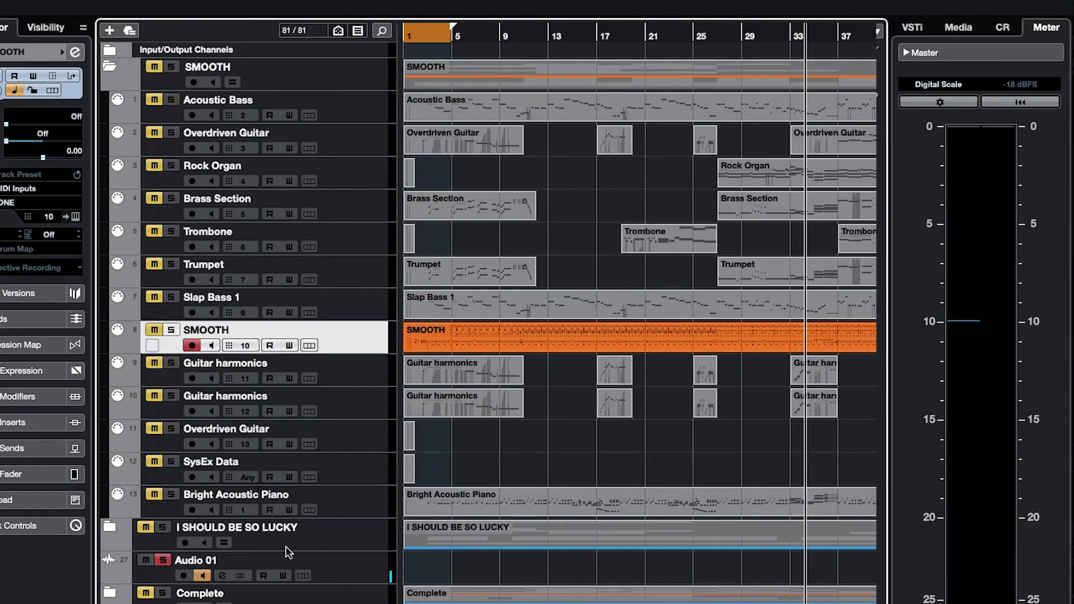
left_click(110, 526)
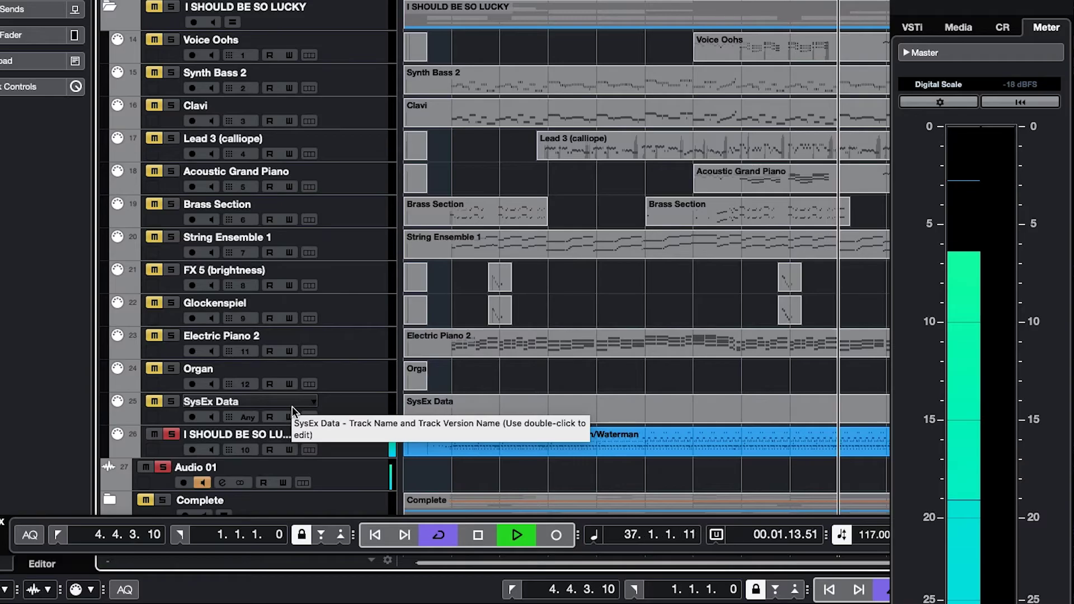
key("space")
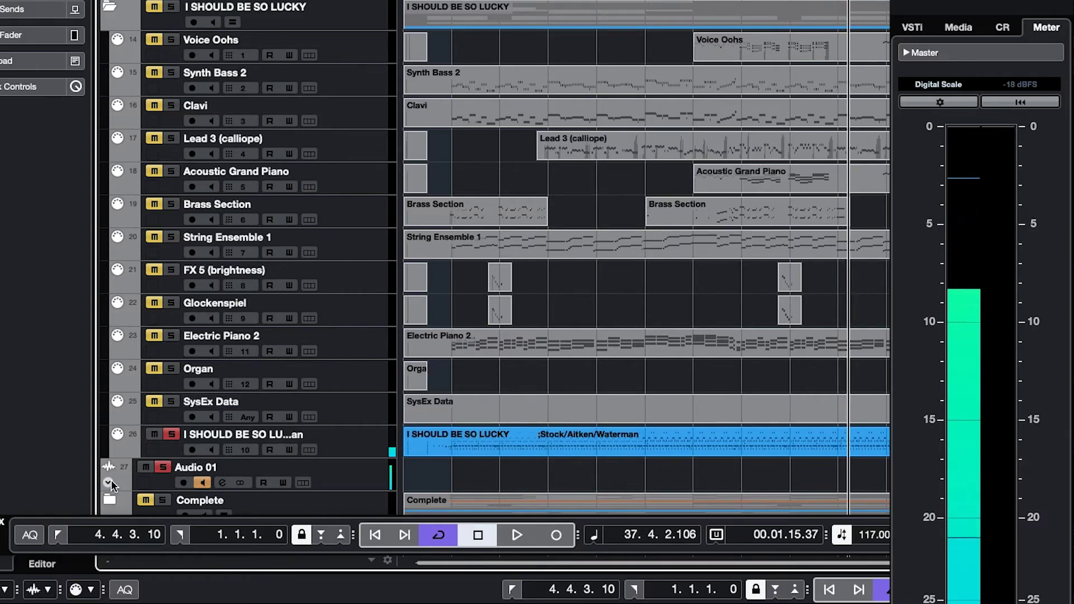
left_click(144, 467)
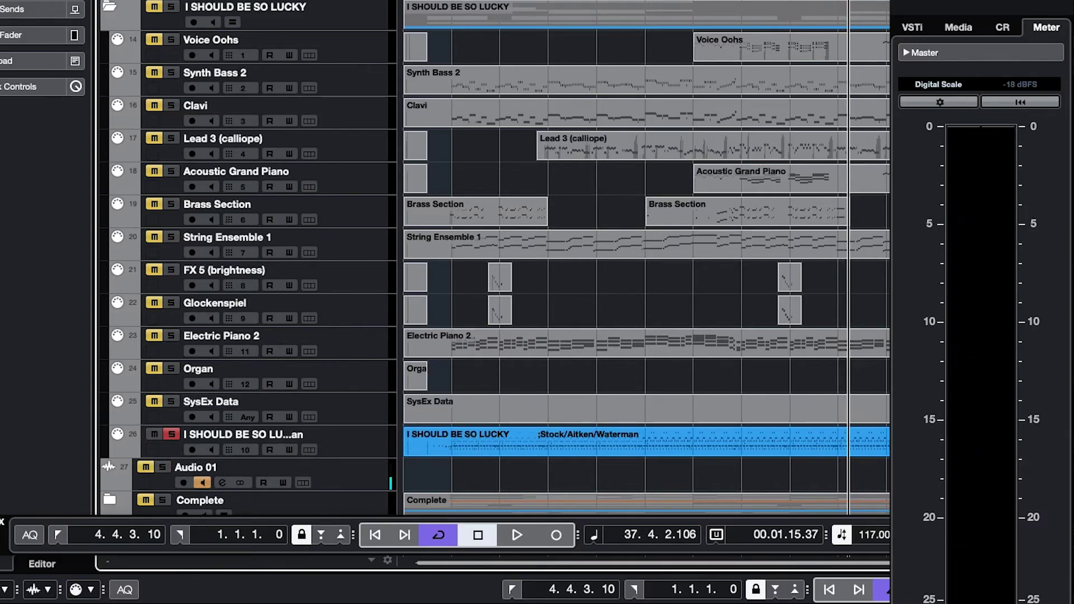
key("space")
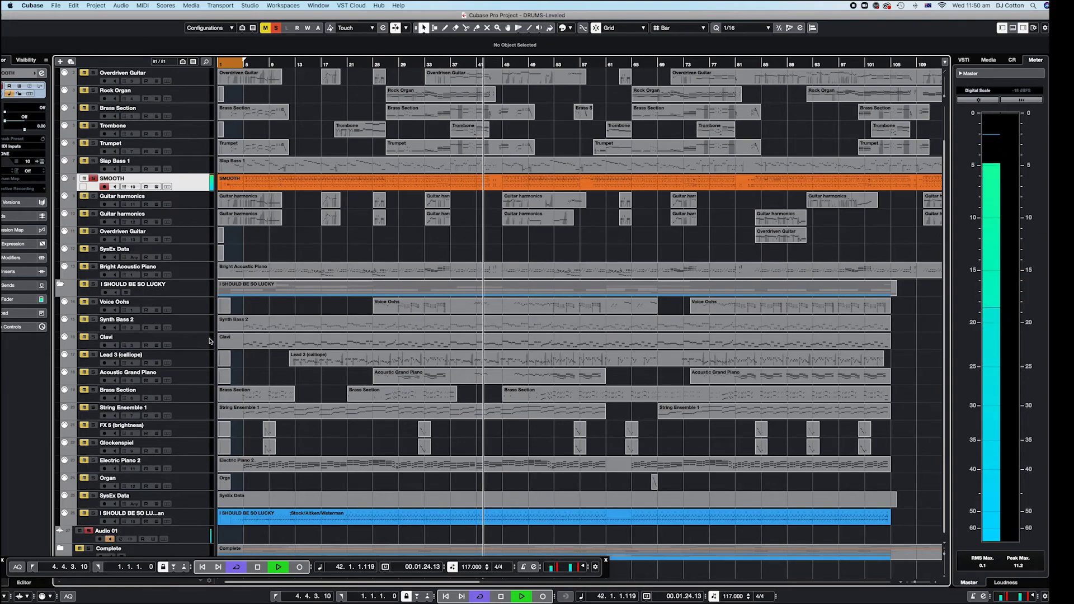
Step: Stop playback and deactivate all solo states from the toolbar
key("space")
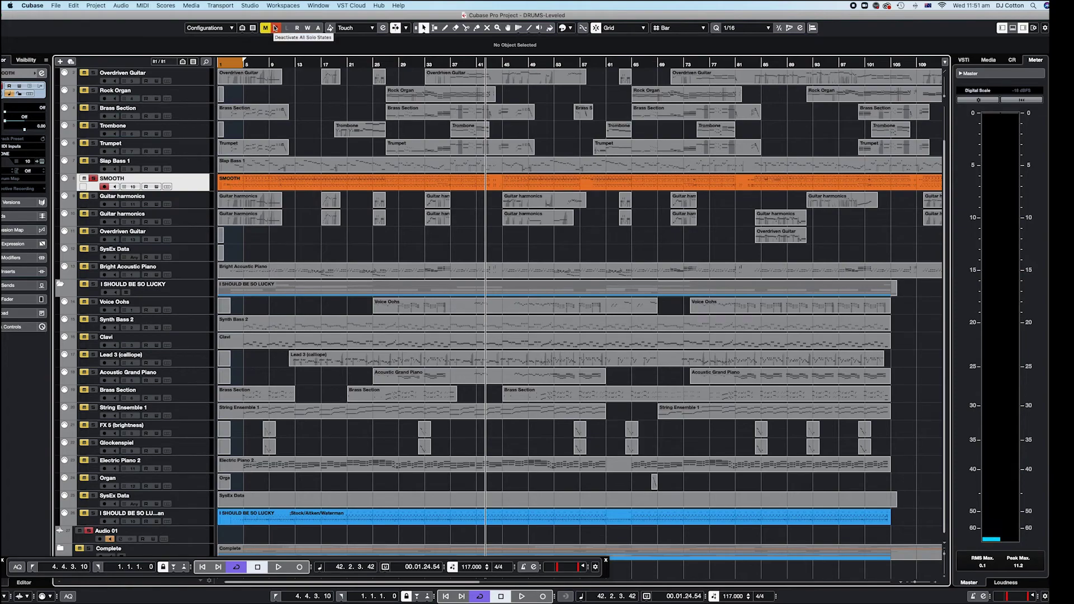
left_click(276, 27)
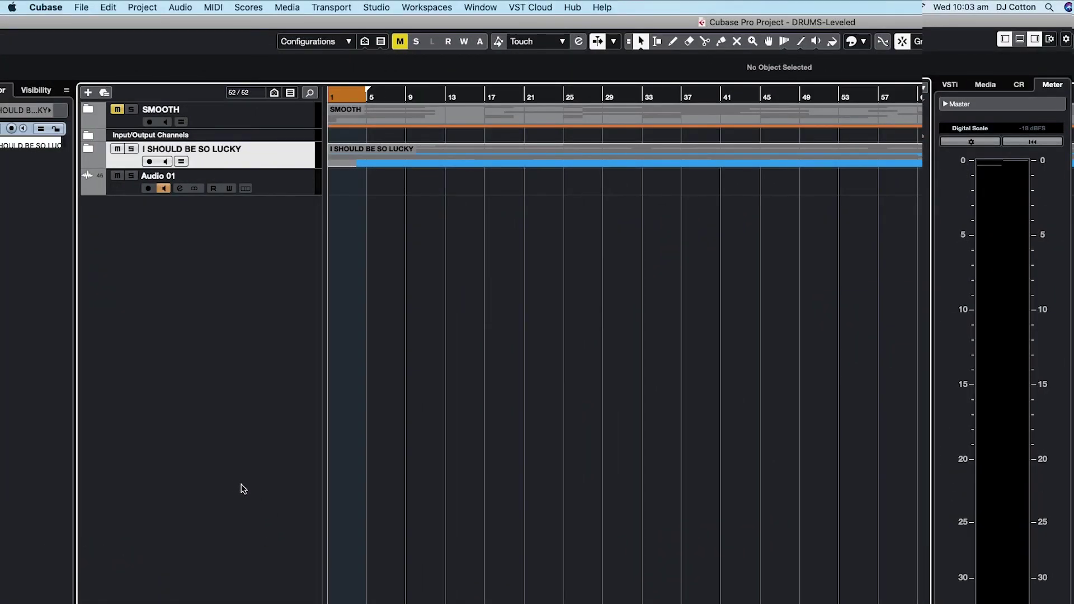
Step: Check the master level, then unmute SMOOTH, mute I SHOULD BE SO LUCKY, and replay SMOOTH from the start
key("space")
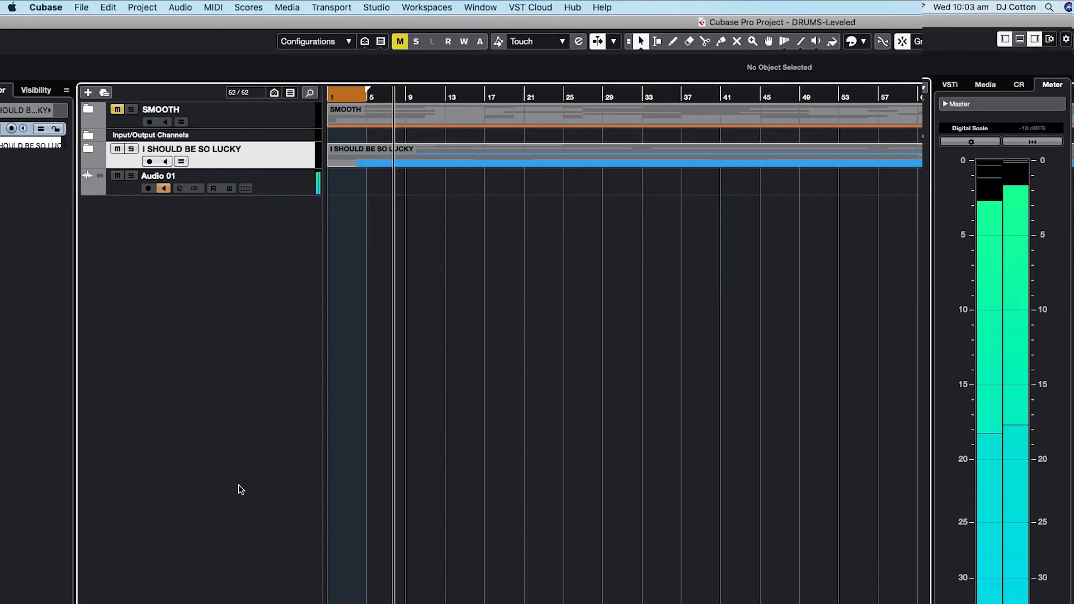
key("space")
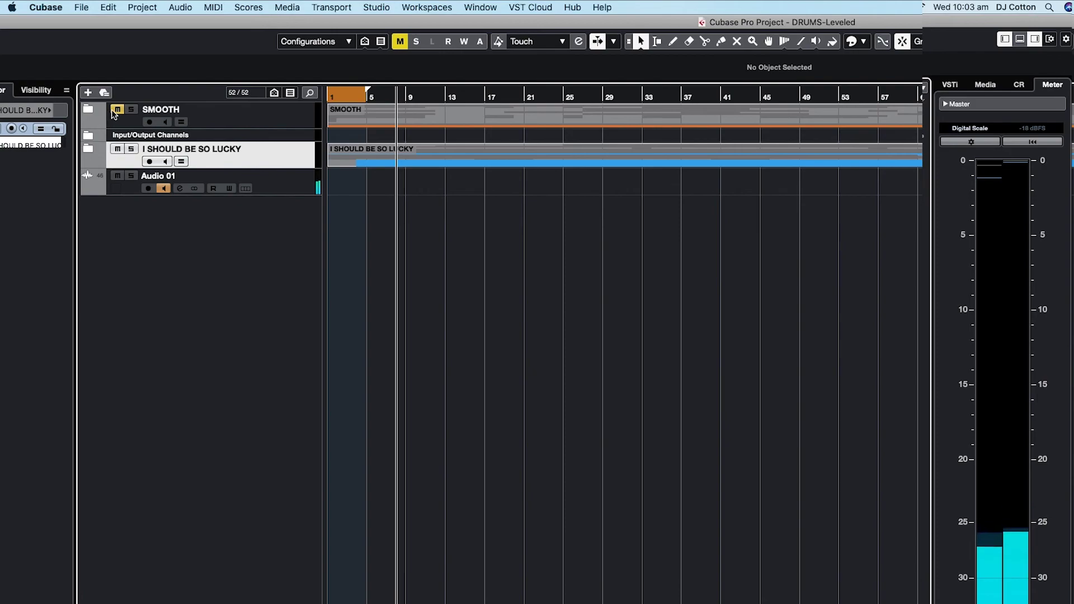
left_click(117, 109)
left_click(117, 148)
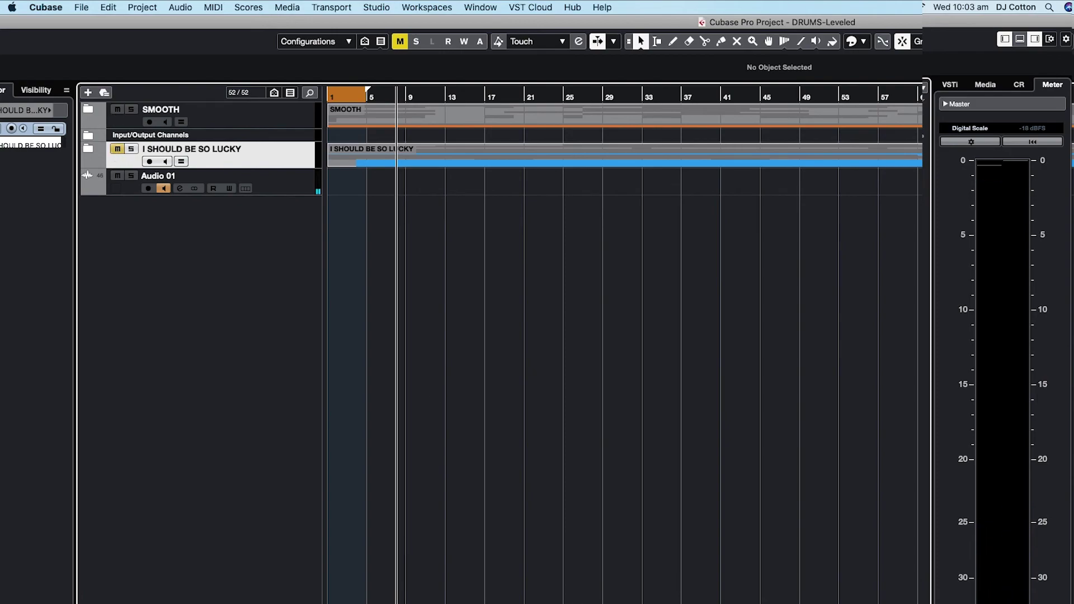
key("Home")
key("space")
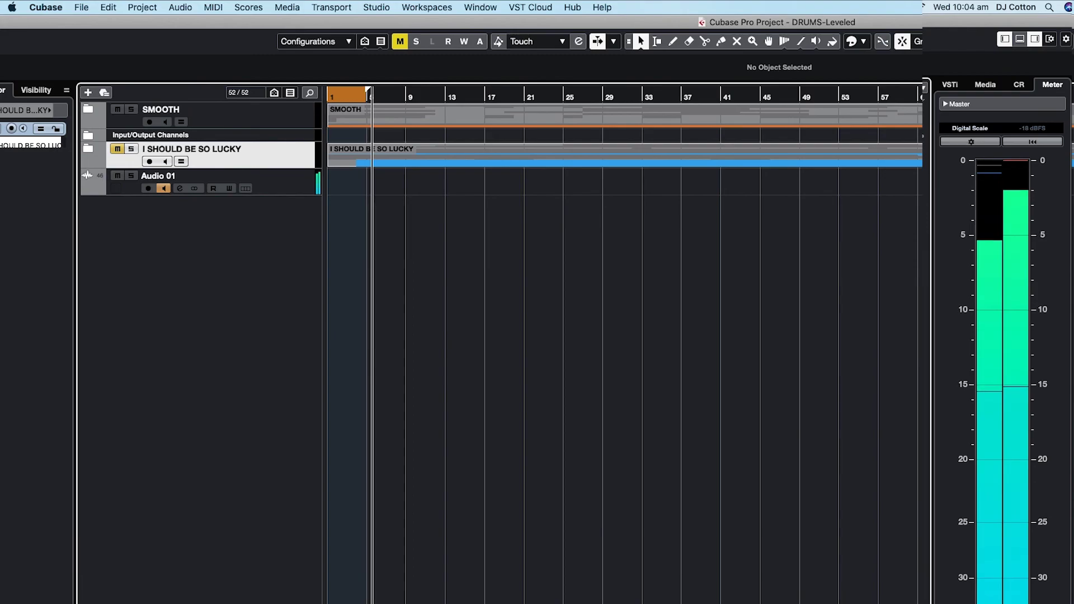
key("space")
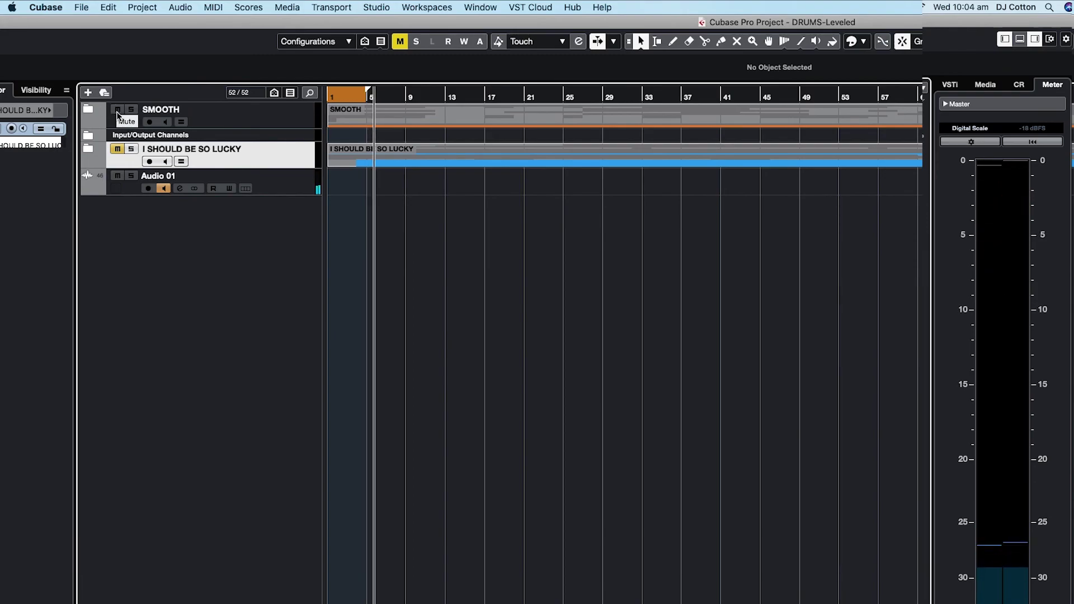